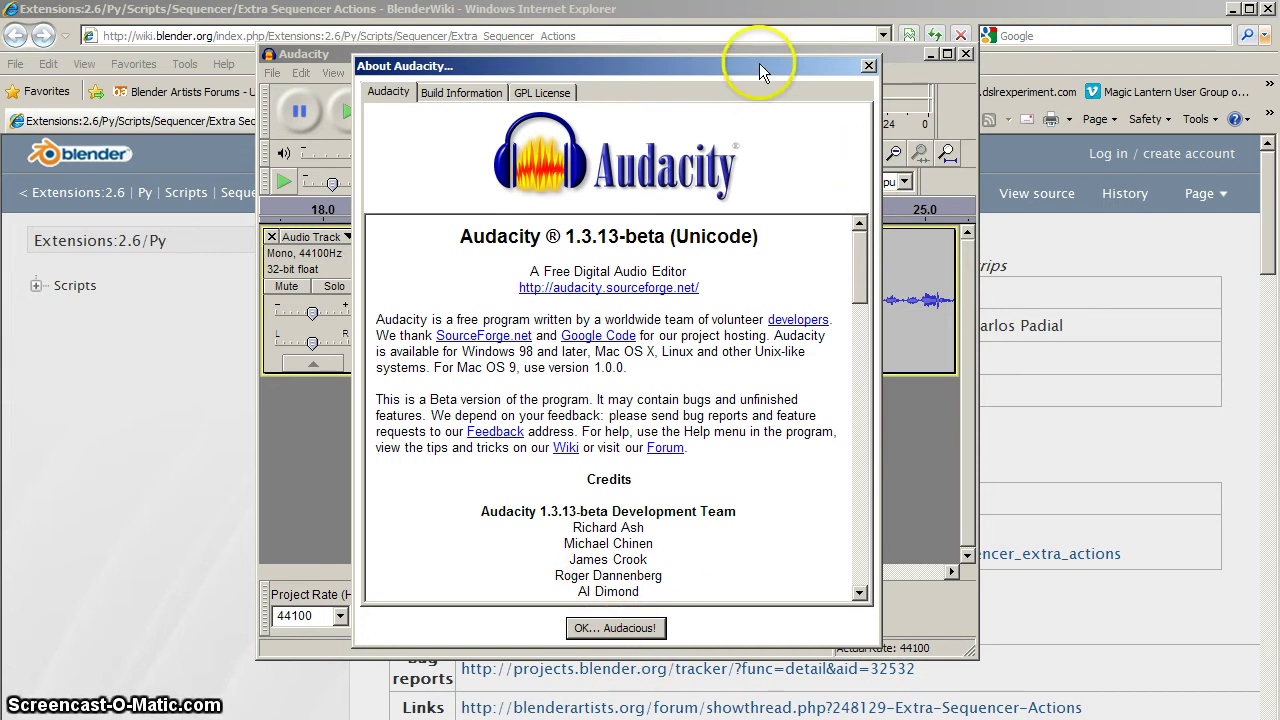
Close Audacity's About dialog and start monitoring the microphone input level.
drag(758, 64, 813, 72)
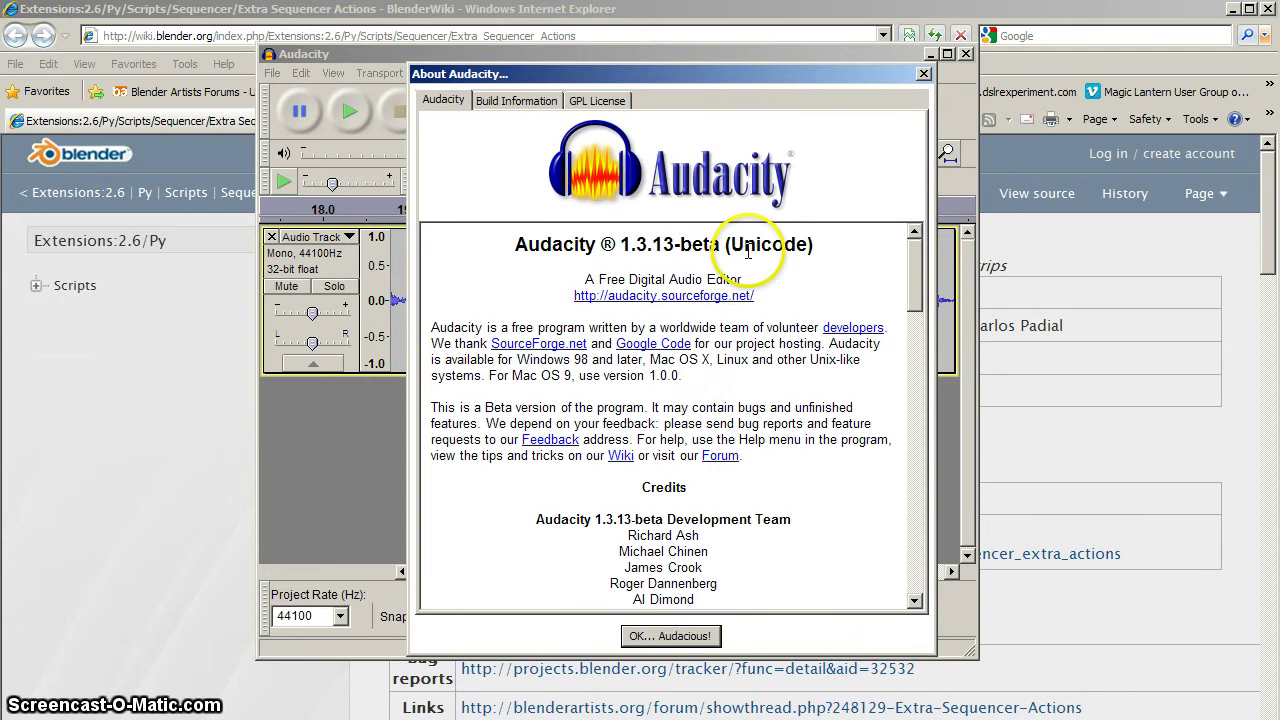
click(670, 638)
mouse_move(591, 52)
mouse_down()
mouse_move(629, 48)
mouse_move(591, 46)
mouse_up()
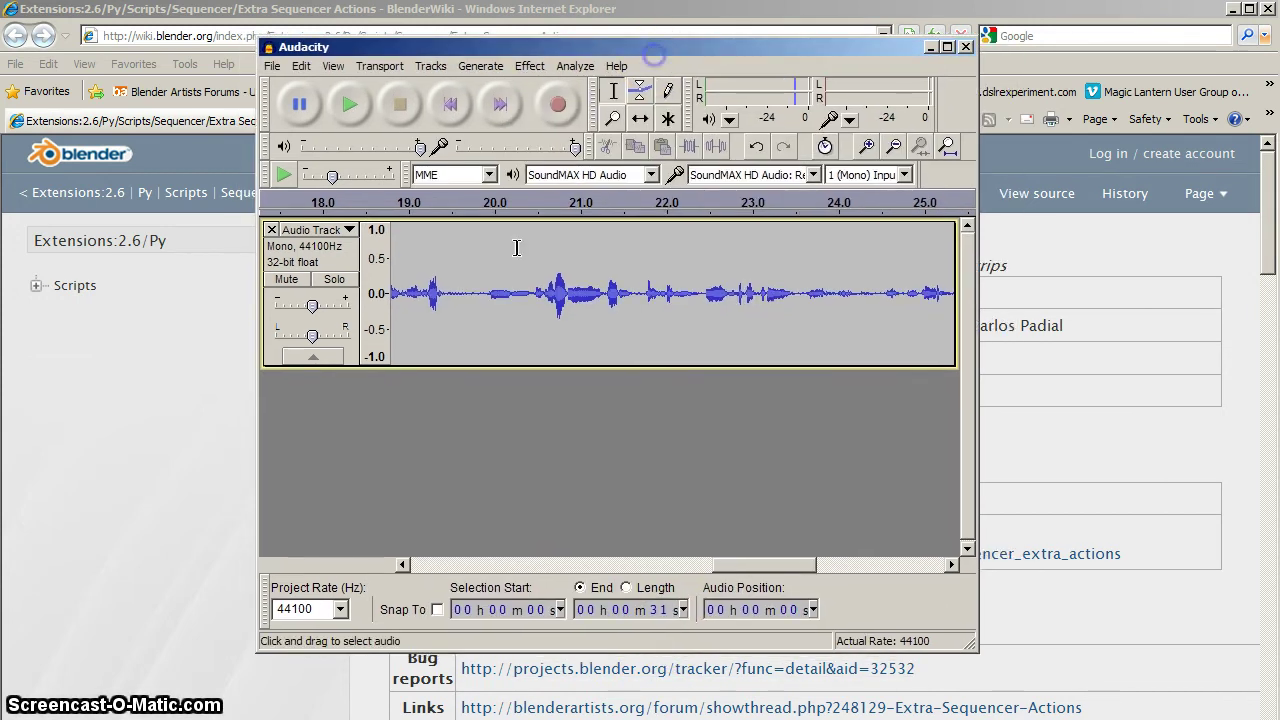
click(849, 118)
click(848, 80)
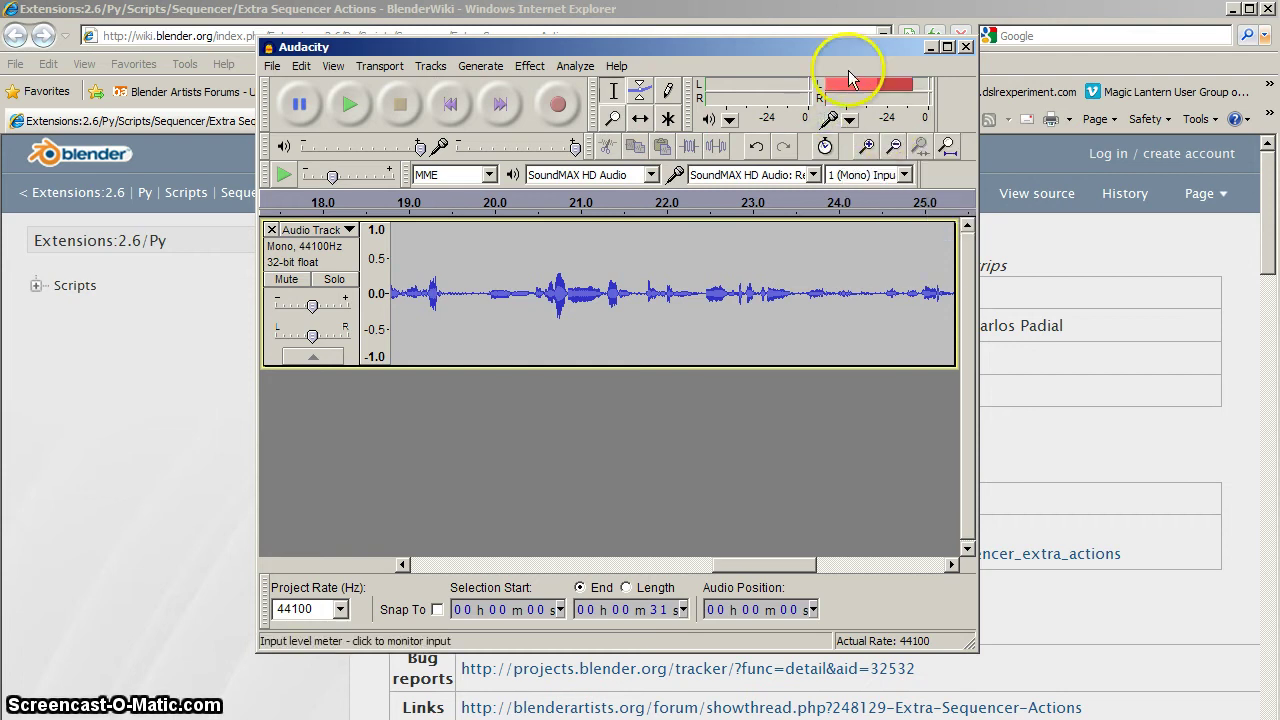
Enlarge the Audacity window and widen the level meter toolbar.
drag(838, 46, 787, 53)
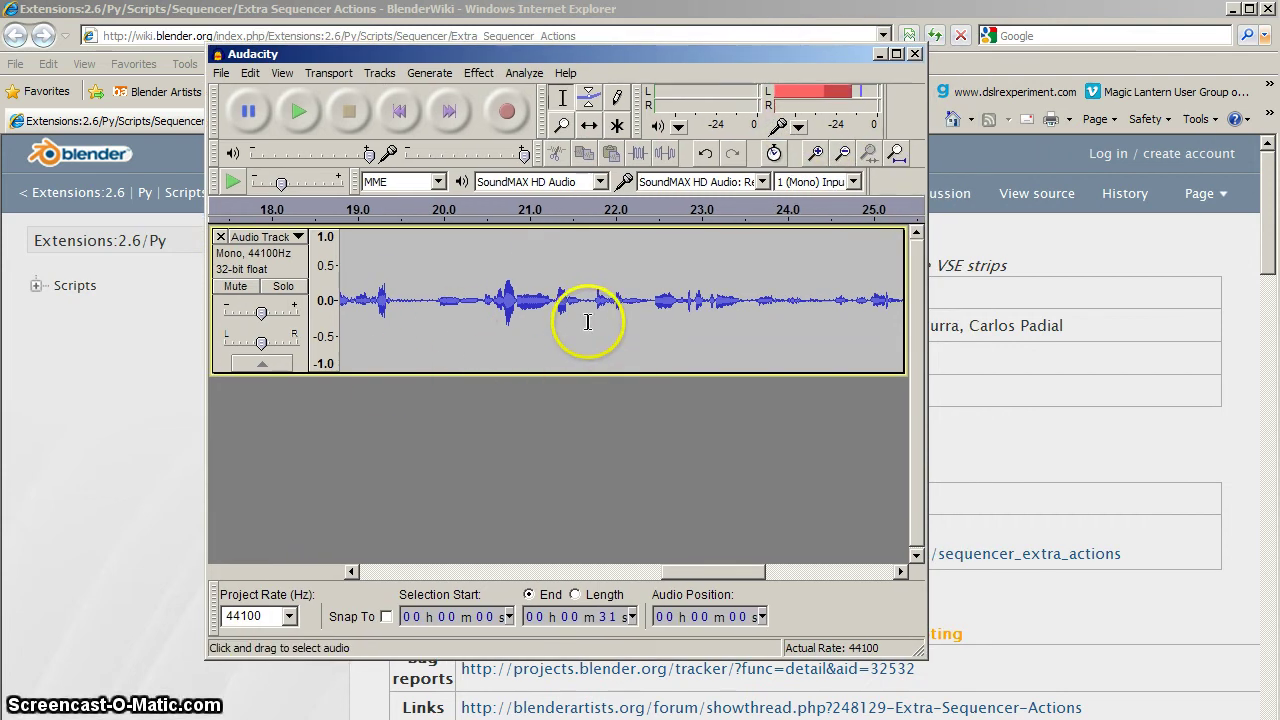
drag(912, 640, 1196, 719)
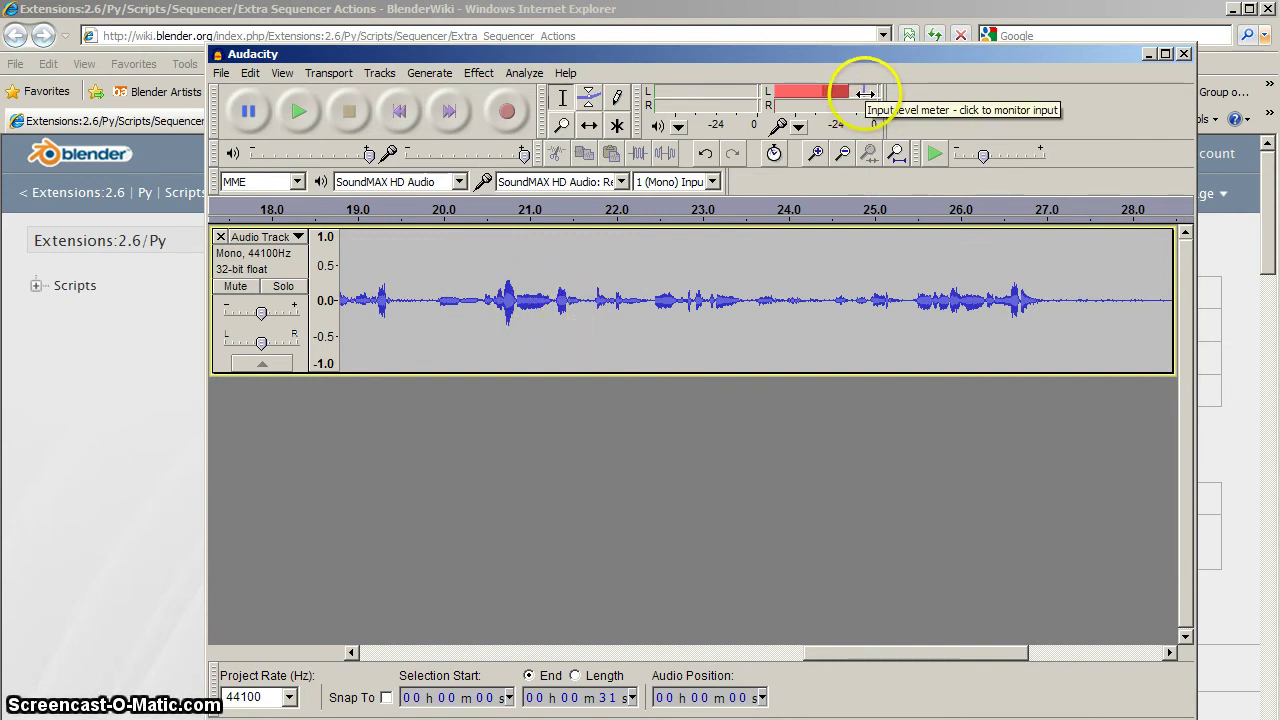
drag(884, 110, 1062, 110)
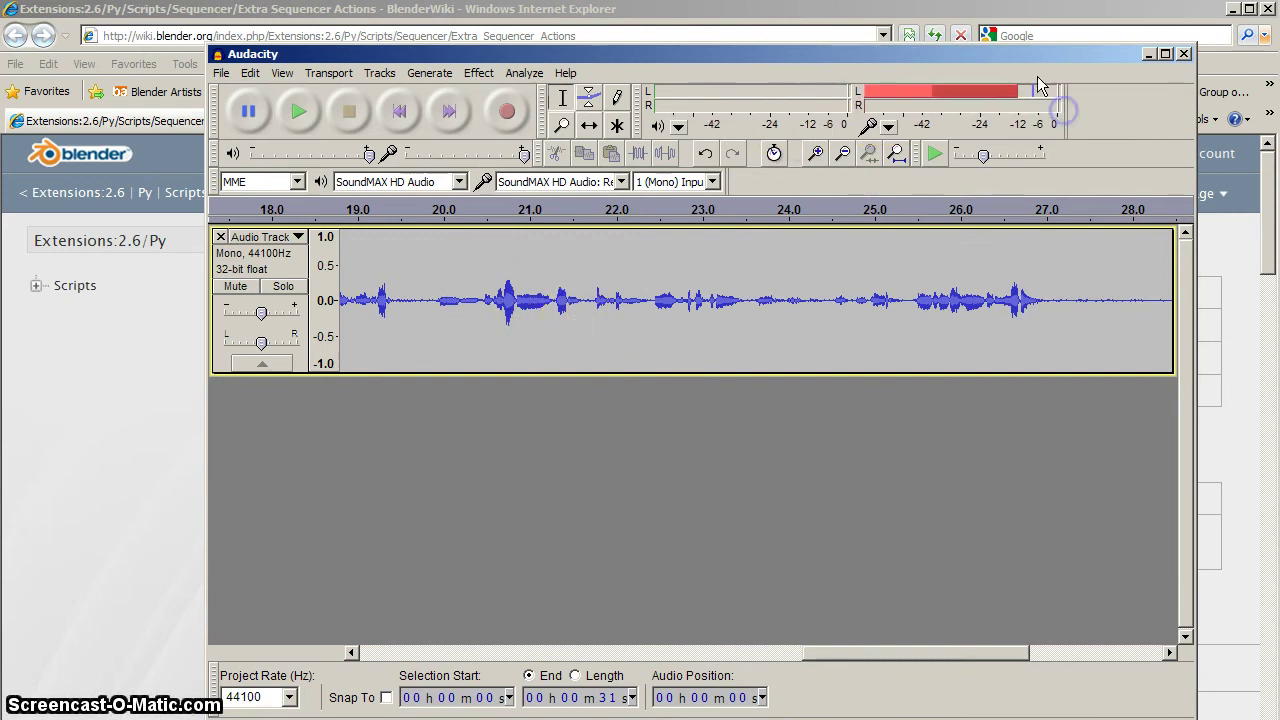
click(1012, 130)
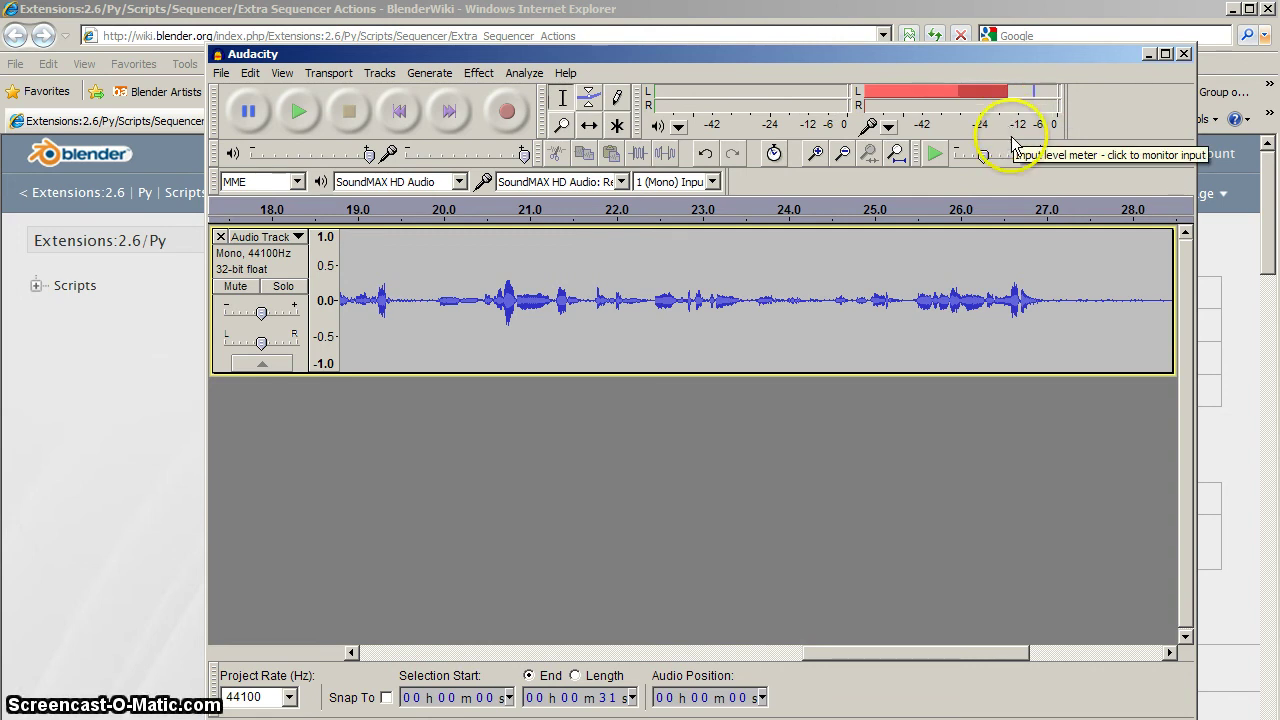
click(884, 126)
click(886, 130)
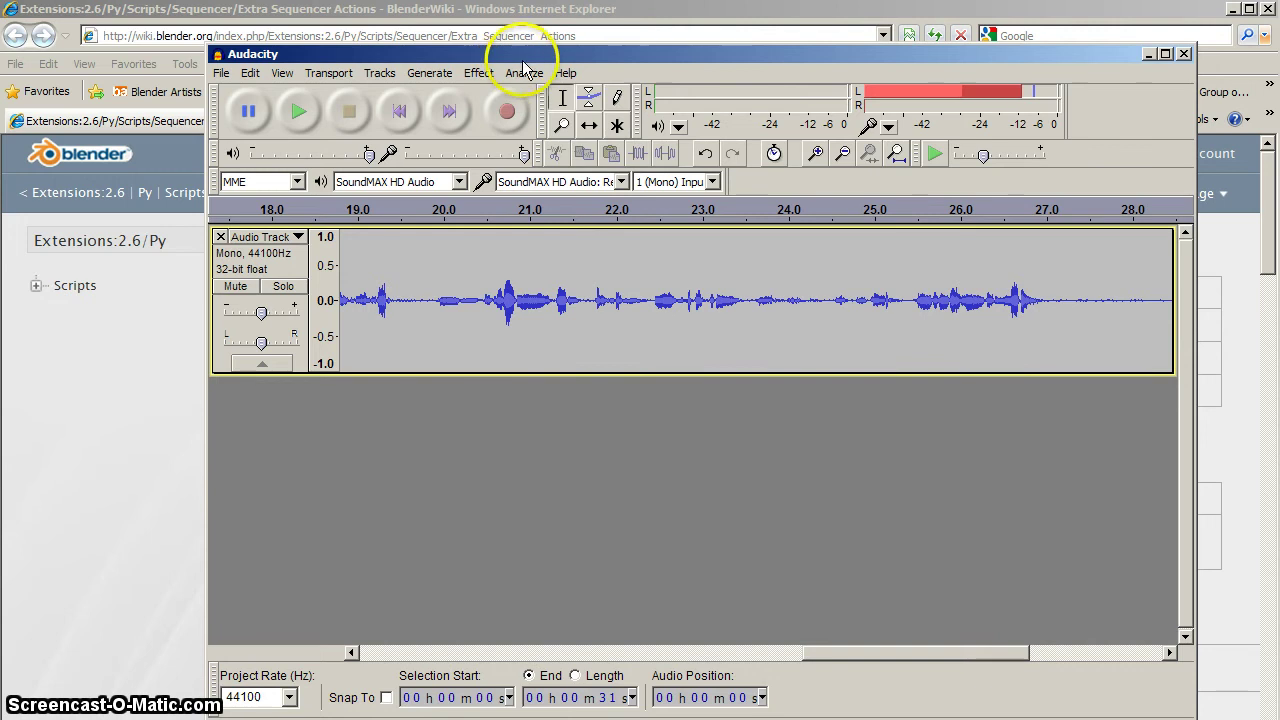
Minimize Audacity and scroll the Extra Sequencer Actions wiki page through its Available Operators.
click(1145, 55)
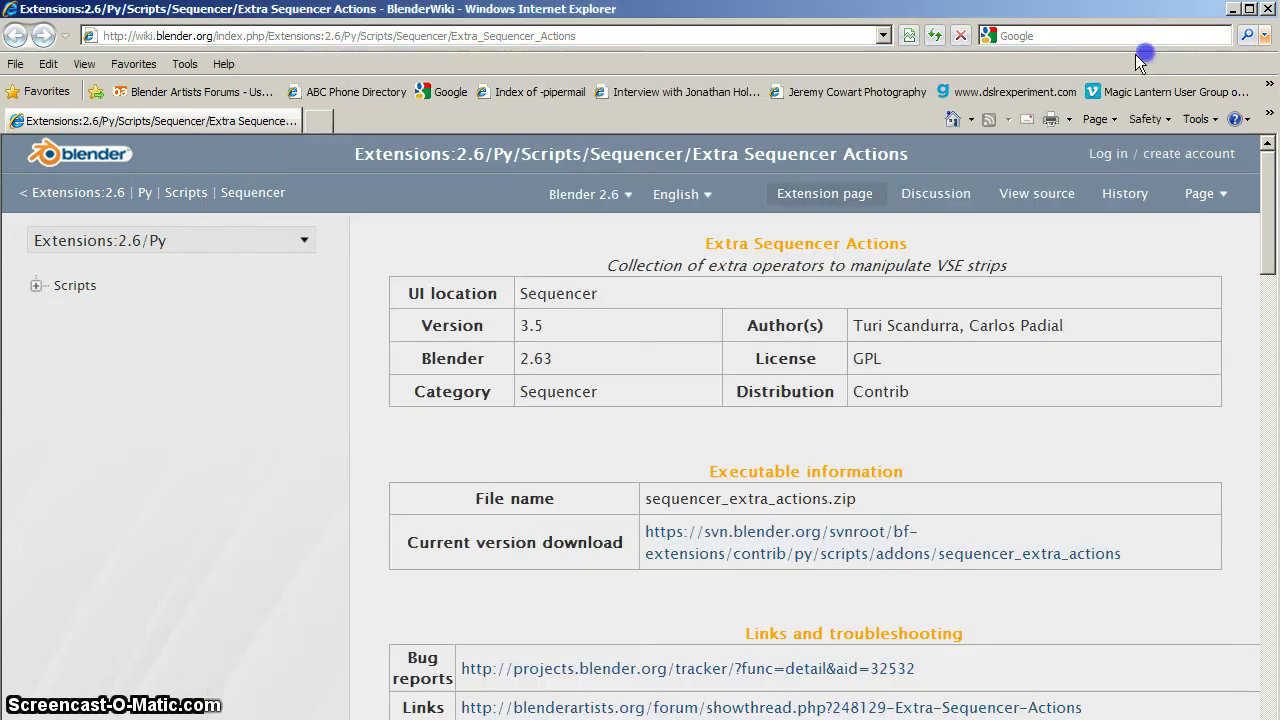
click(638, 437)
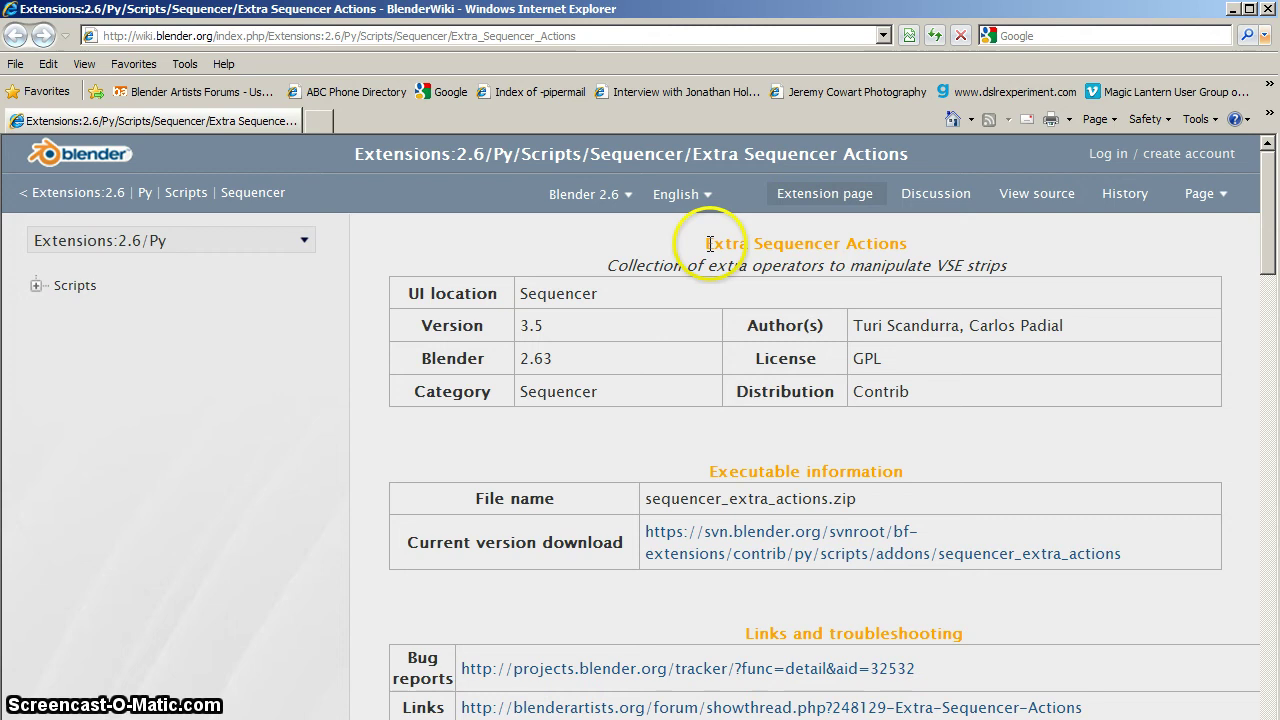
drag(703, 243, 890, 245)
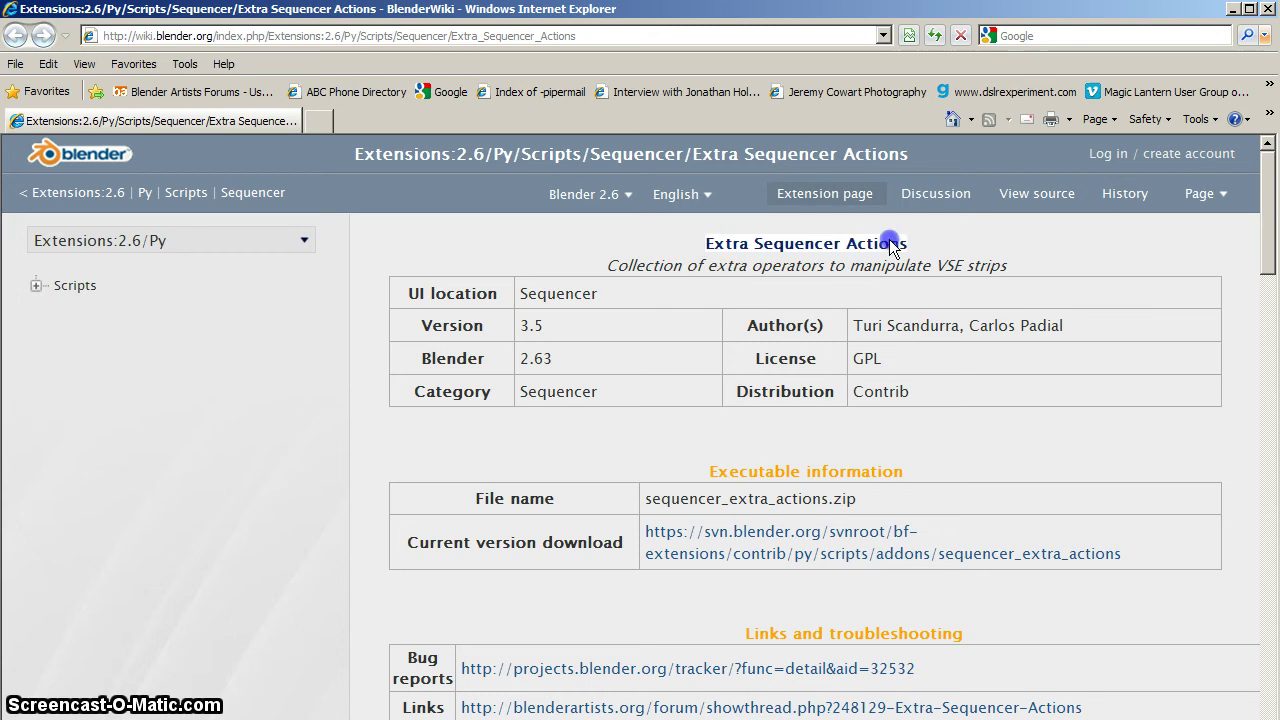
click(1010, 285)
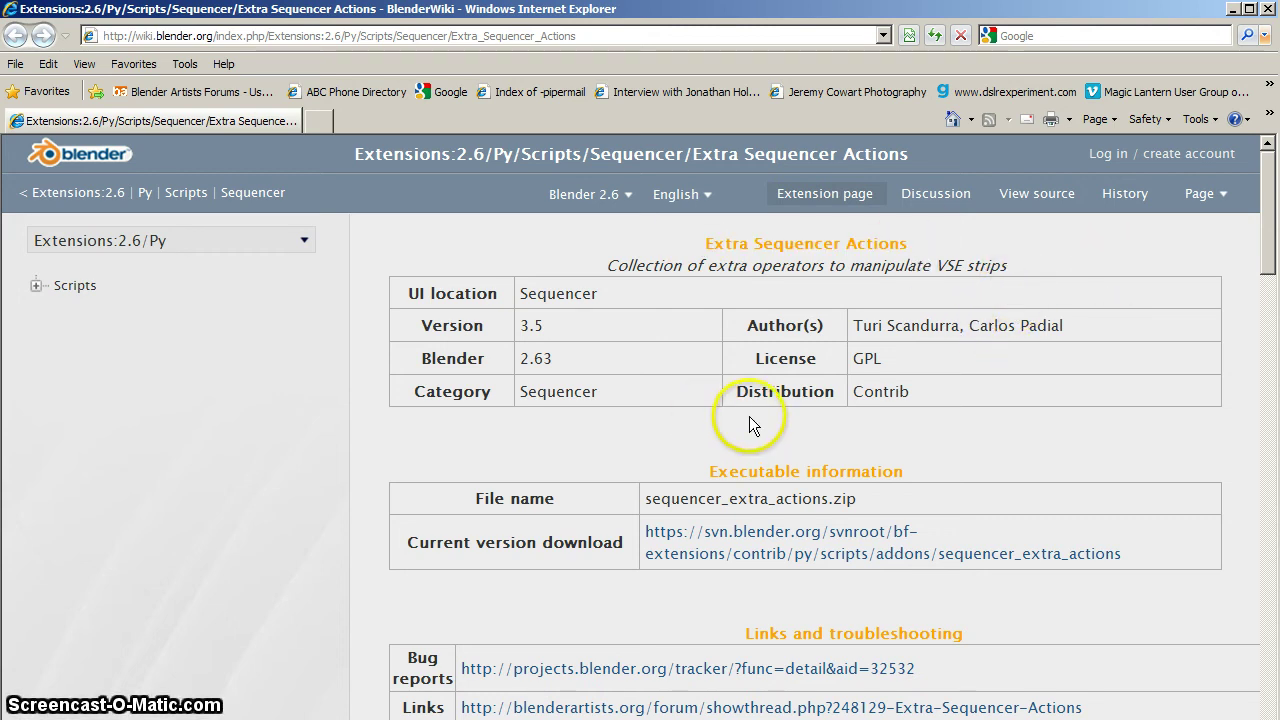
scroll(871, 580, down, 5)
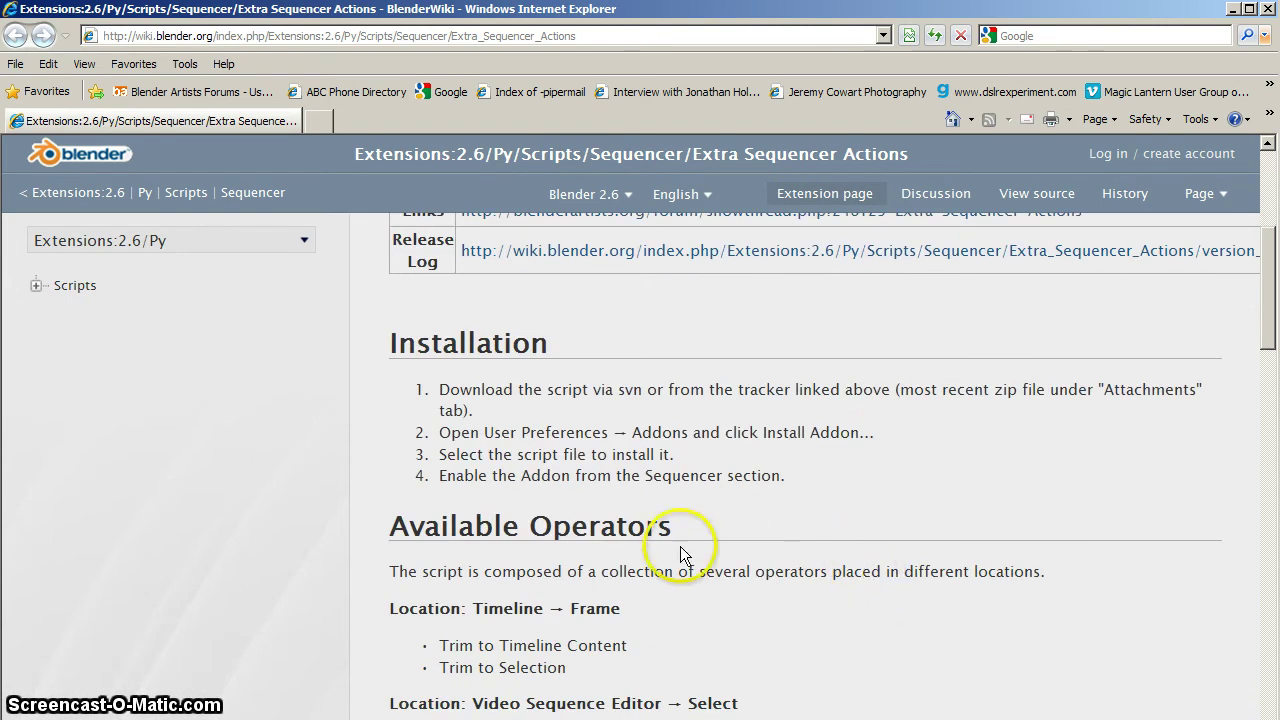
scroll(731, 557, down, 2)
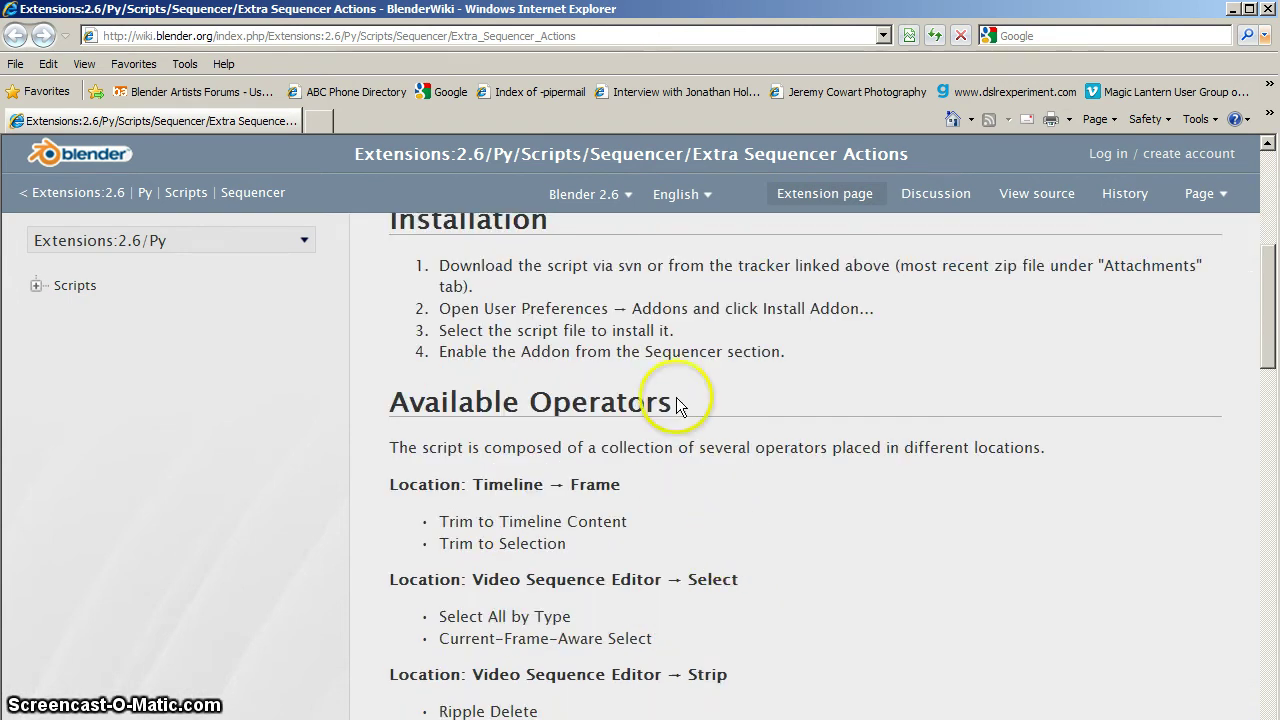
scroll(662, 470, down, 2)
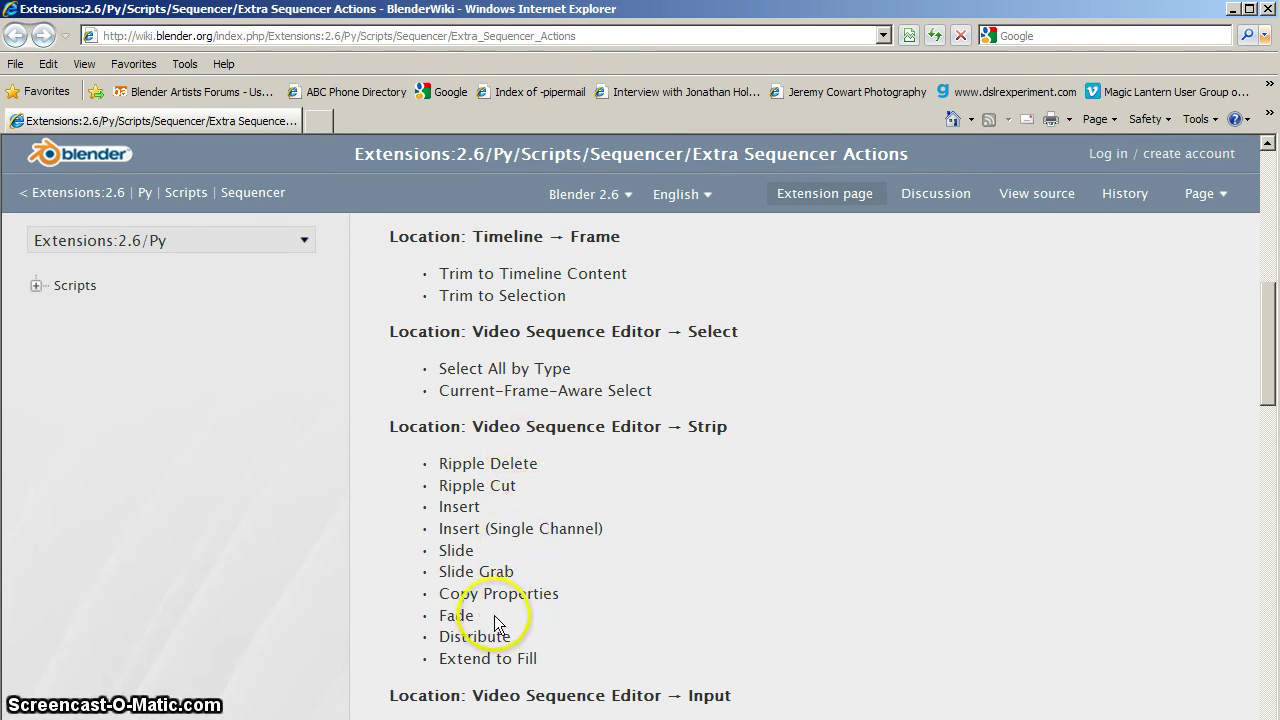
scroll(497, 622, down, 2)
Highlight 'Fade' in the Strip operator list, then scroll down to the Usage descriptions.
double_click(430, 490)
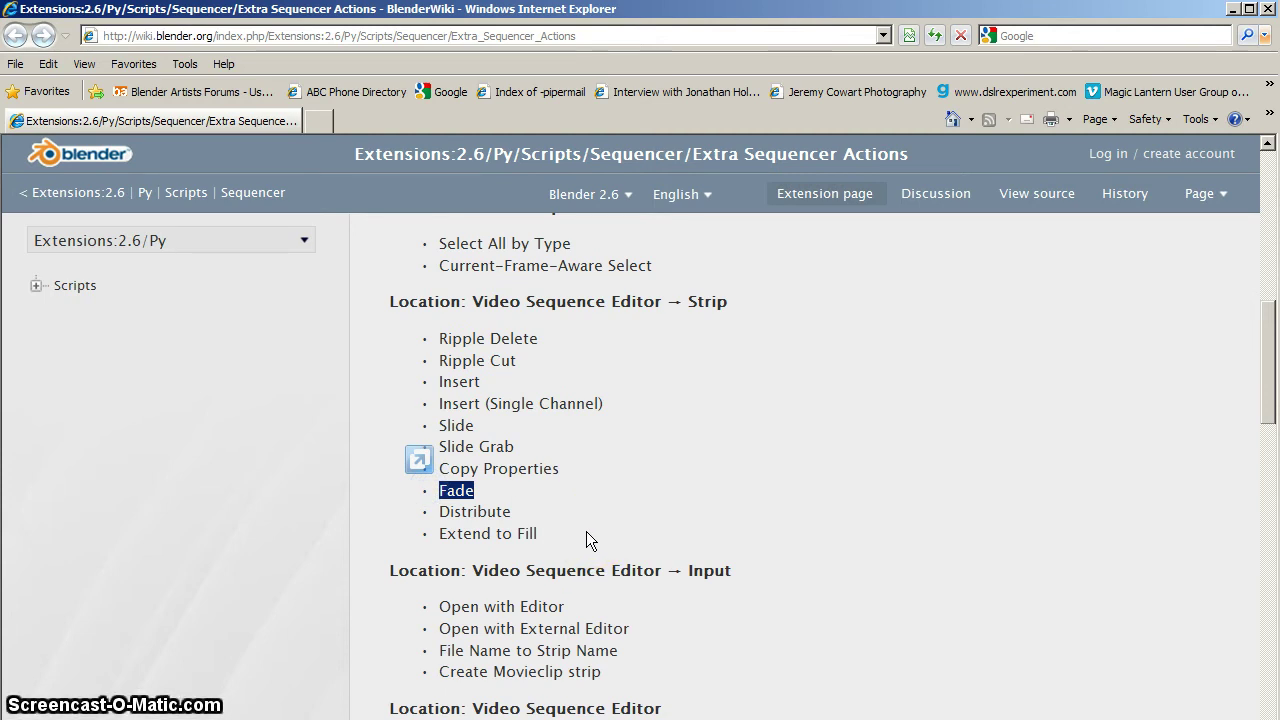
click(581, 523)
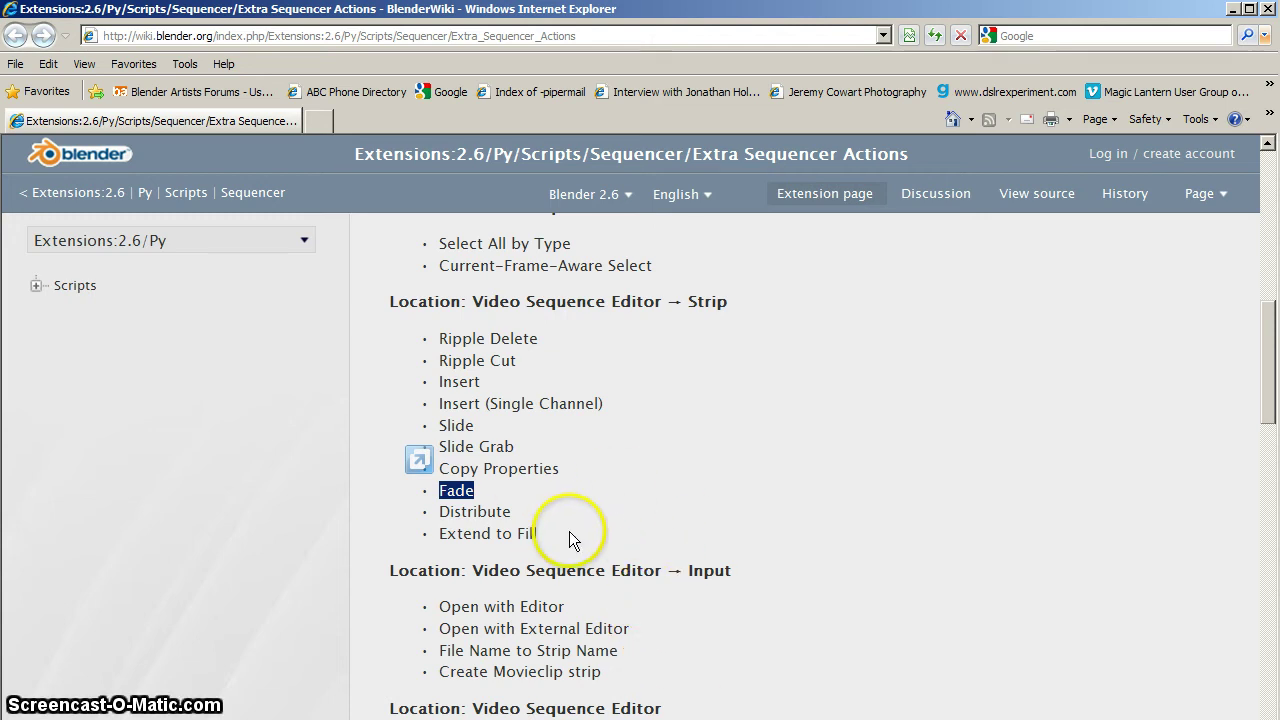
scroll(565, 510, down, 3)
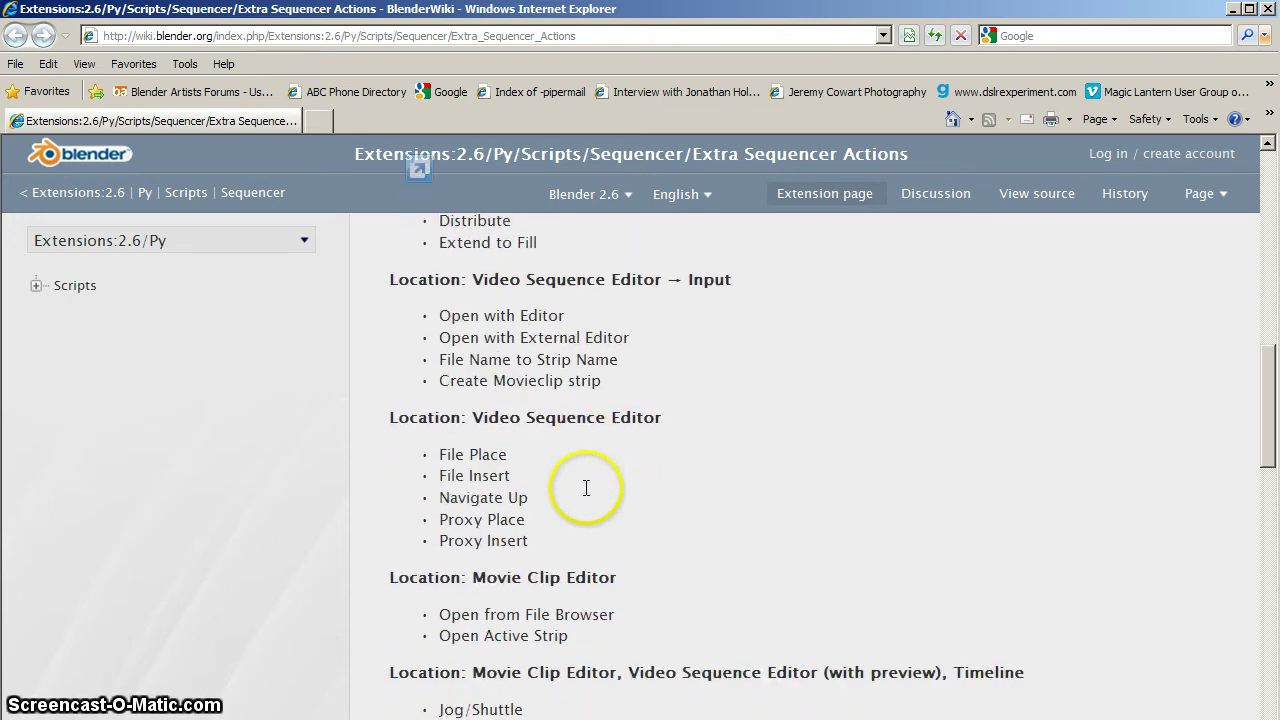
scroll(586, 488, down, 2)
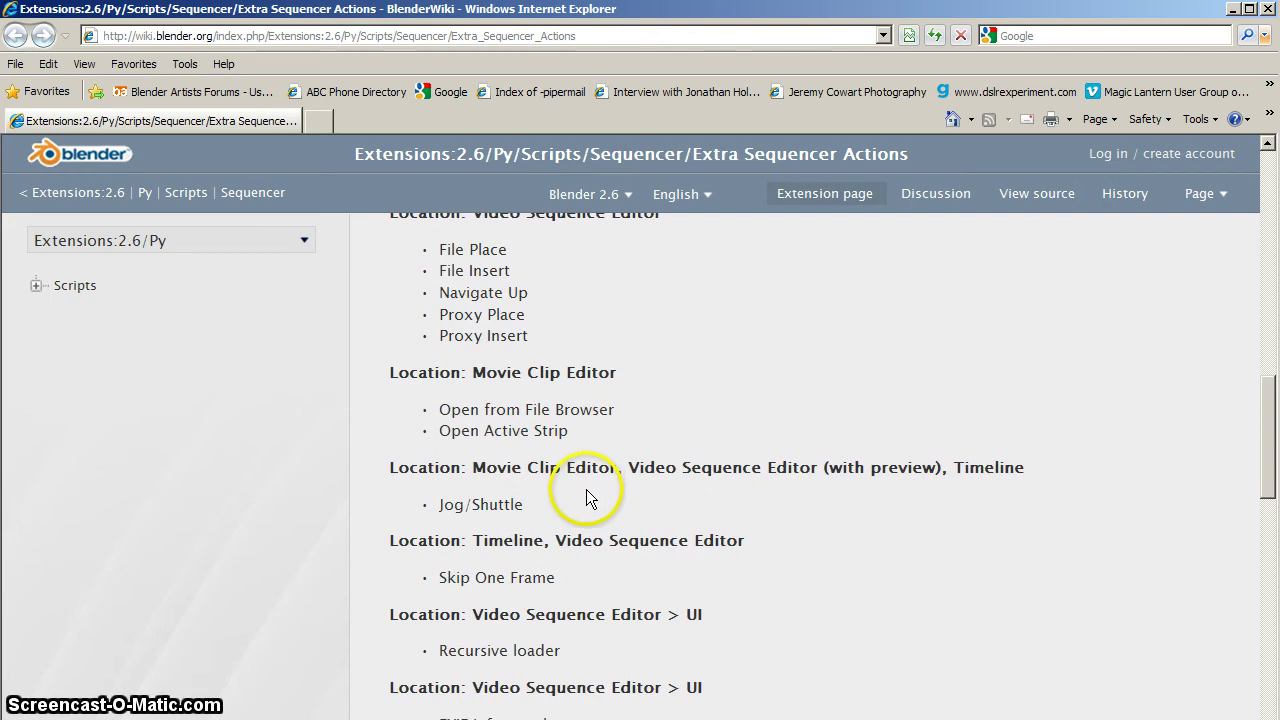
scroll(598, 505, down, 4)
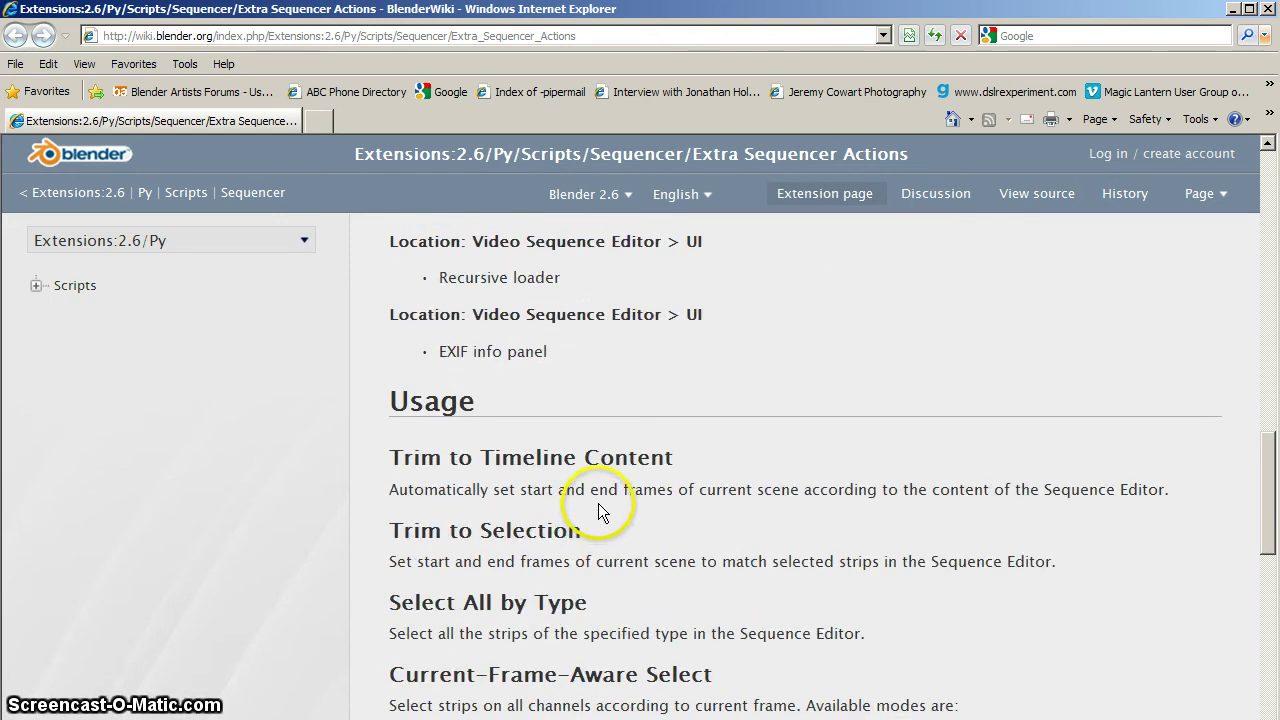
scroll(598, 503, down, 3)
scroll(598, 502, down, 3)
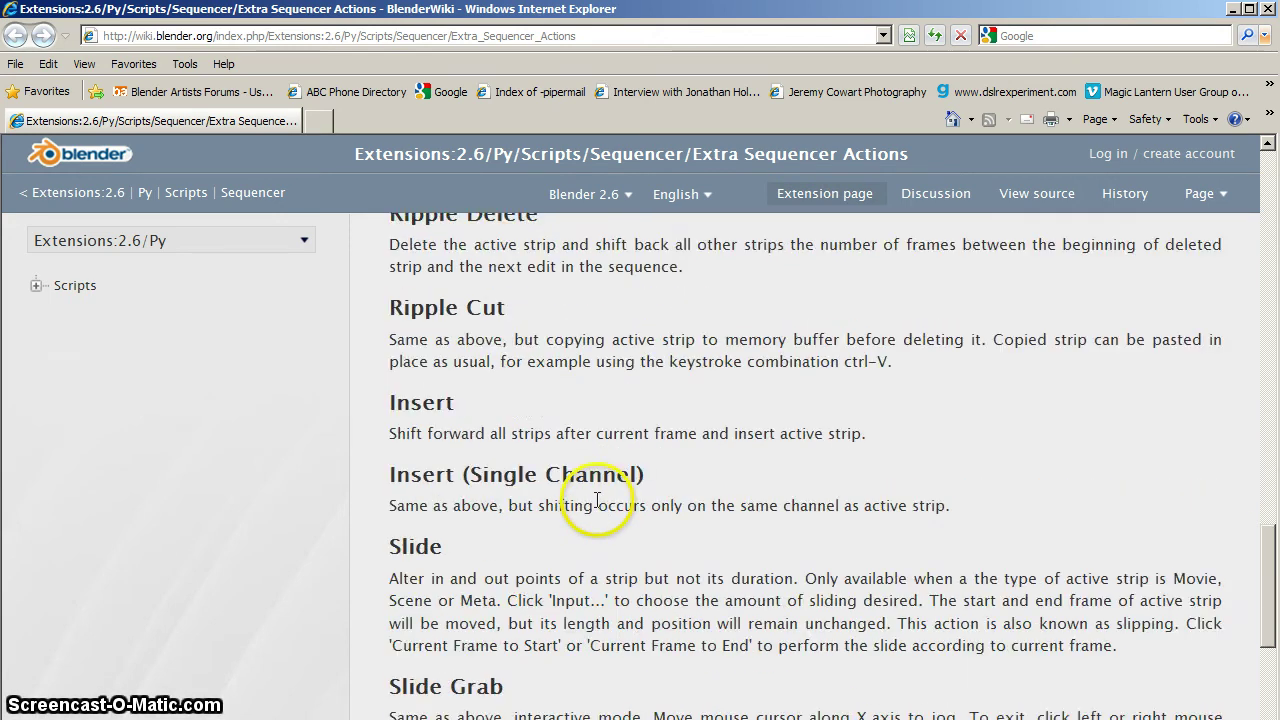
scroll(597, 500, down, 1)
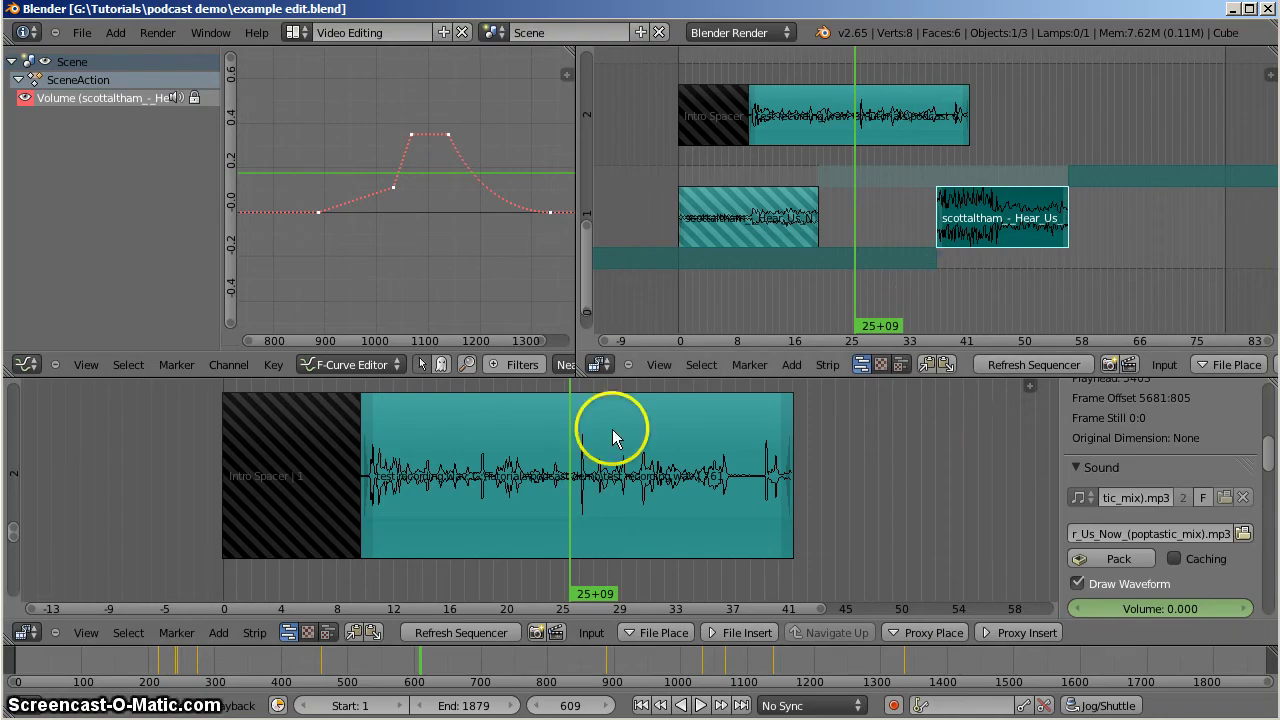
Slide the test recording strip and the second scottaltham strip later on the timeline.
scroll(614, 420, down, 2)
scroll(957, 214, down, 1)
scroll(903, 134, up, 2)
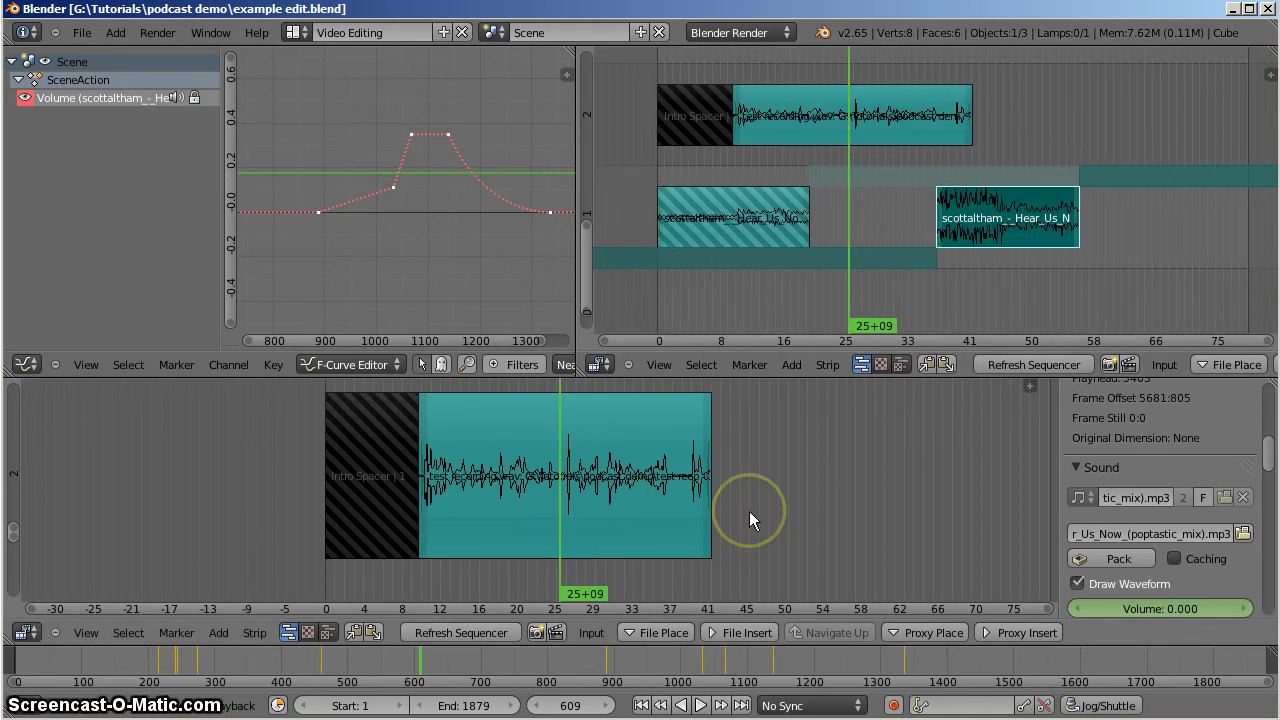
right_drag(866, 114, 1123, 114)
right_drag(997, 209, 1229, 214)
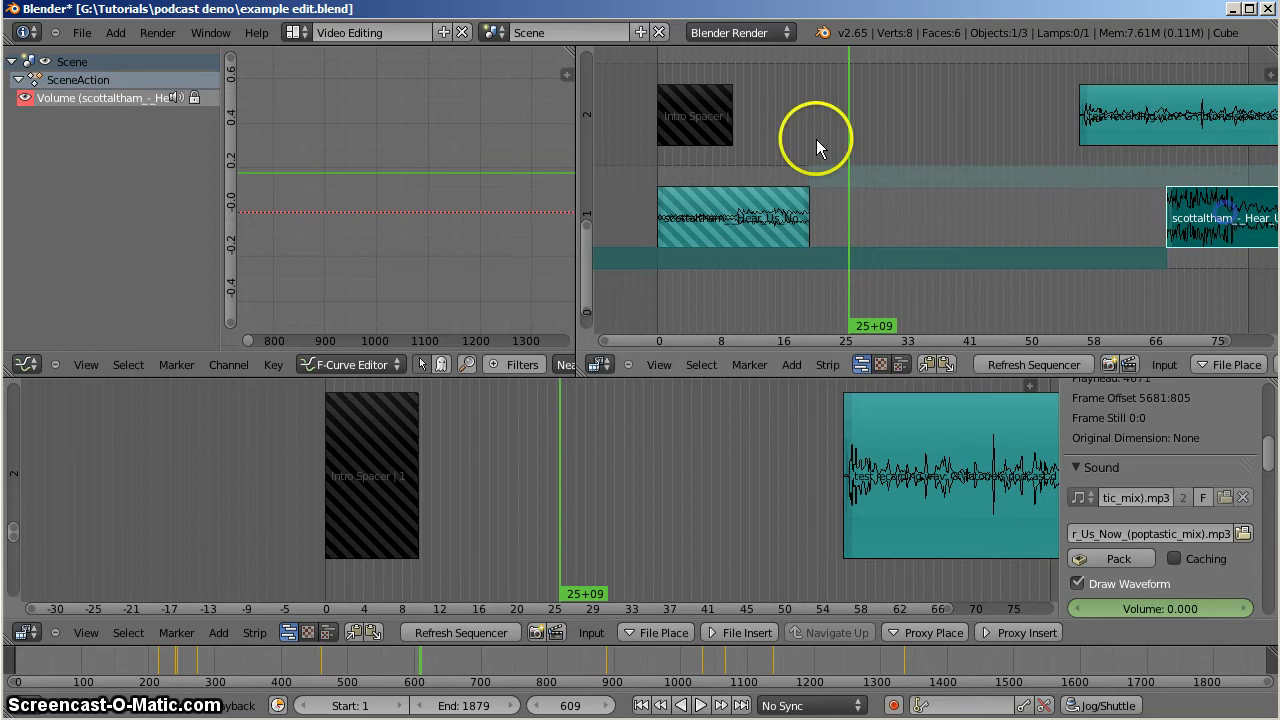
drag(817, 147, 665, 120)
right_click(731, 229)
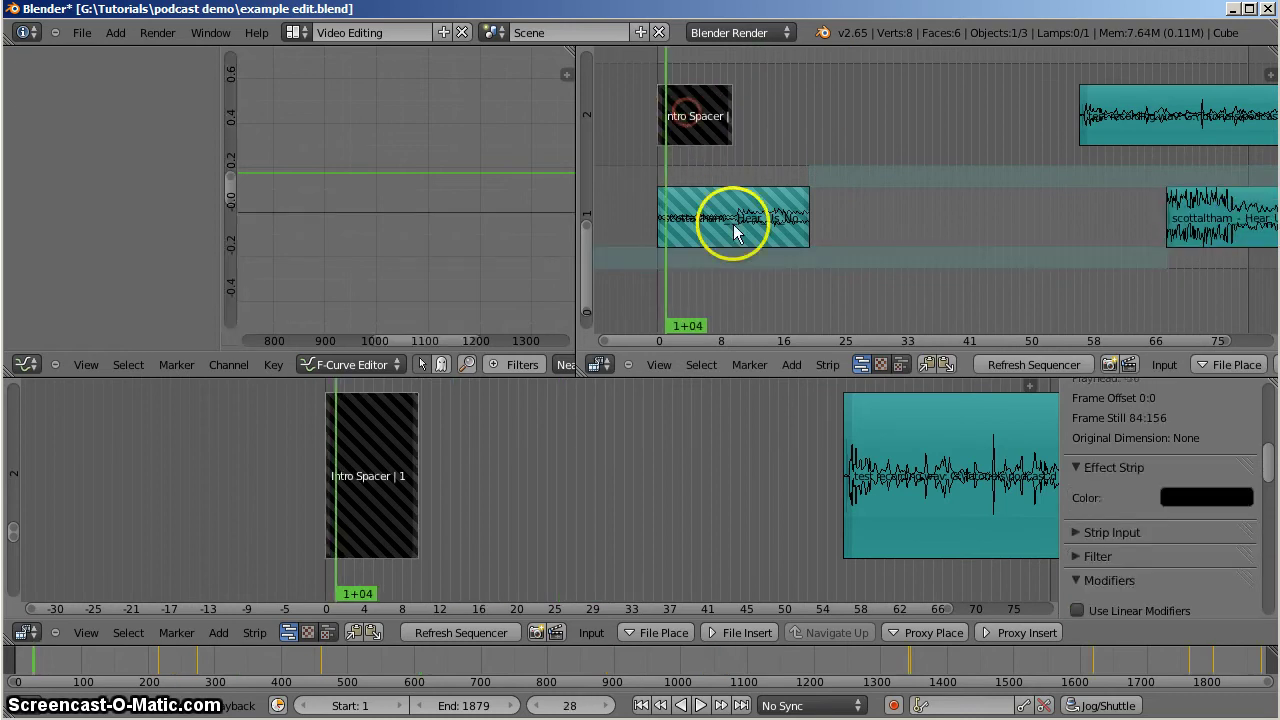
right_click(695, 116)
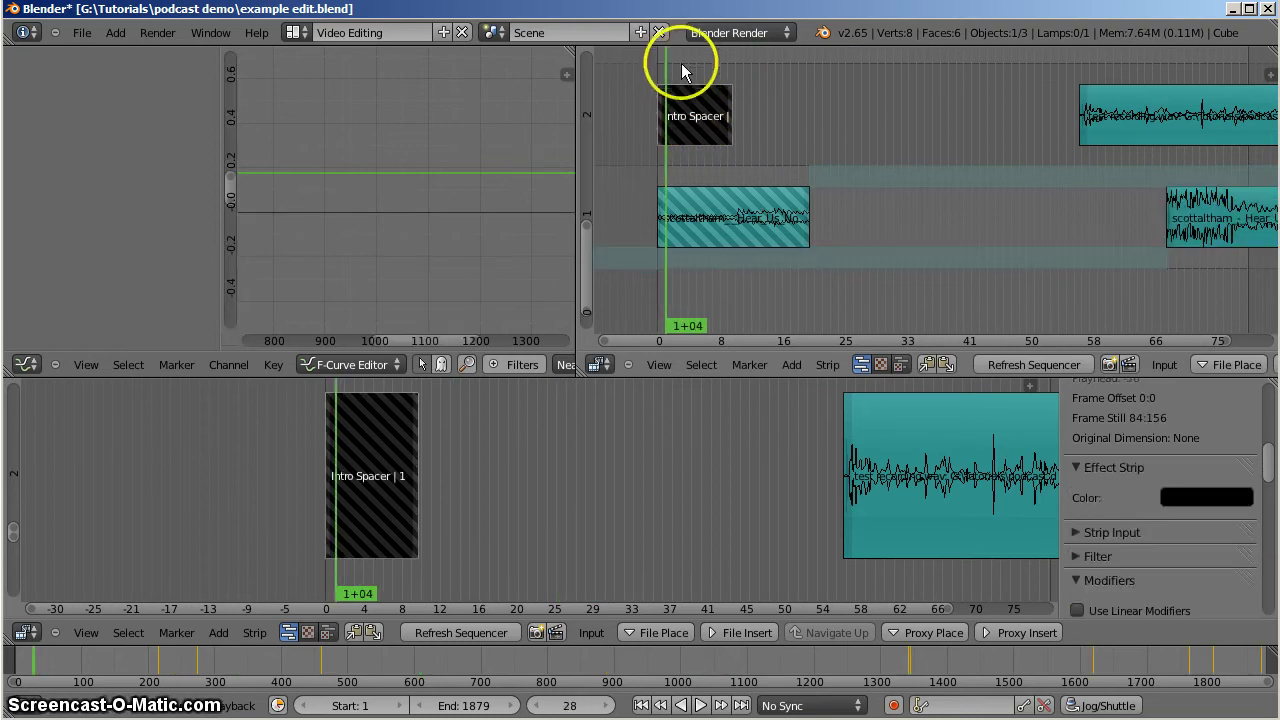
mouse_move(680, 51)
mouse_down()
mouse_move(734, 57)
mouse_move(667, 62)
mouse_up()
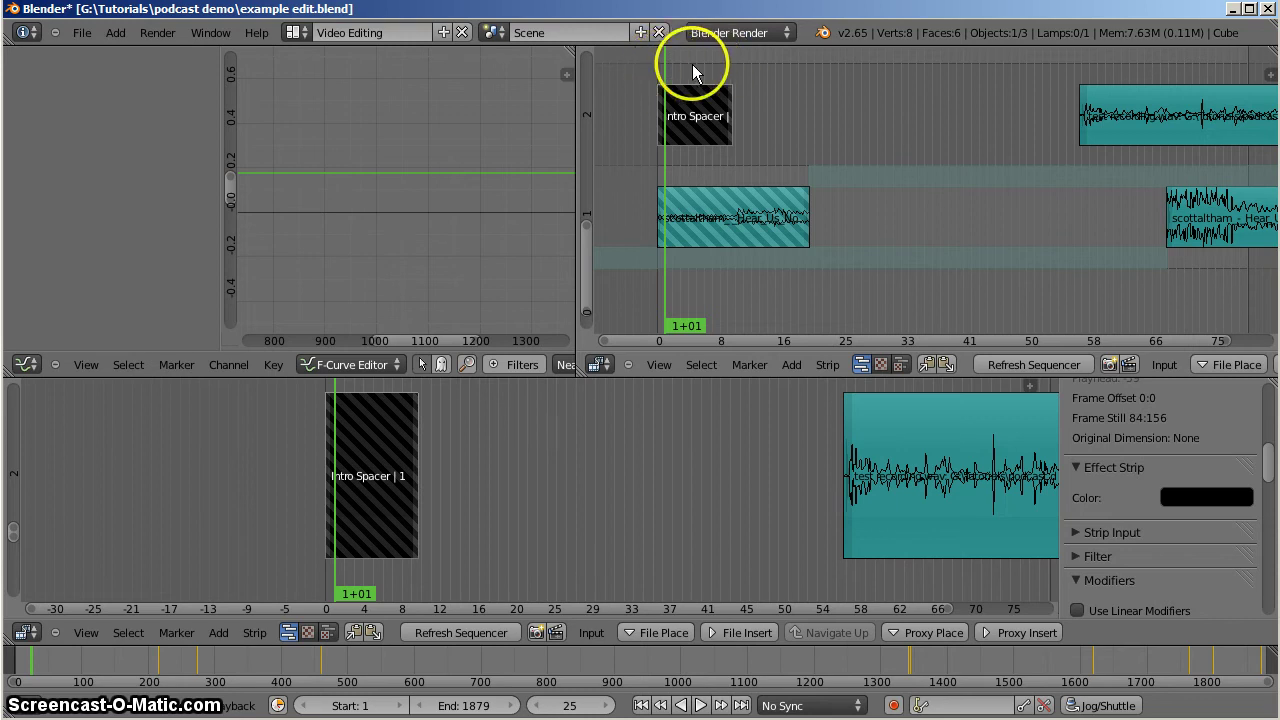
right_click(695, 220)
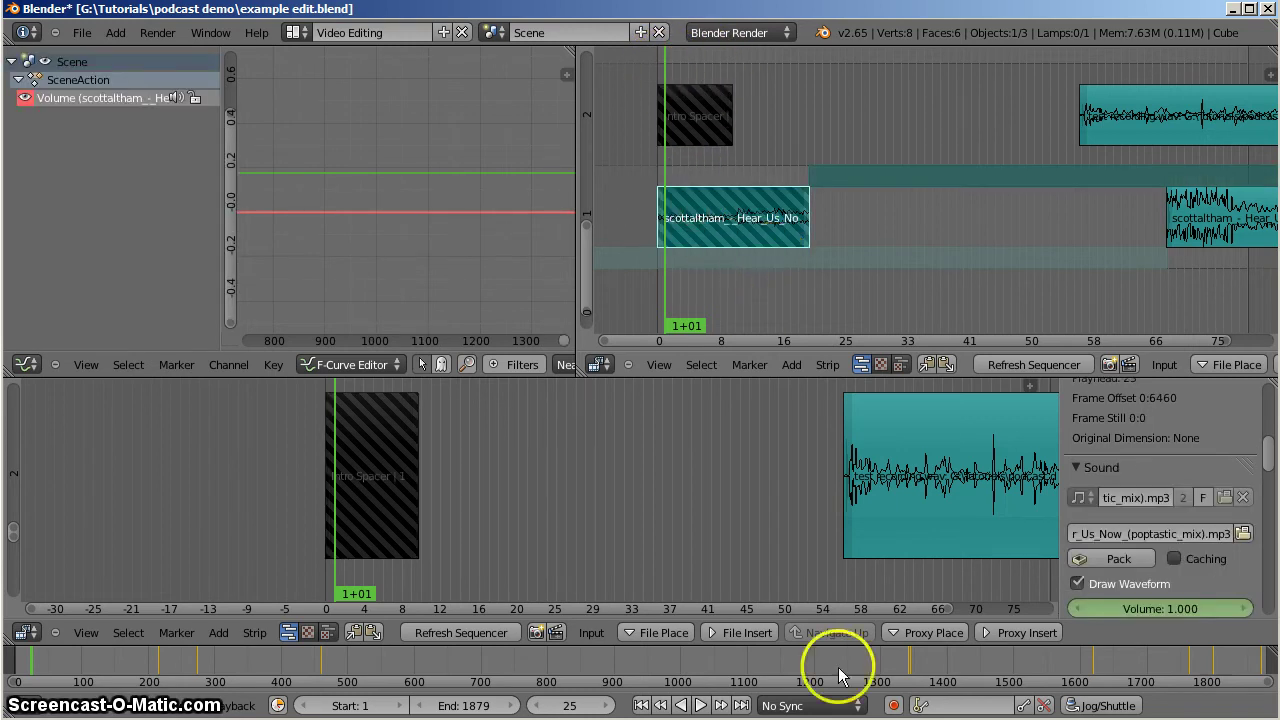
Frame the scottaltham strip and its whole volume curve, then set the frame to 215.
key(KP_Decimal)
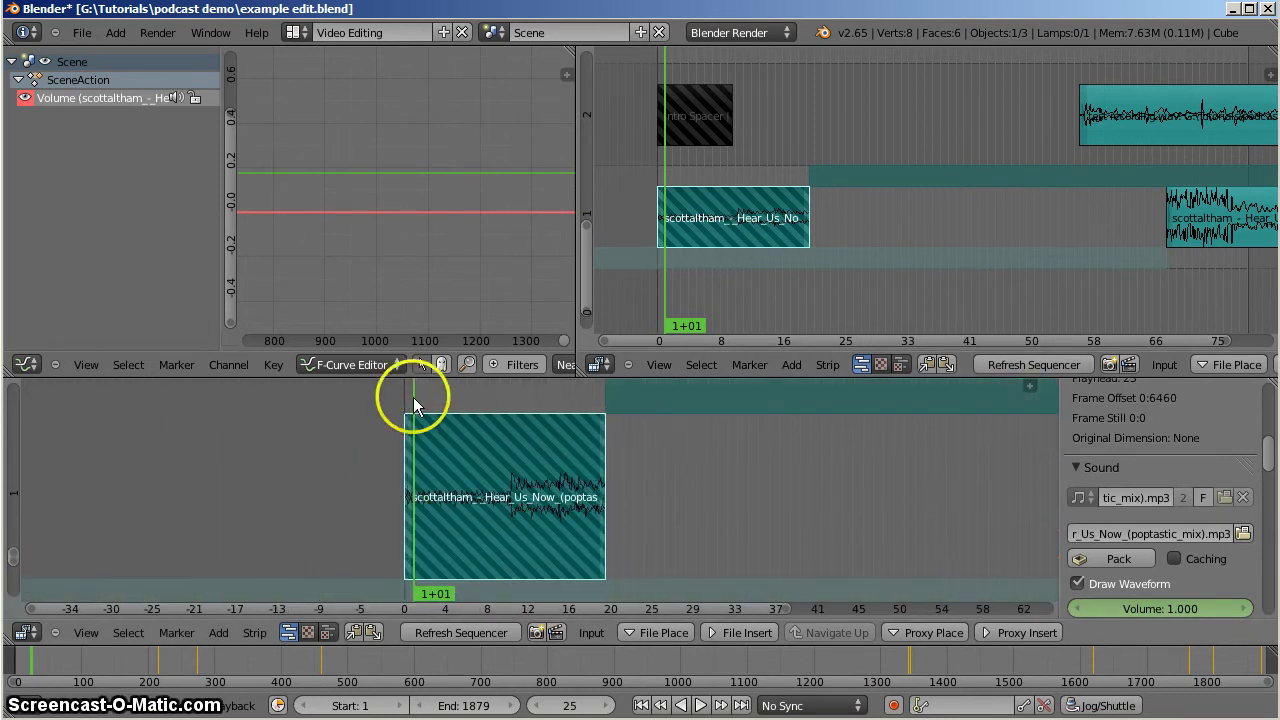
click(656, 165)
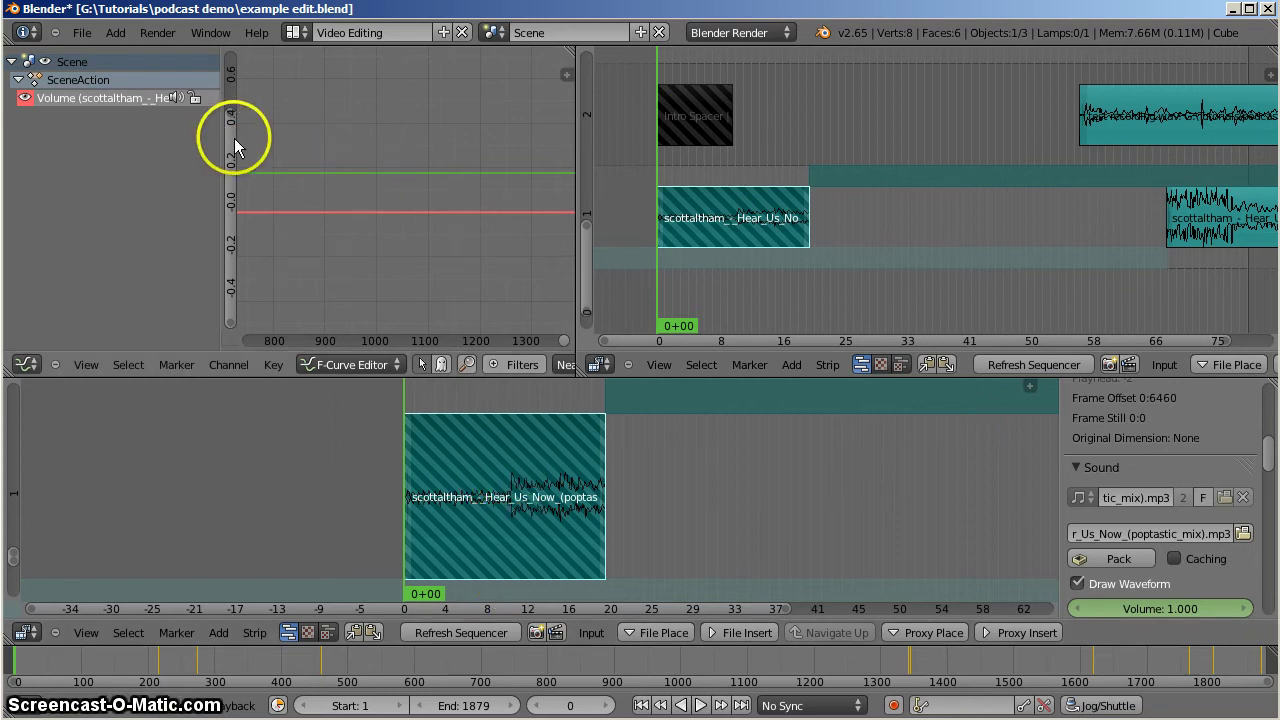
key(Home)
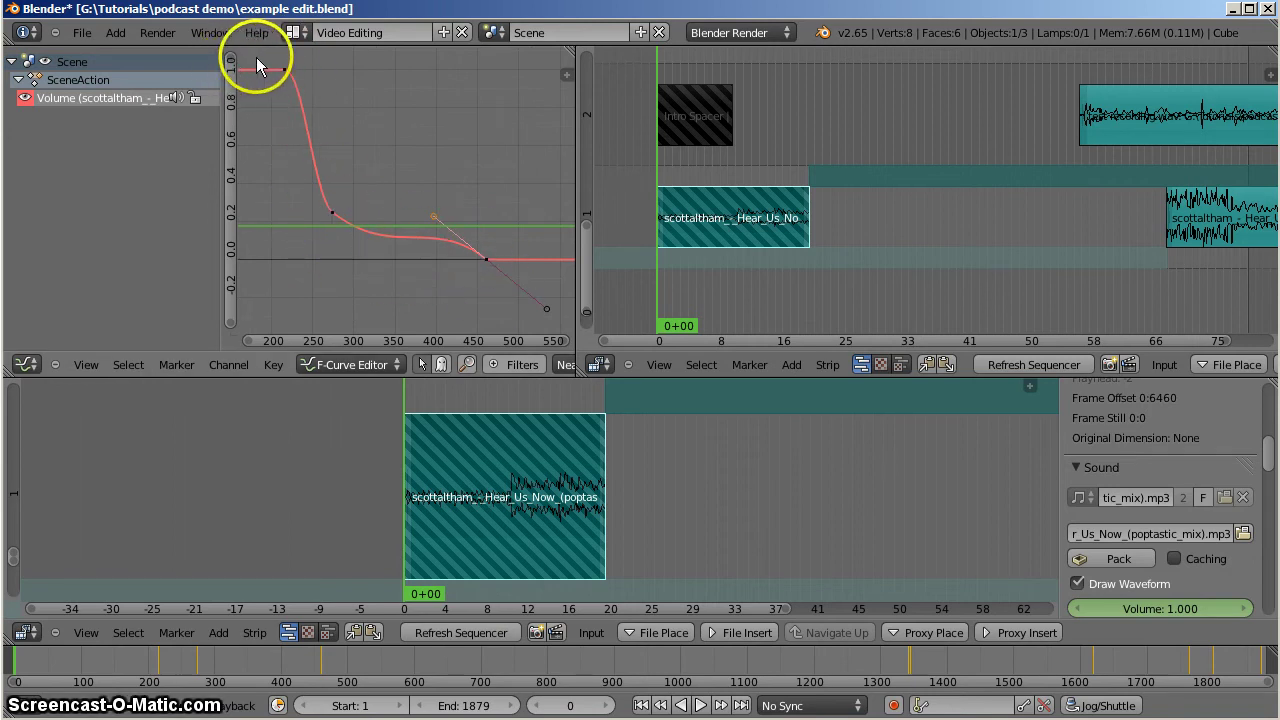
click(286, 75)
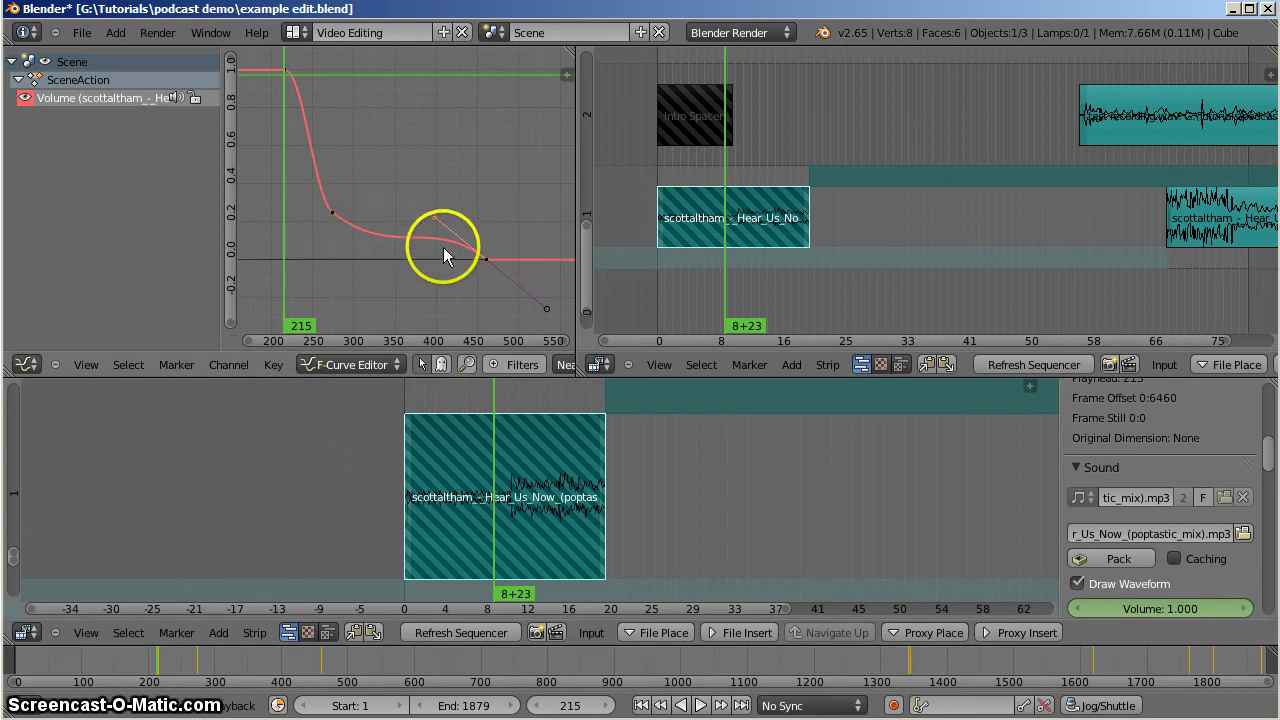
drag(263, 86, 225, 75)
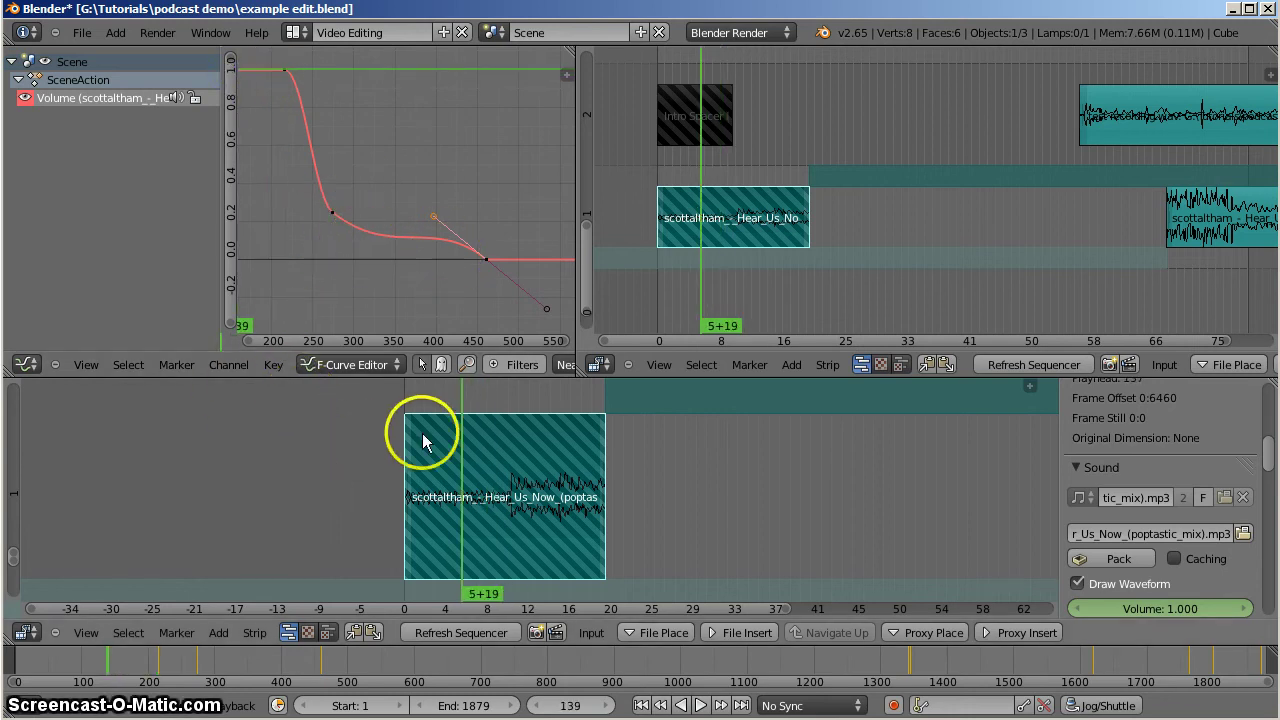
click(697, 703)
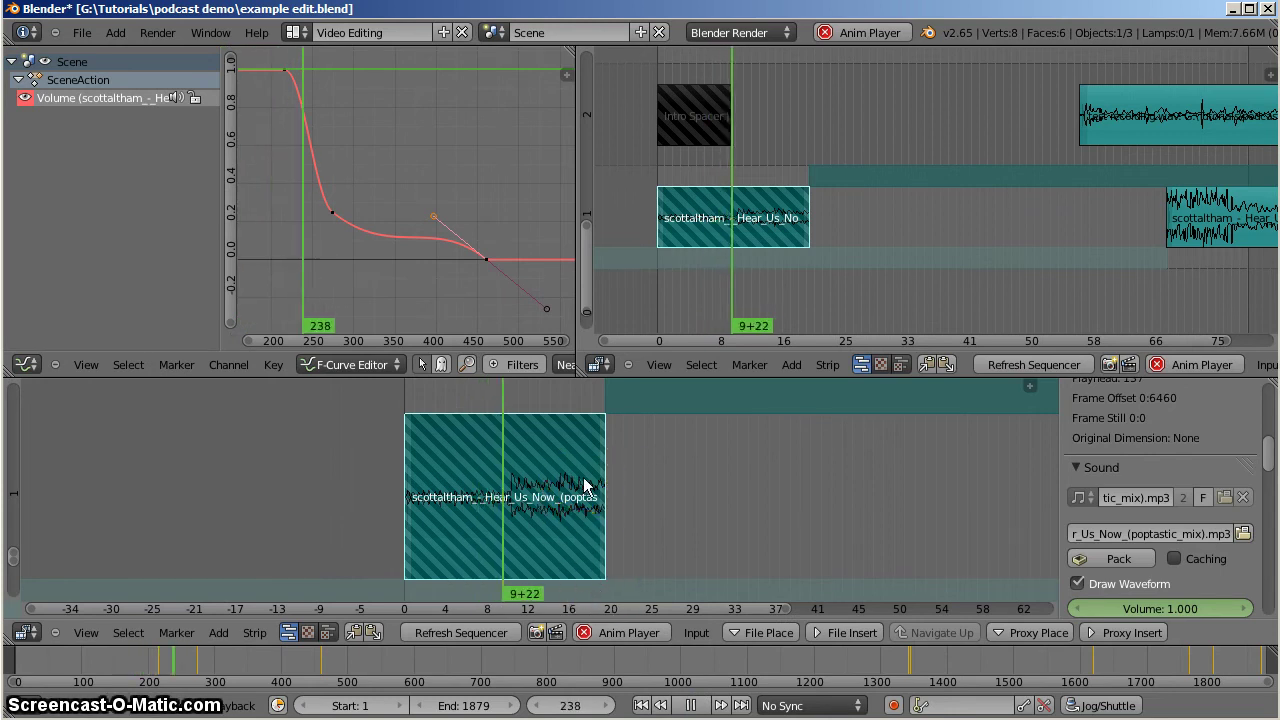
right_click(557, 527)
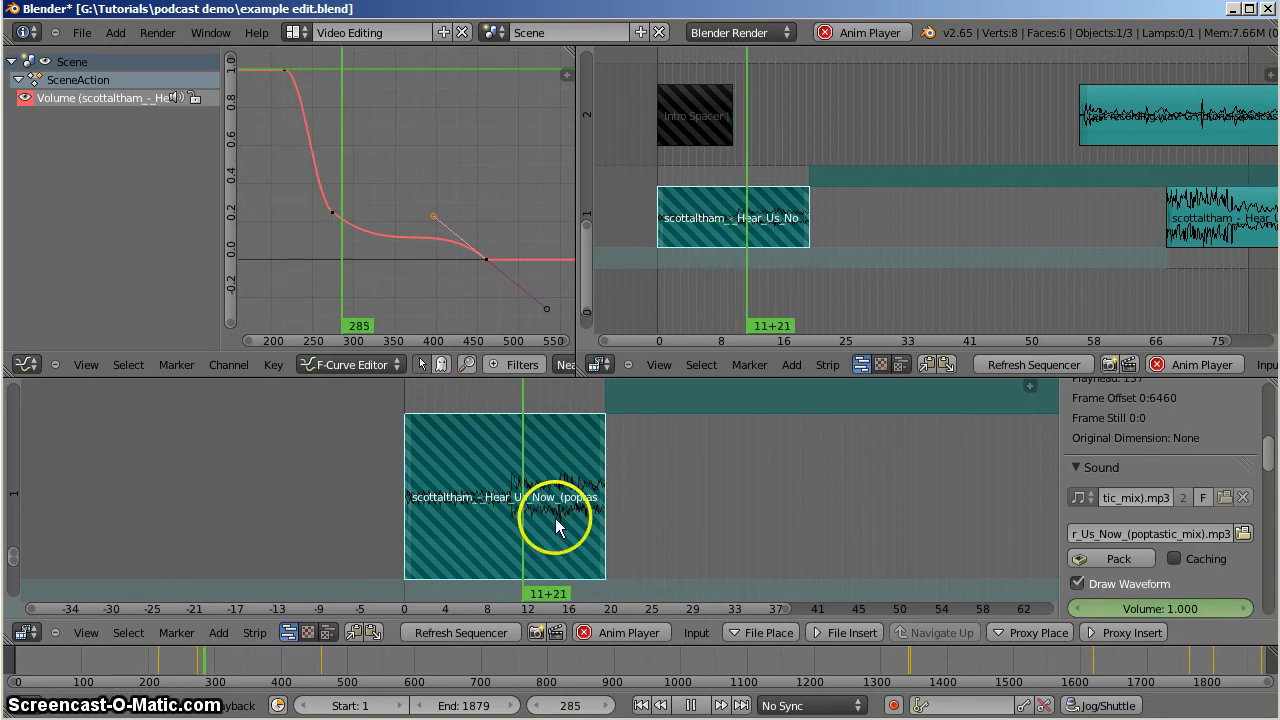
right_click(410, 243)
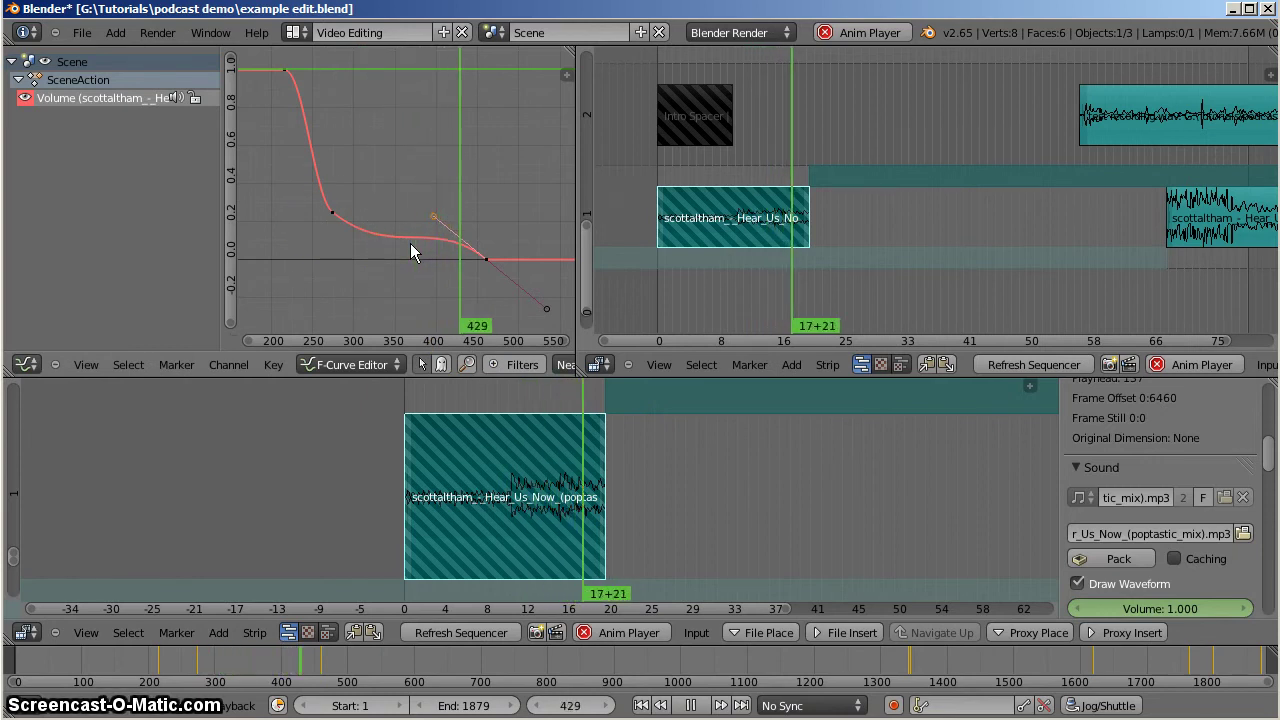
right_click(511, 258)
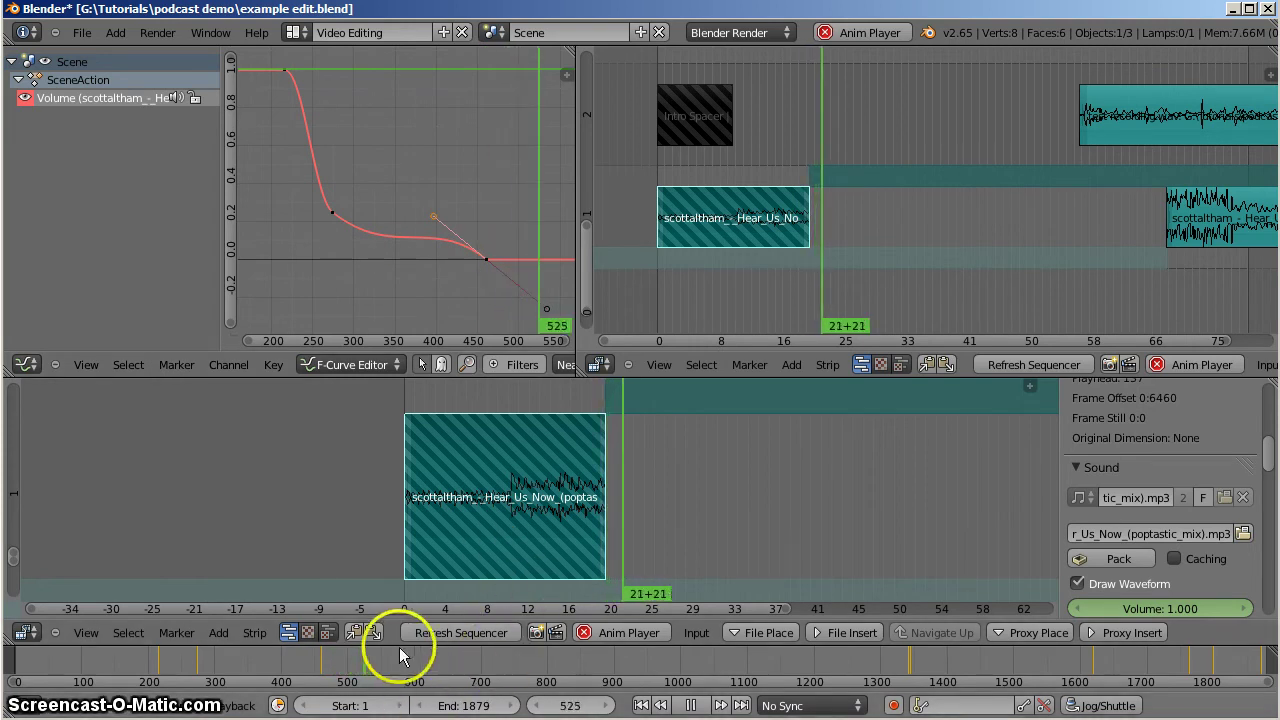
click(691, 704)
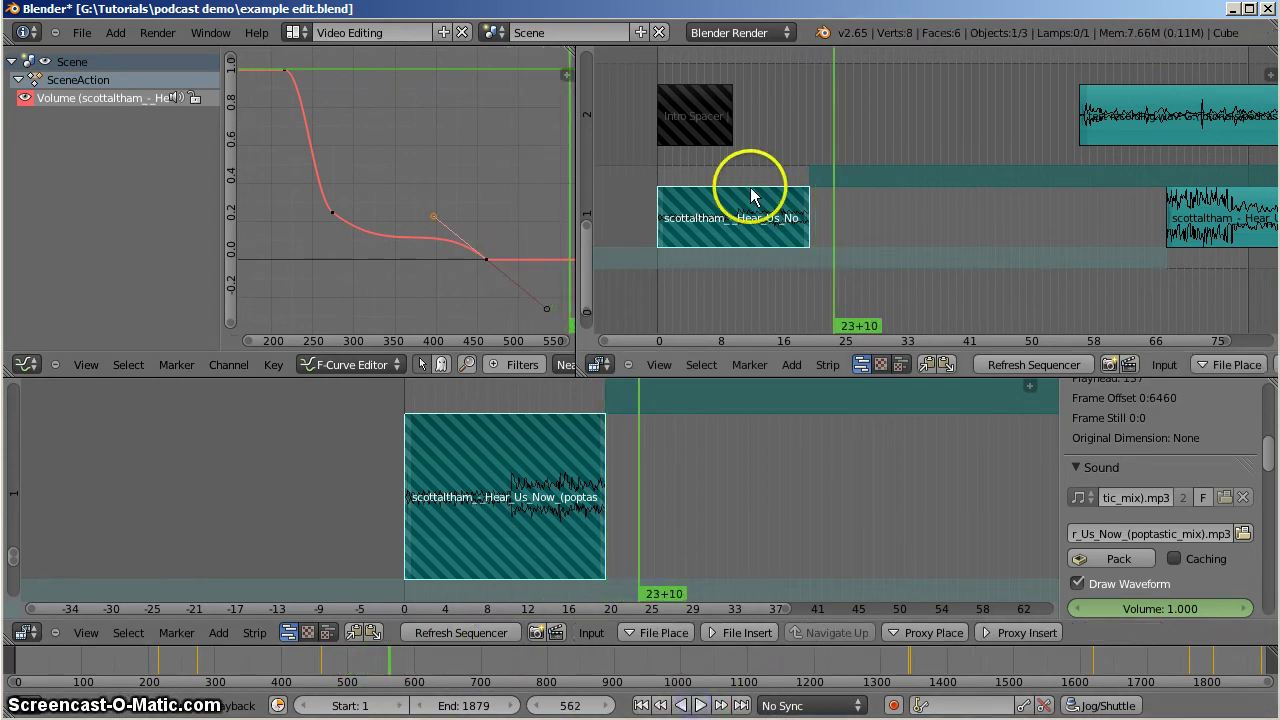
drag(752, 195, 733, 156)
Slide the test recording strip to sit directly after the Intro Spacer on channel 2.
right_click(705, 120)
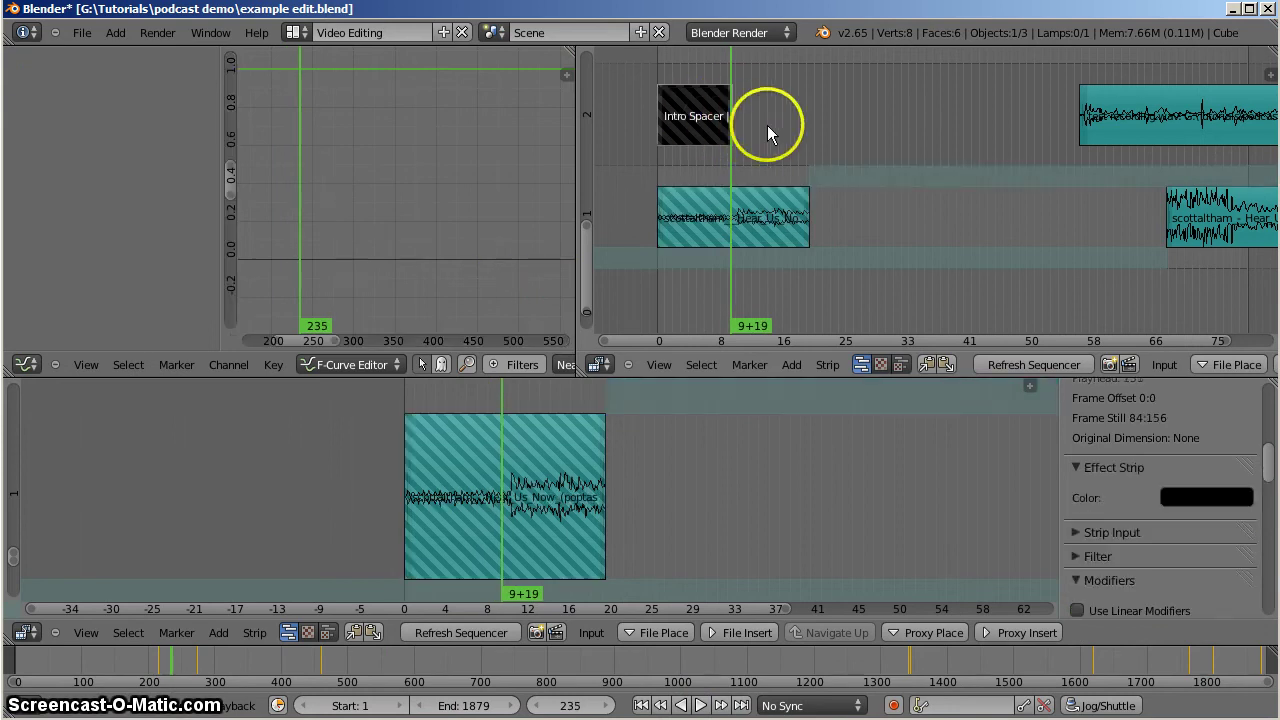
right_drag(1174, 109, 830, 115)
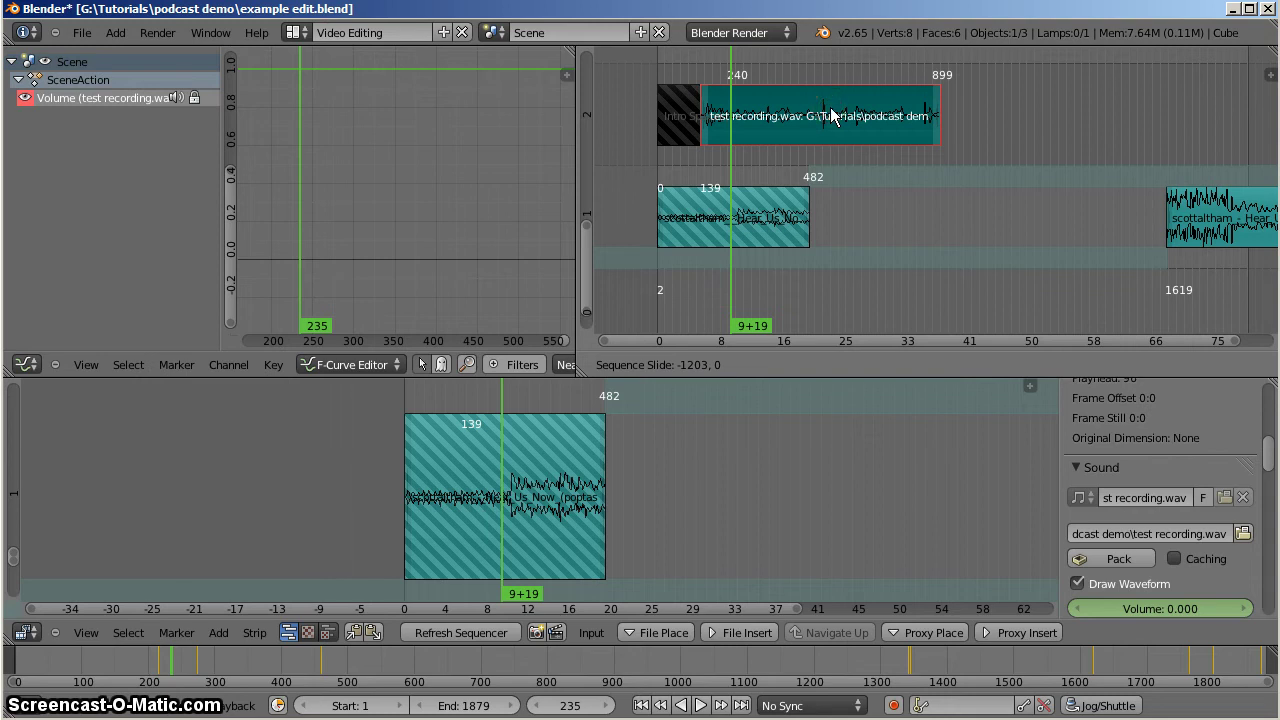
right_drag(830, 115, 830, 115)
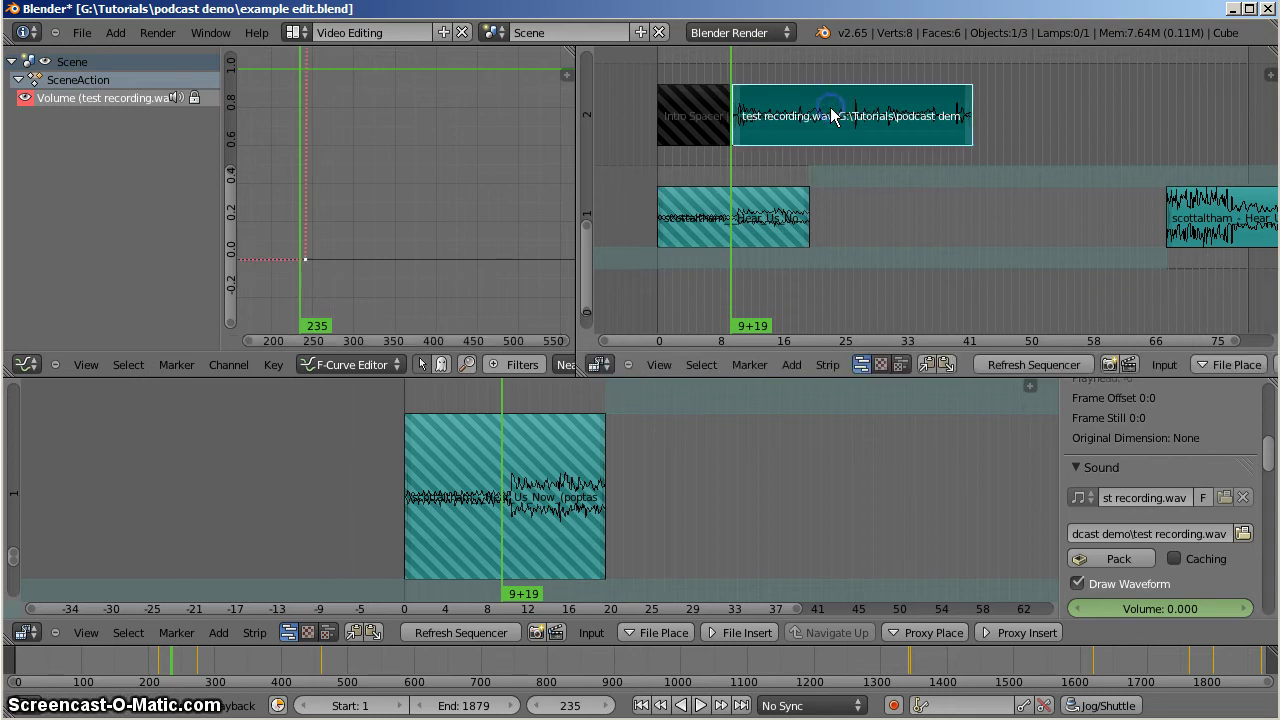
Play the edit back starting from frame 156.
click(707, 66)
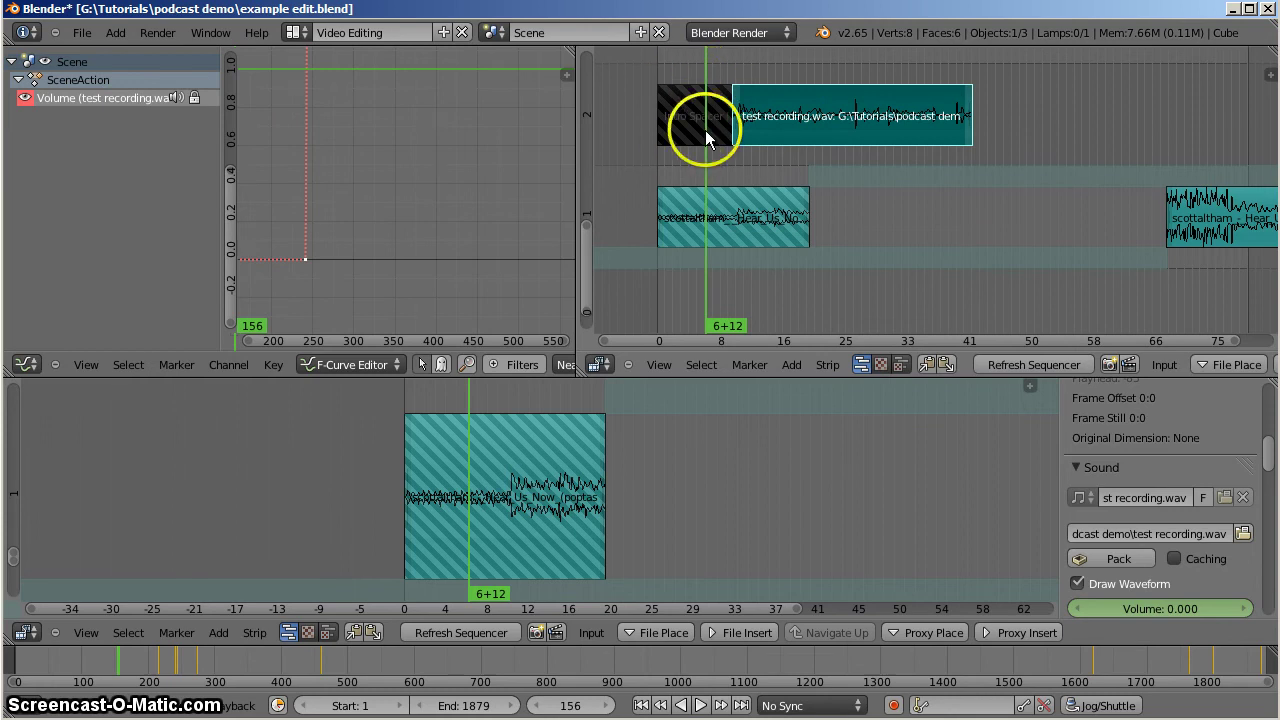
scroll(409, 194, down, 3)
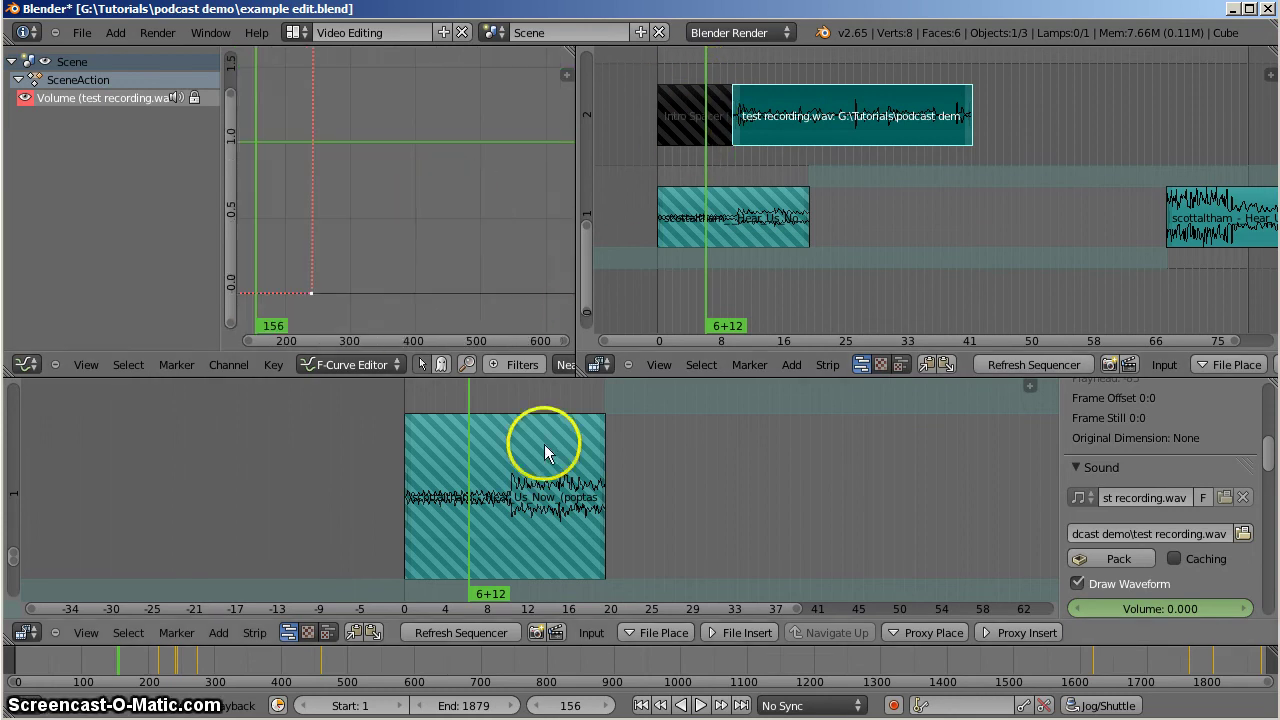
key(alt+a)
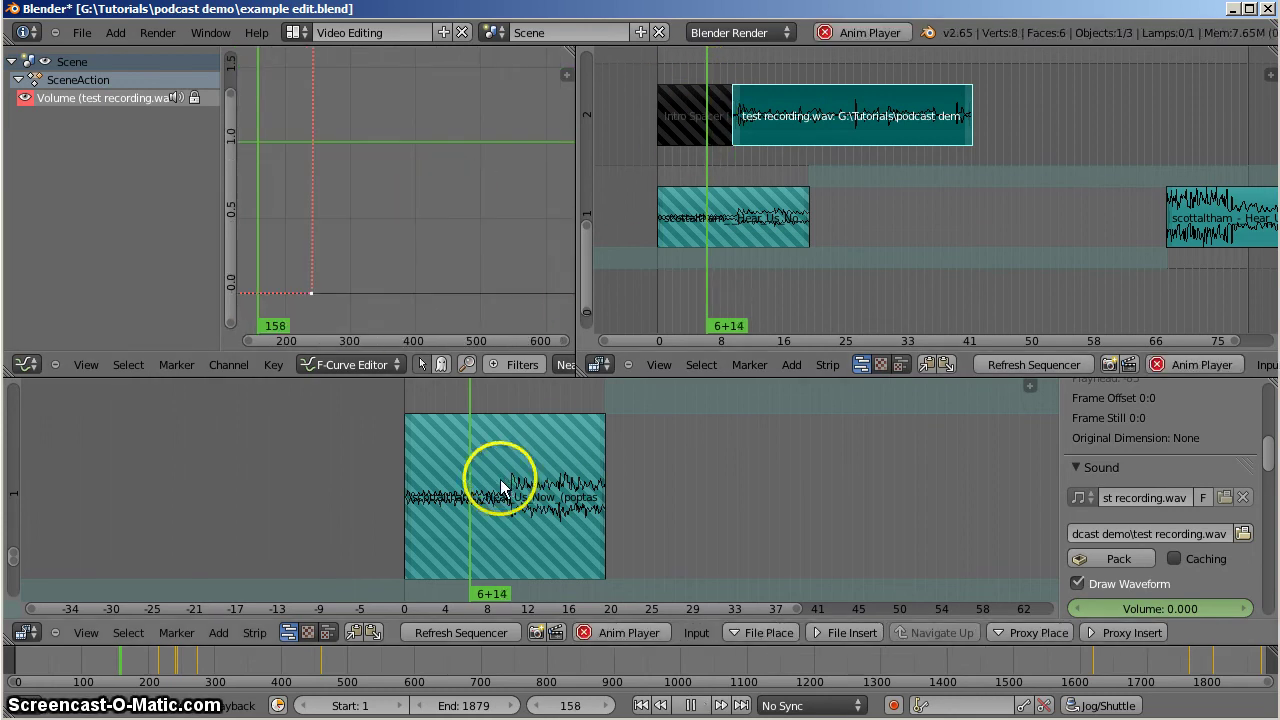
click(748, 157)
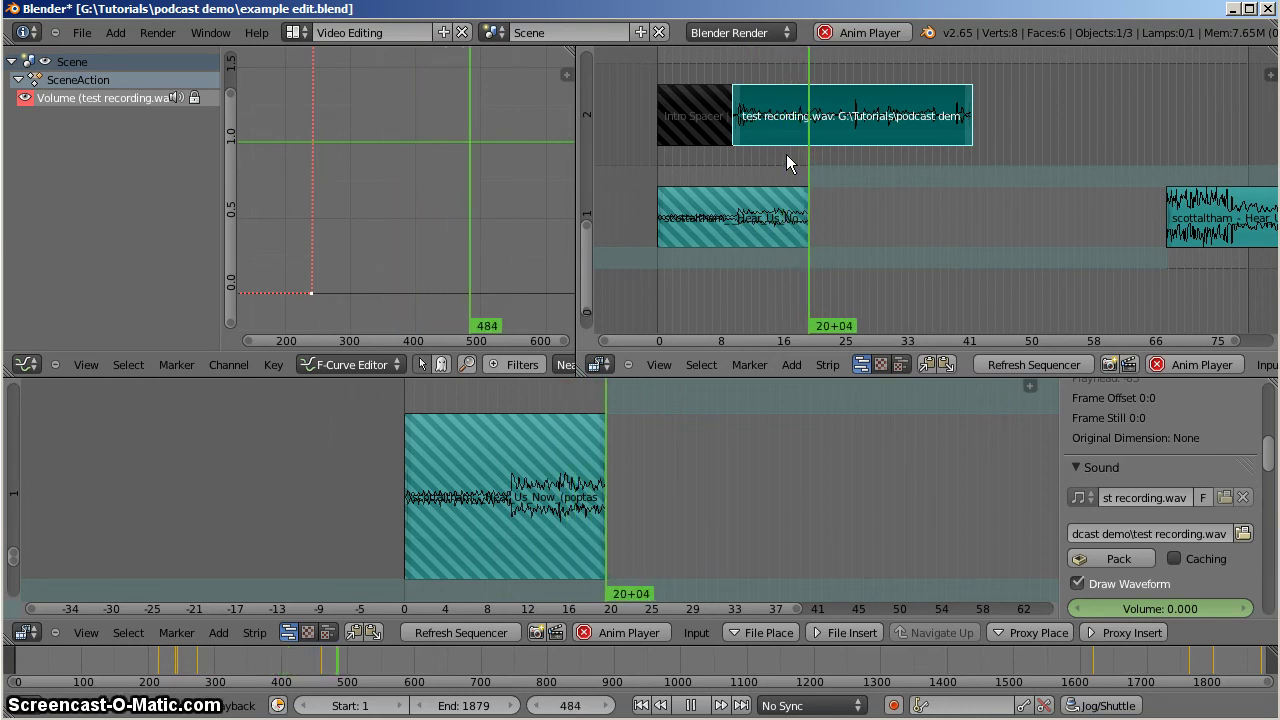
Stop playback at frame 527 and frame the channel 2 voice strips in the lower sequencer.
click(791, 164)
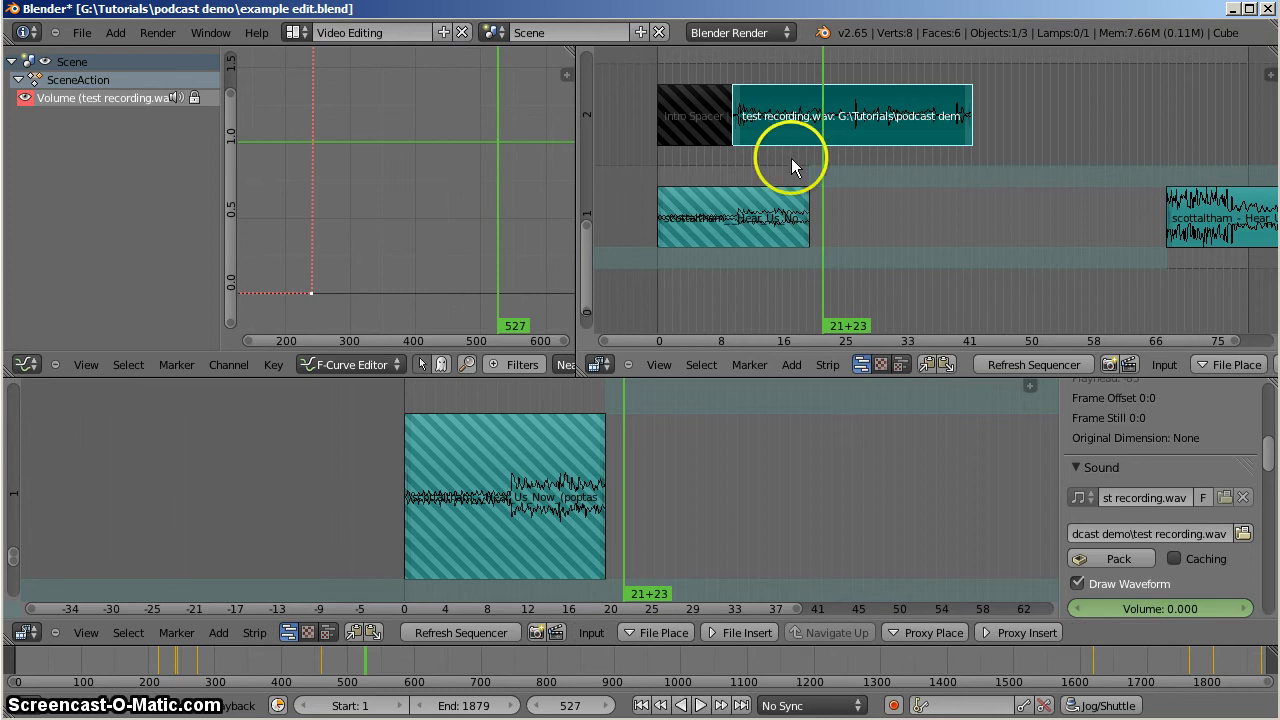
scroll(665, 488, down, 3)
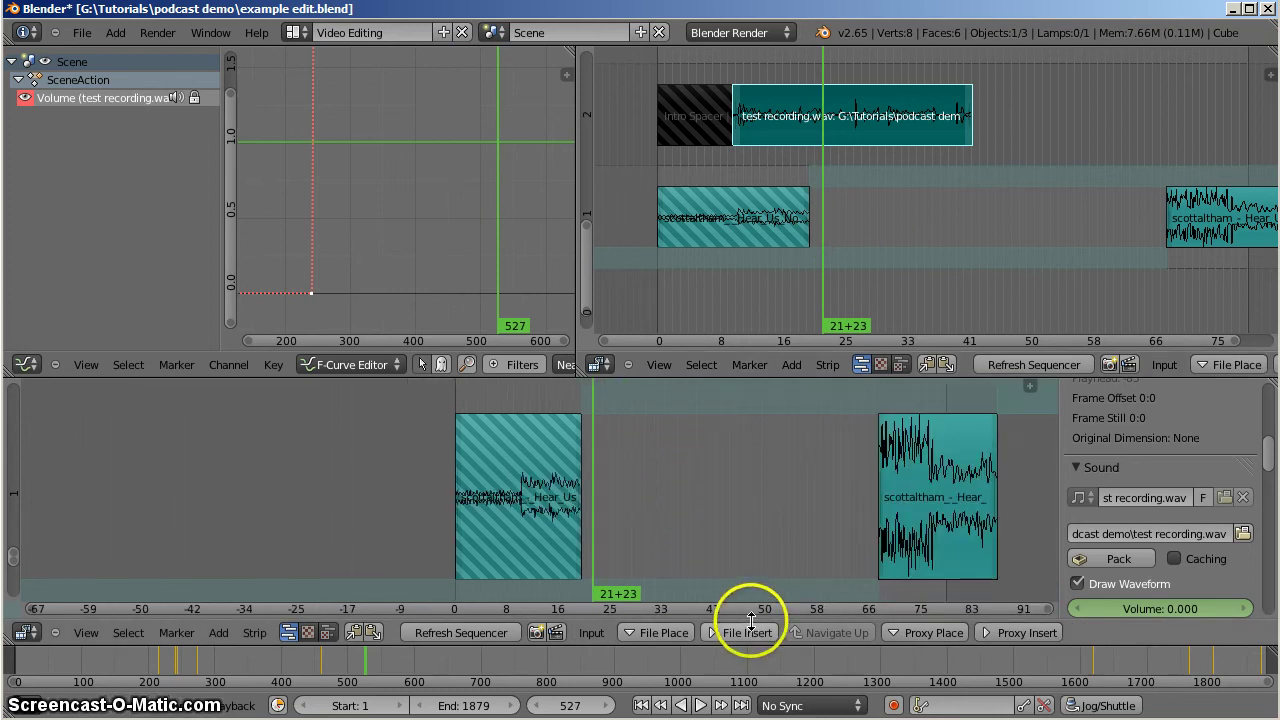
middle_drag(777, 557, 720, 391)
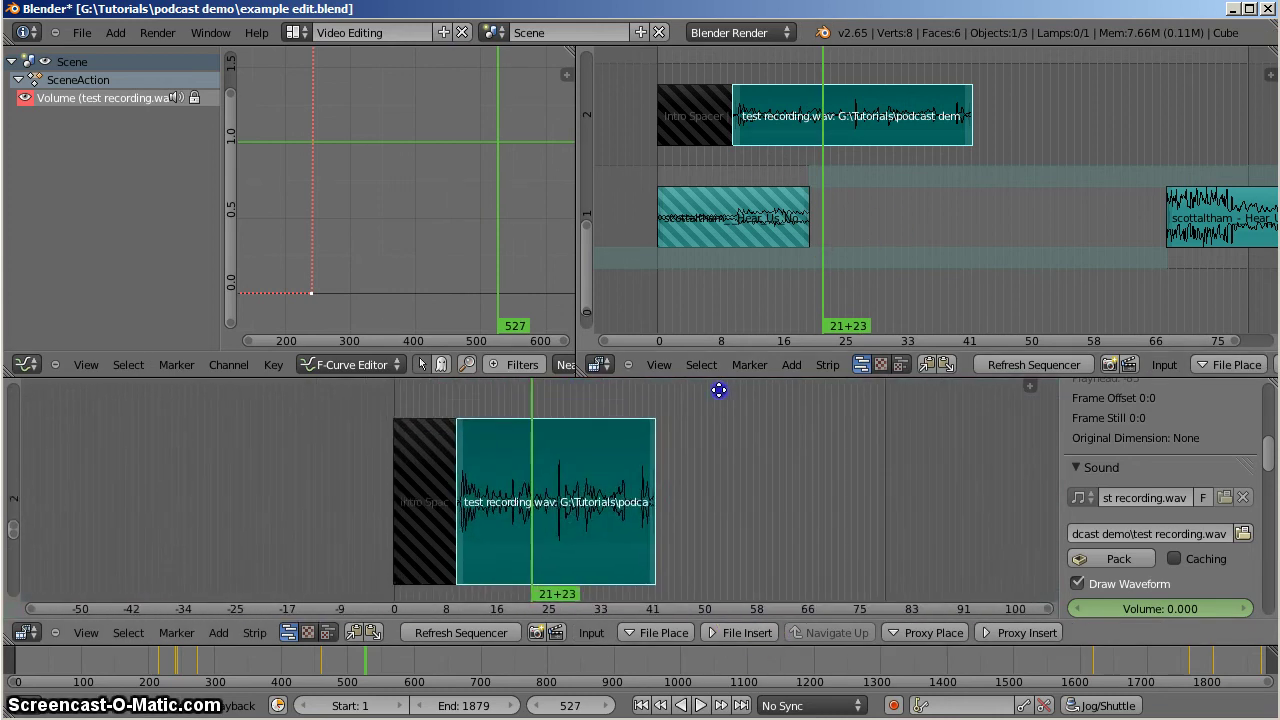
scroll(605, 490, up, 10)
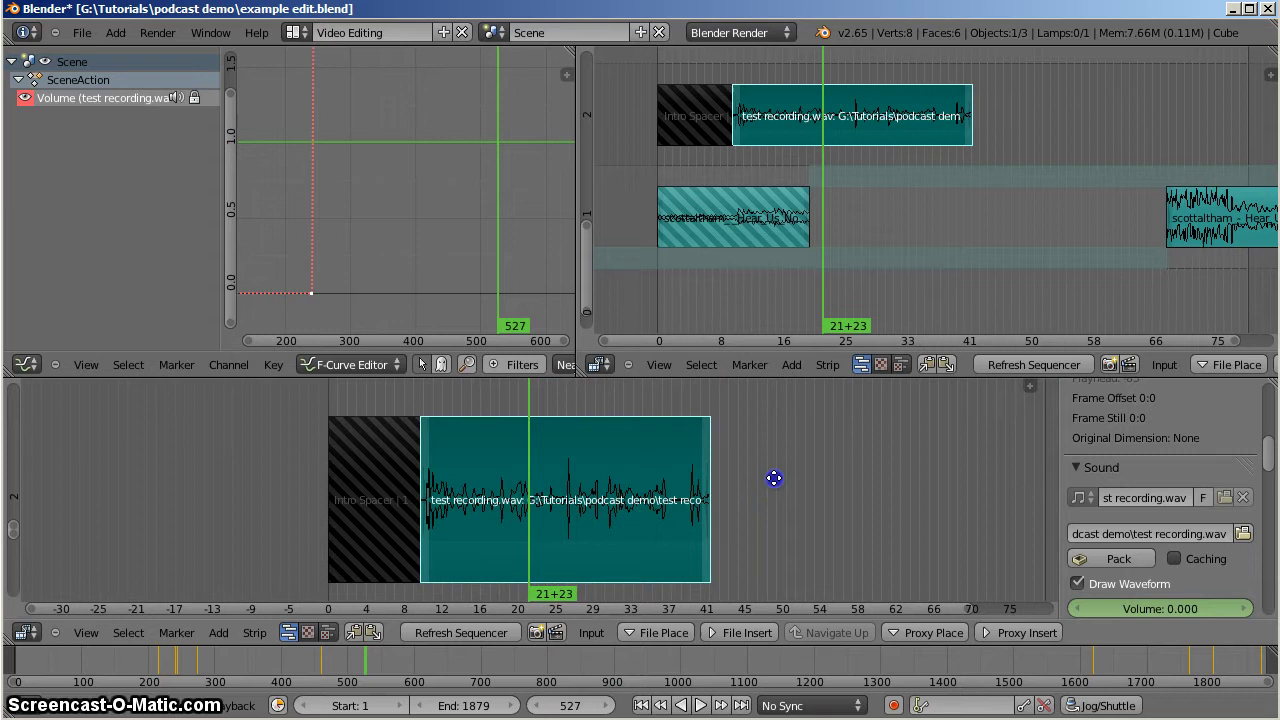
scroll(760, 485, down, 3)
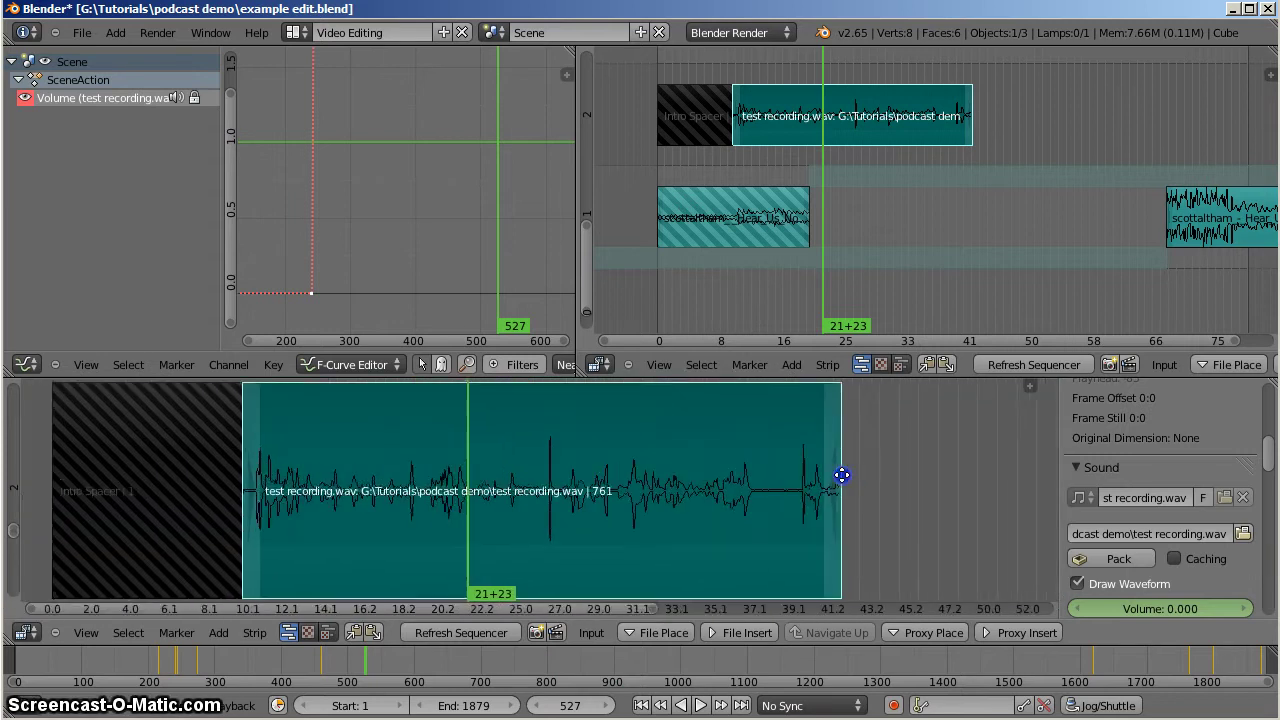
scroll(1158, 580, down, 3)
scroll(1157, 552, down, 3)
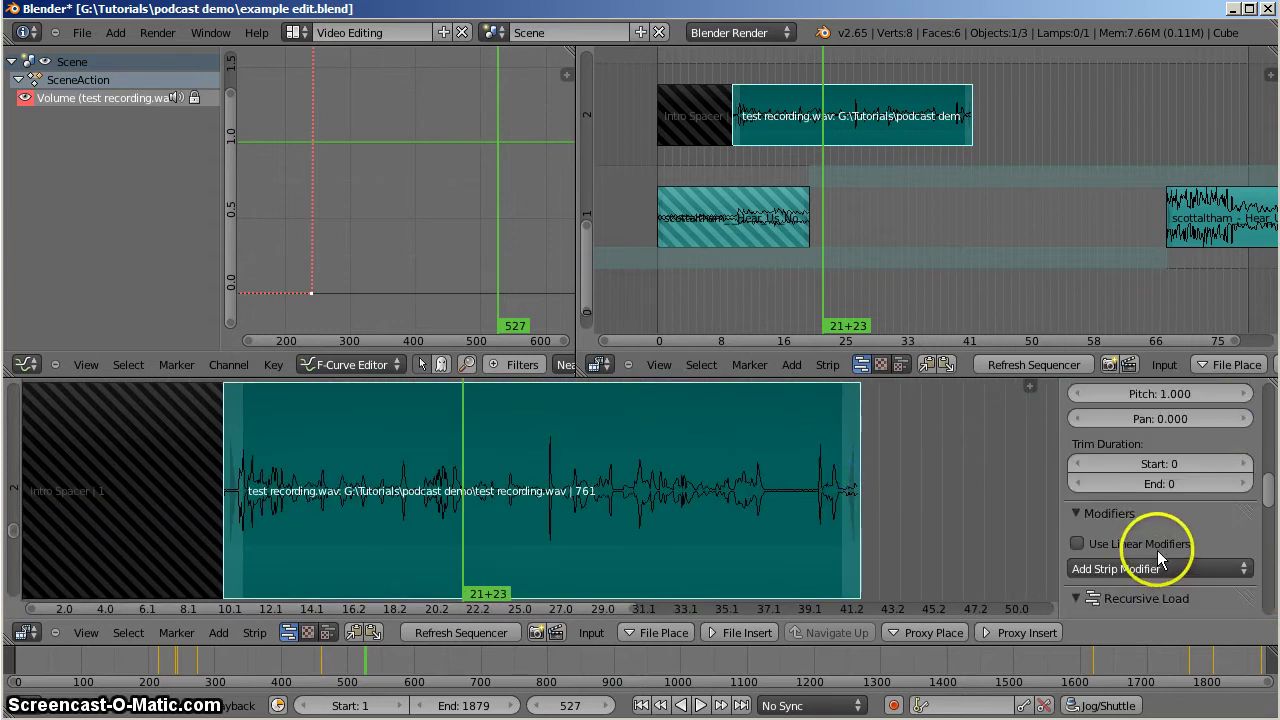
scroll(1157, 550, up, 3)
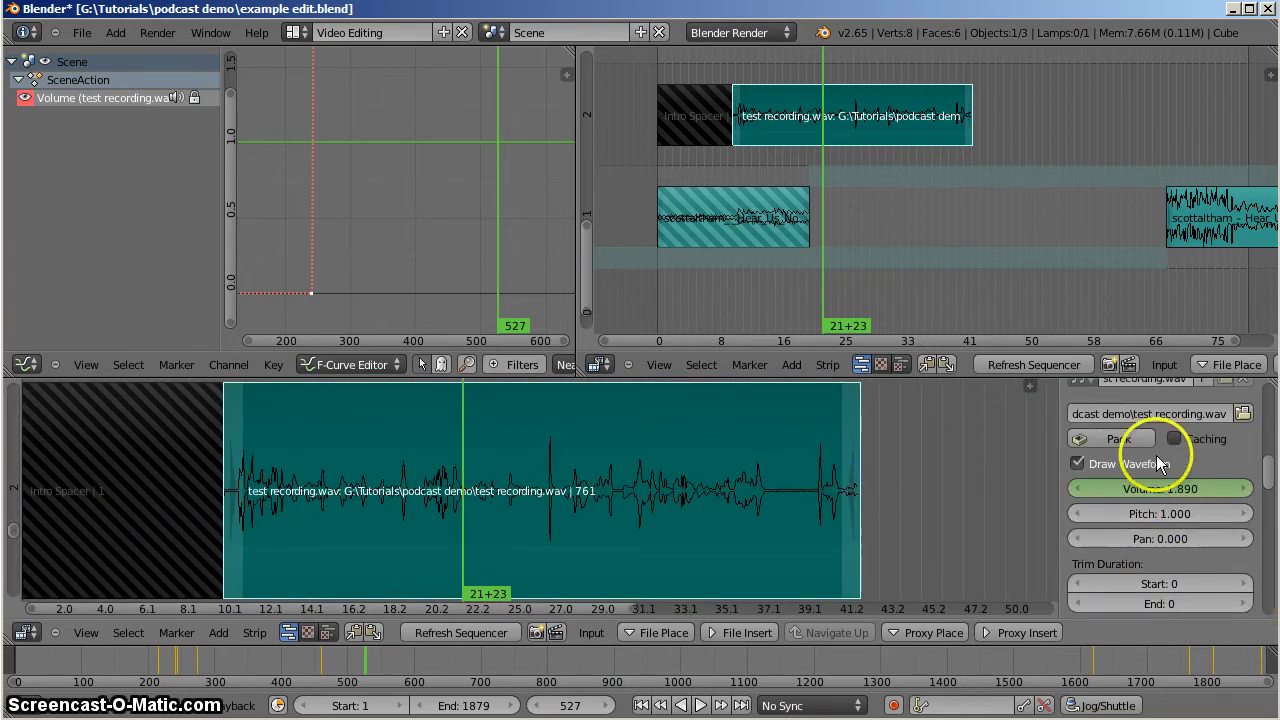
click(1077, 463)
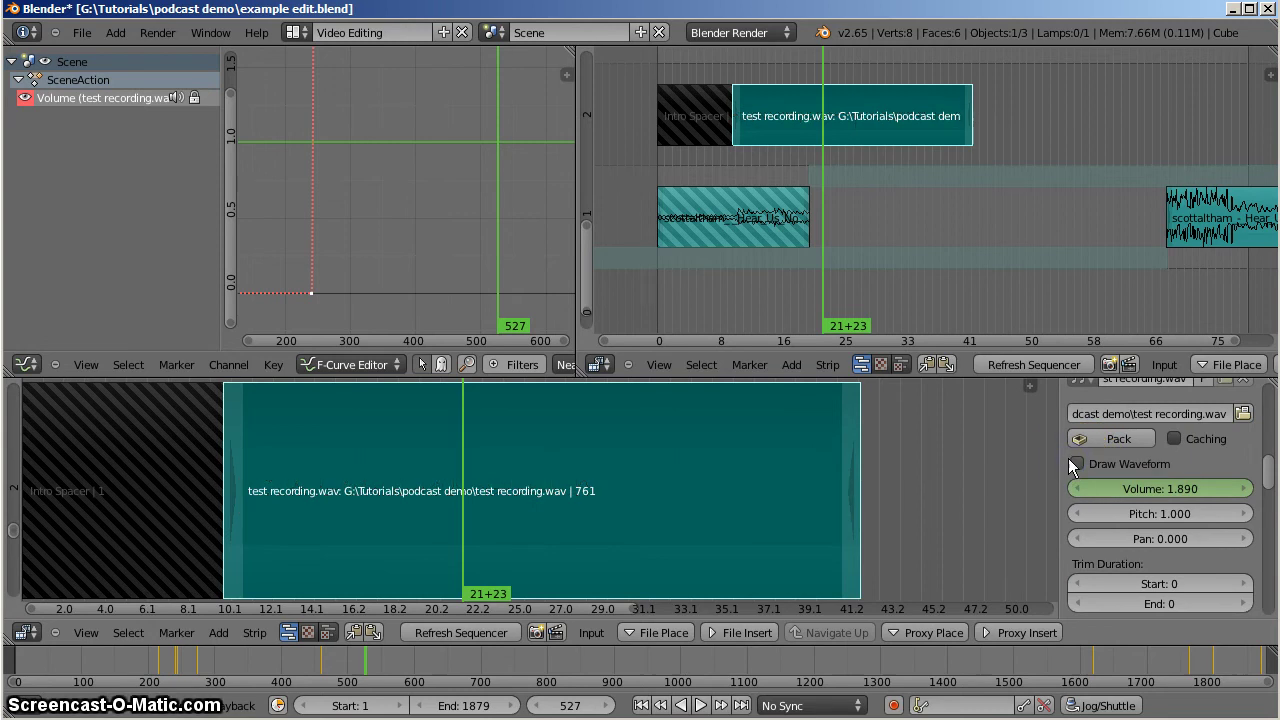
click(1070, 460)
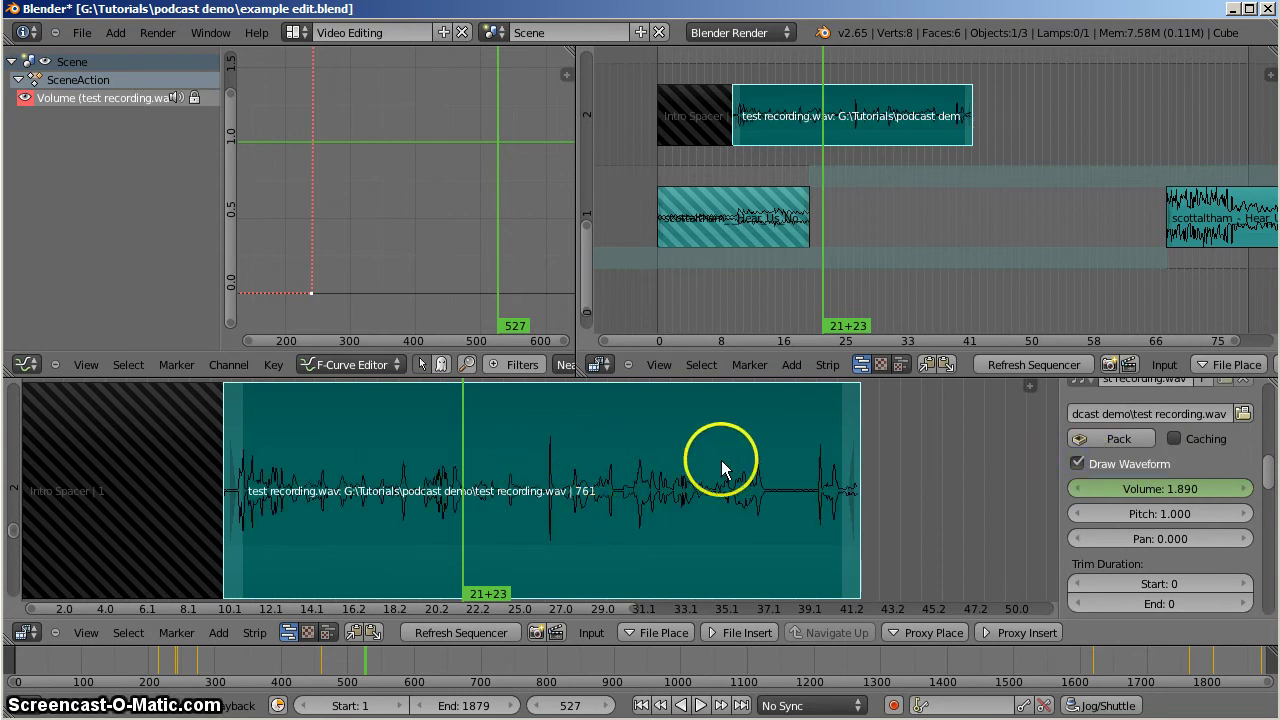
click(555, 395)
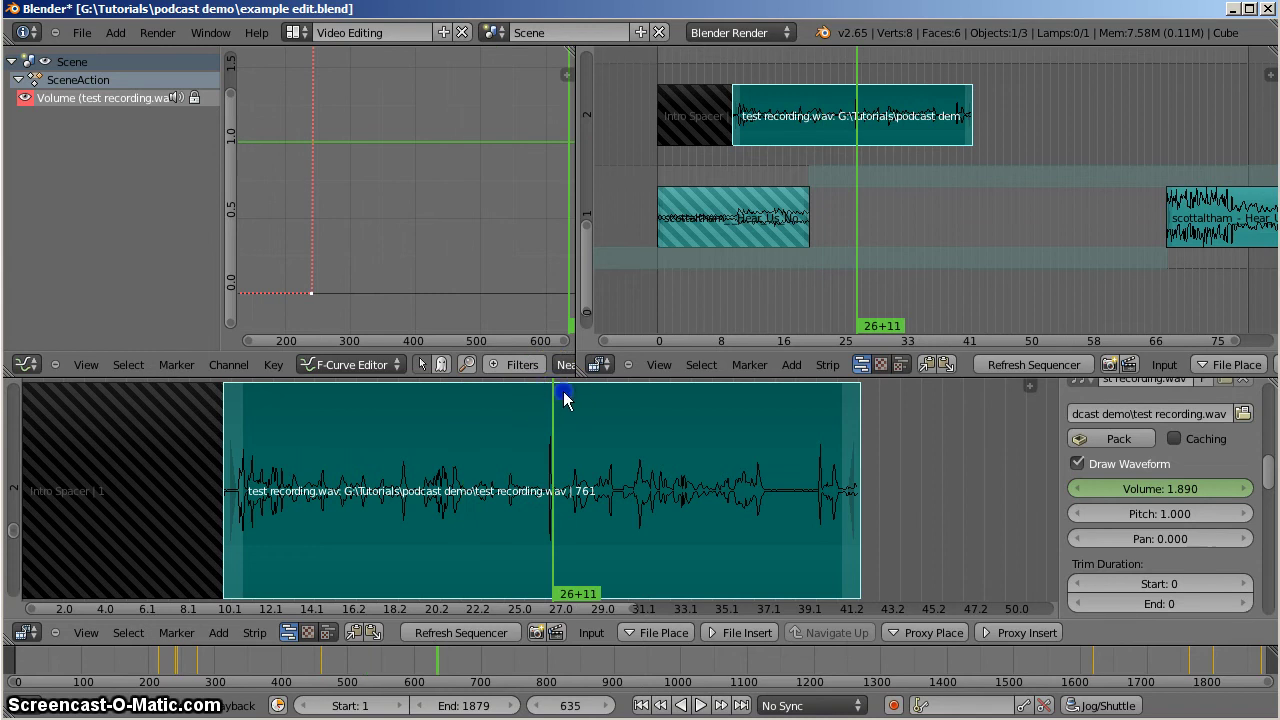
drag(563, 398, 601, 397)
click(590, 391)
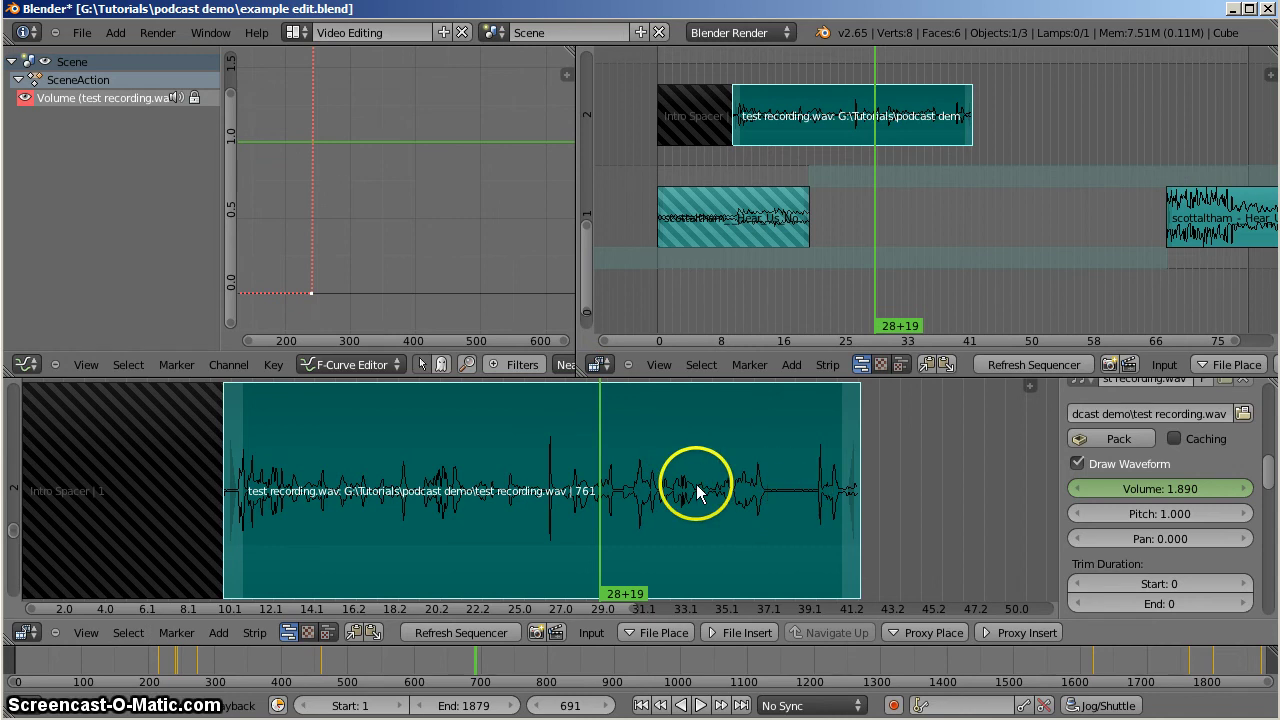
click(794, 497)
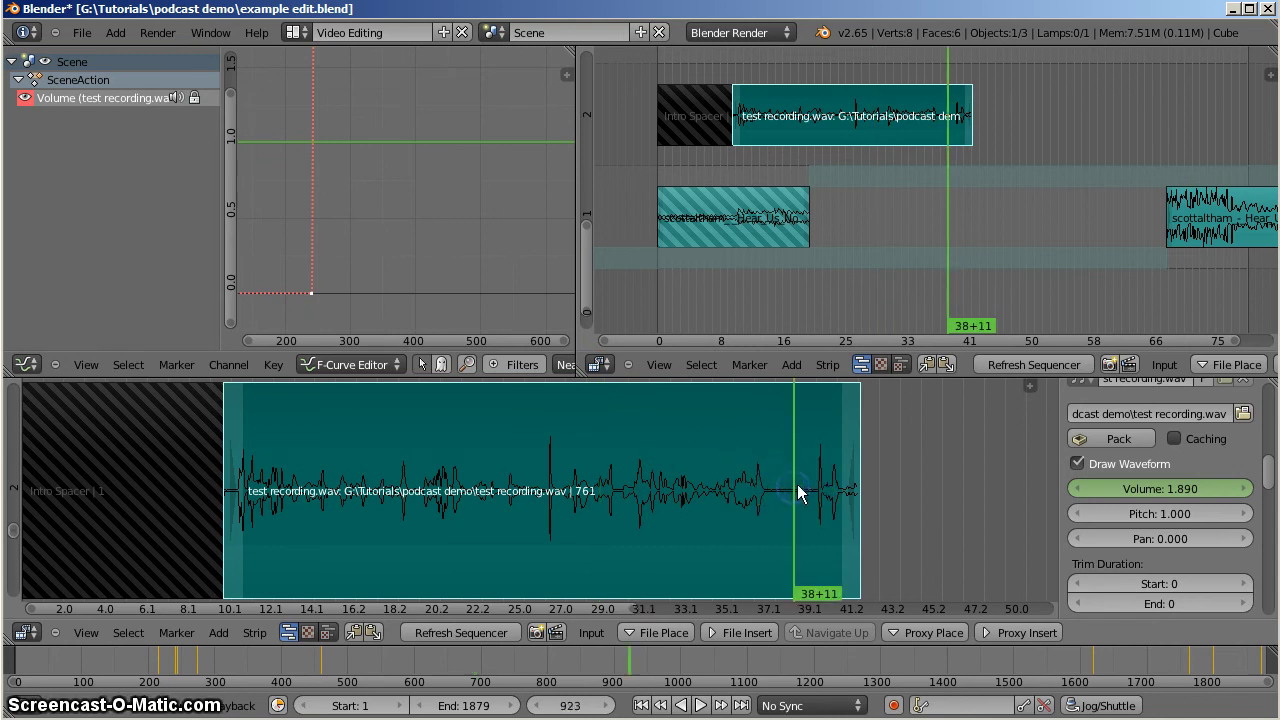
click(767, 482)
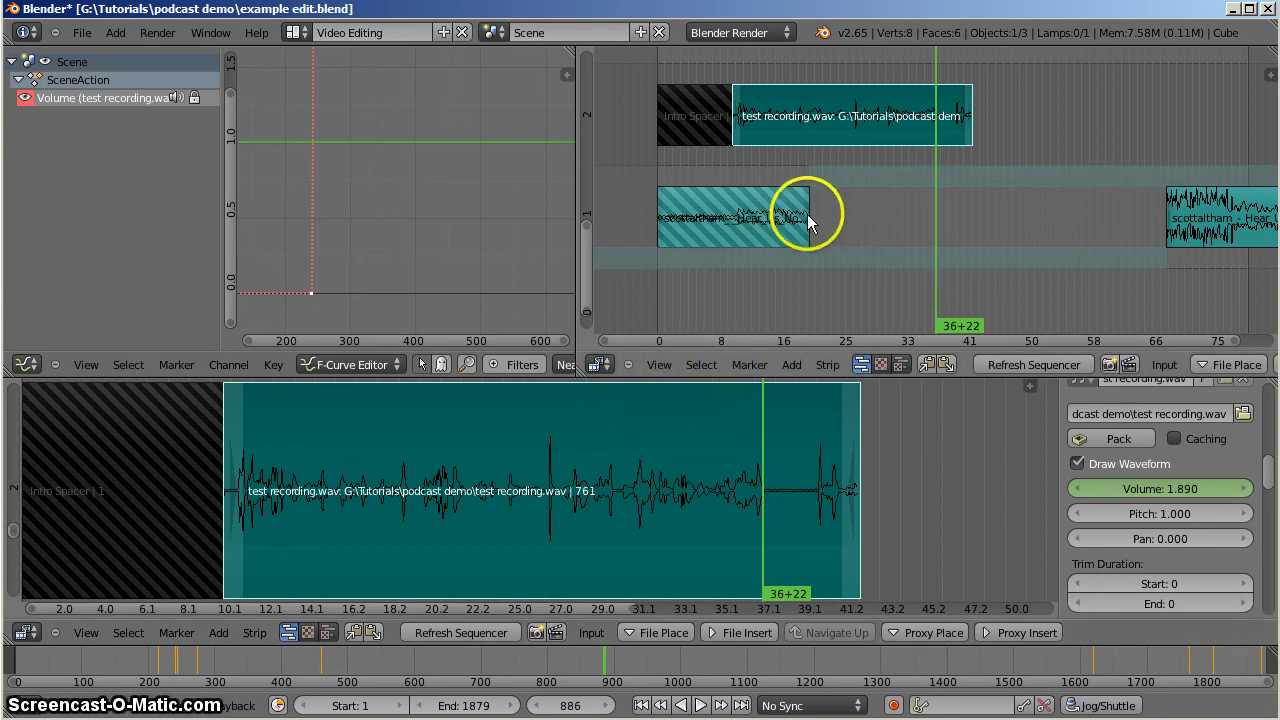
Zoom in on the outro music strip, zoom back out, and scrub to frame 899.
click(1177, 236)
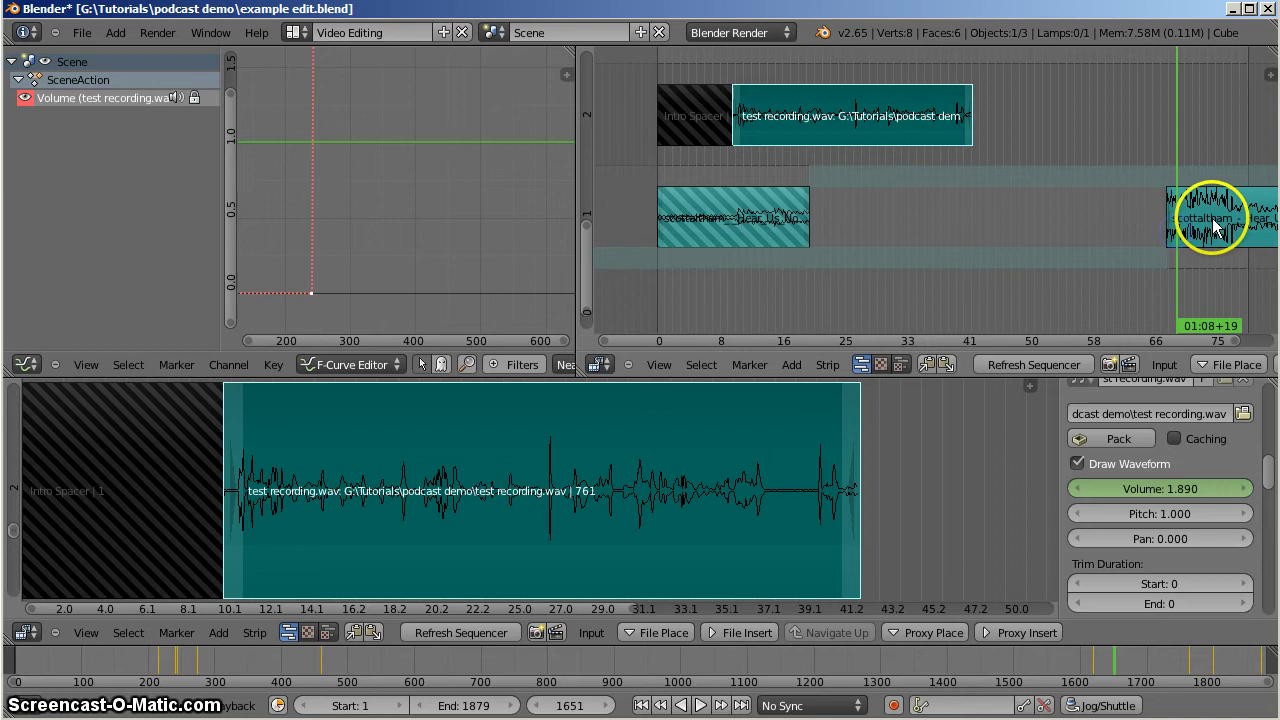
middle_drag(1215, 228, 952, 218)
scroll(903, 206, up, 8)
scroll(900, 202, up, 2)
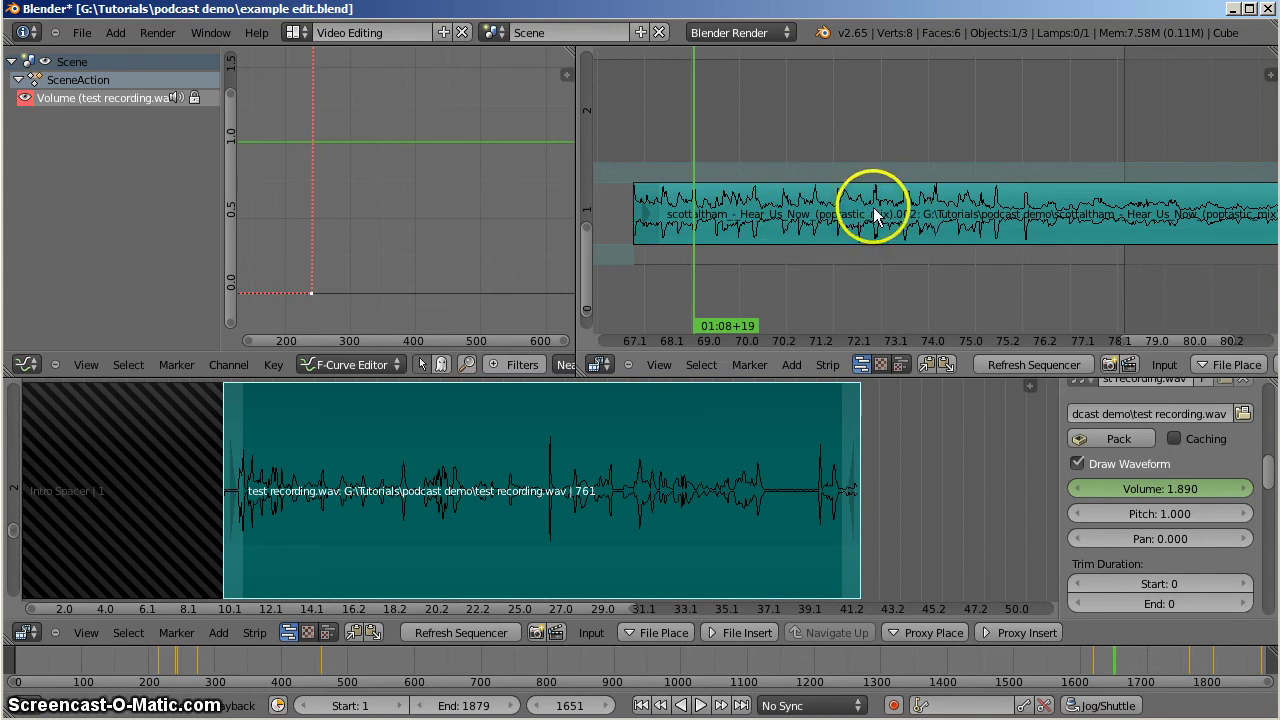
scroll(871, 205, down, 4)
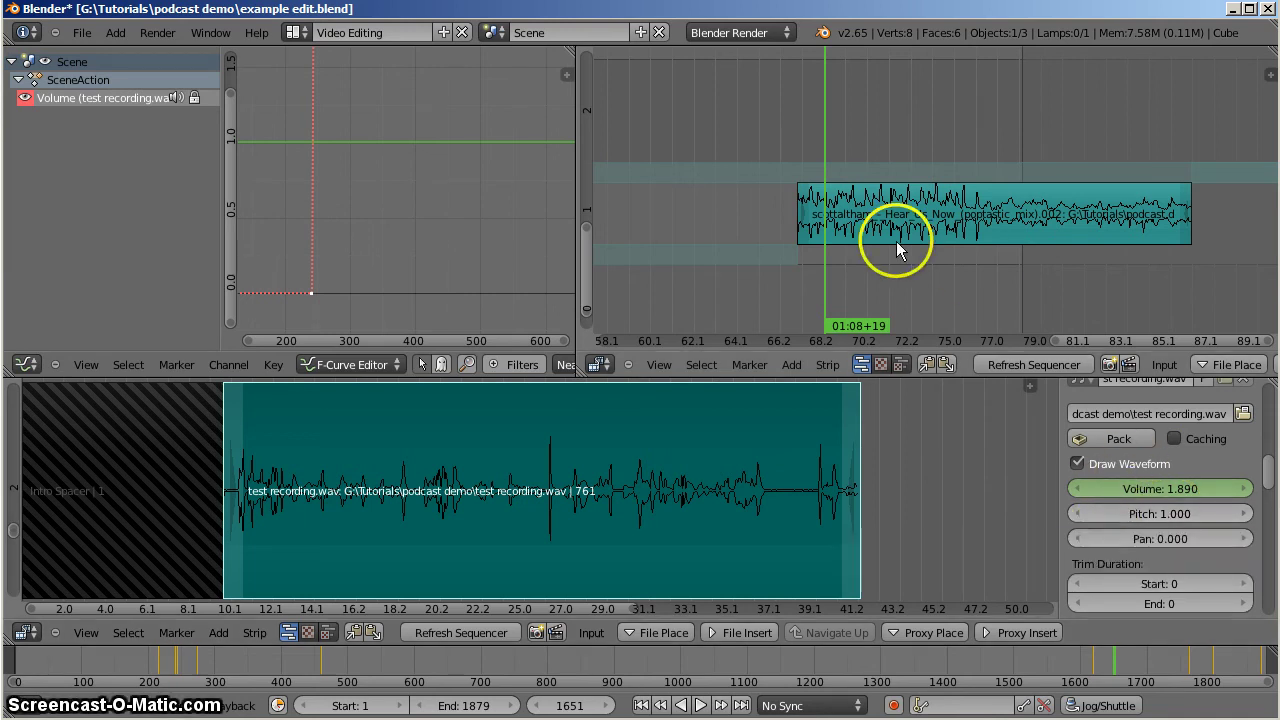
scroll(827, 198, down, 5)
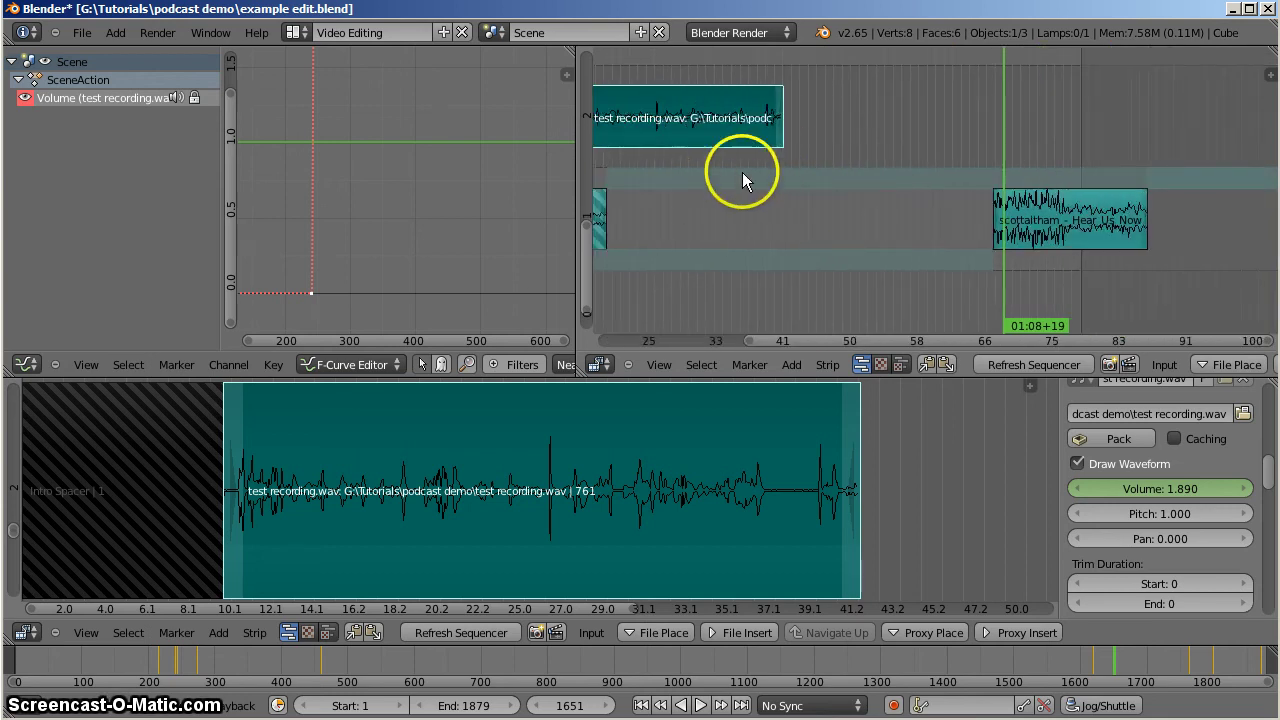
mouse_move(742, 172)
mouse_down()
mouse_move(903, 174)
mouse_move(753, 160)
mouse_up()
Select the Intro Spacer and intro music strips, toggling each one's lock off and on.
middle_drag(686, 149, 890, 172)
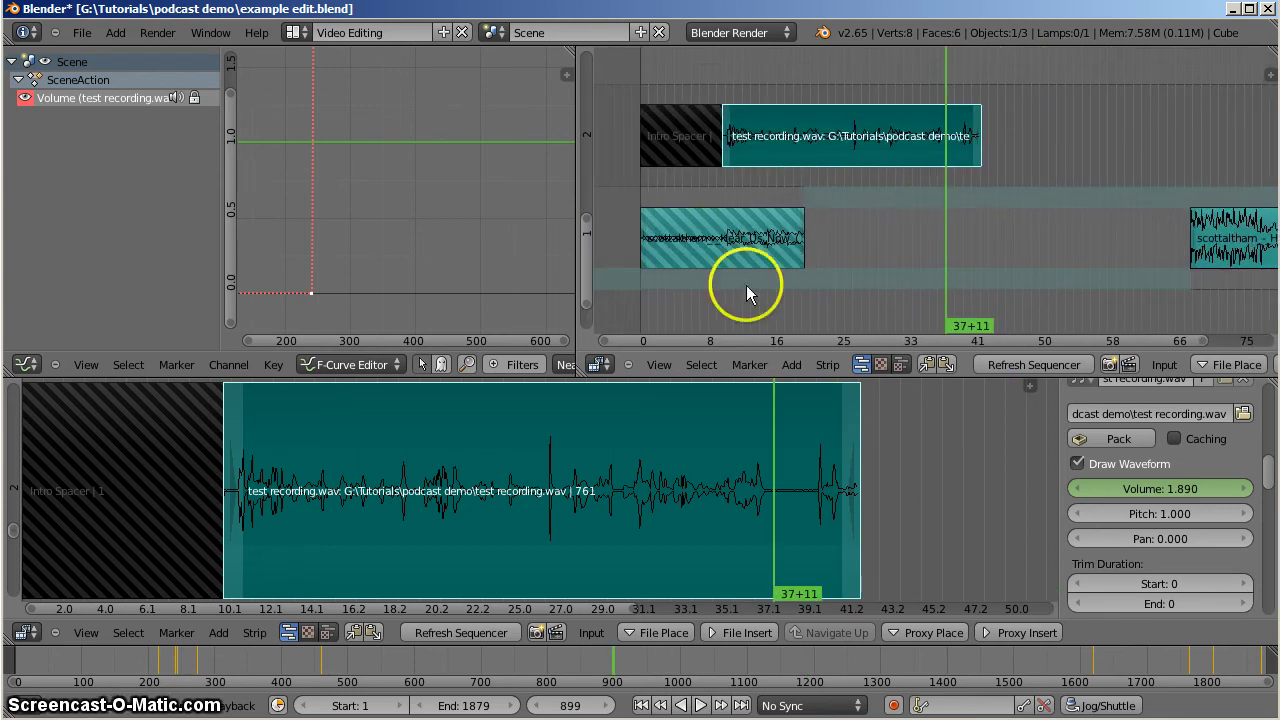
right_click(679, 137)
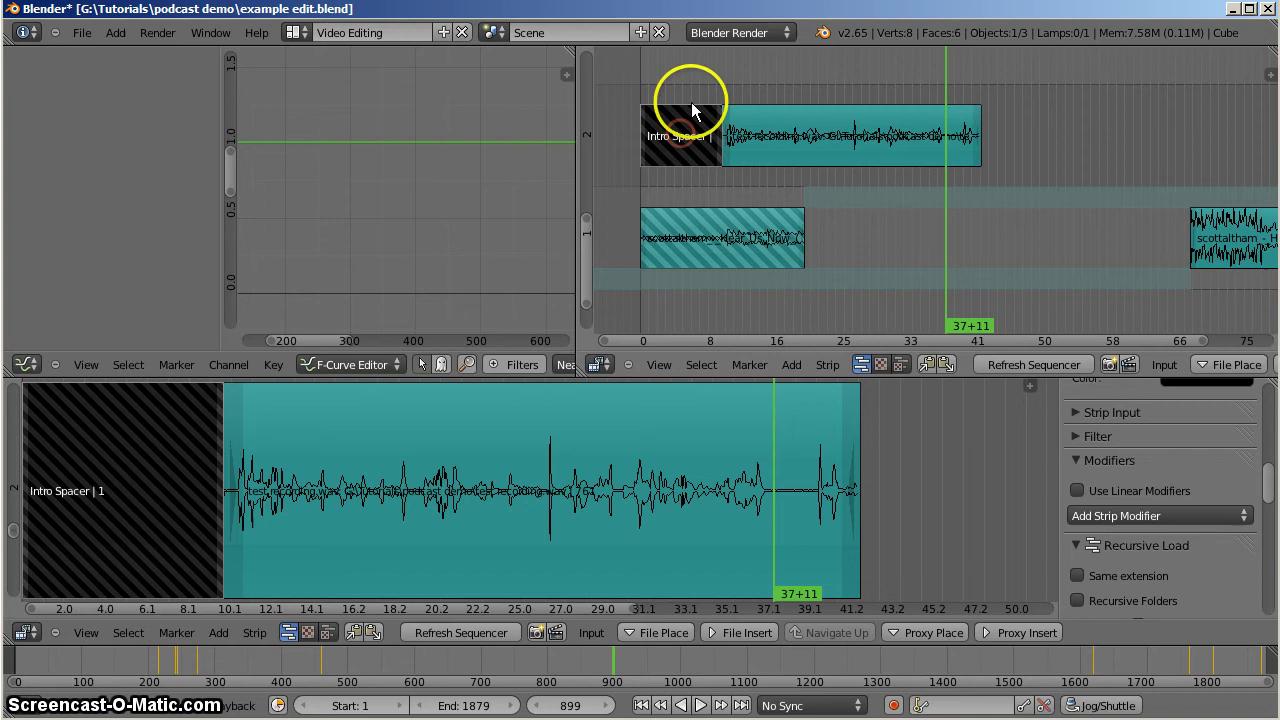
click(675, 84)
scroll(1130, 475, up, 10)
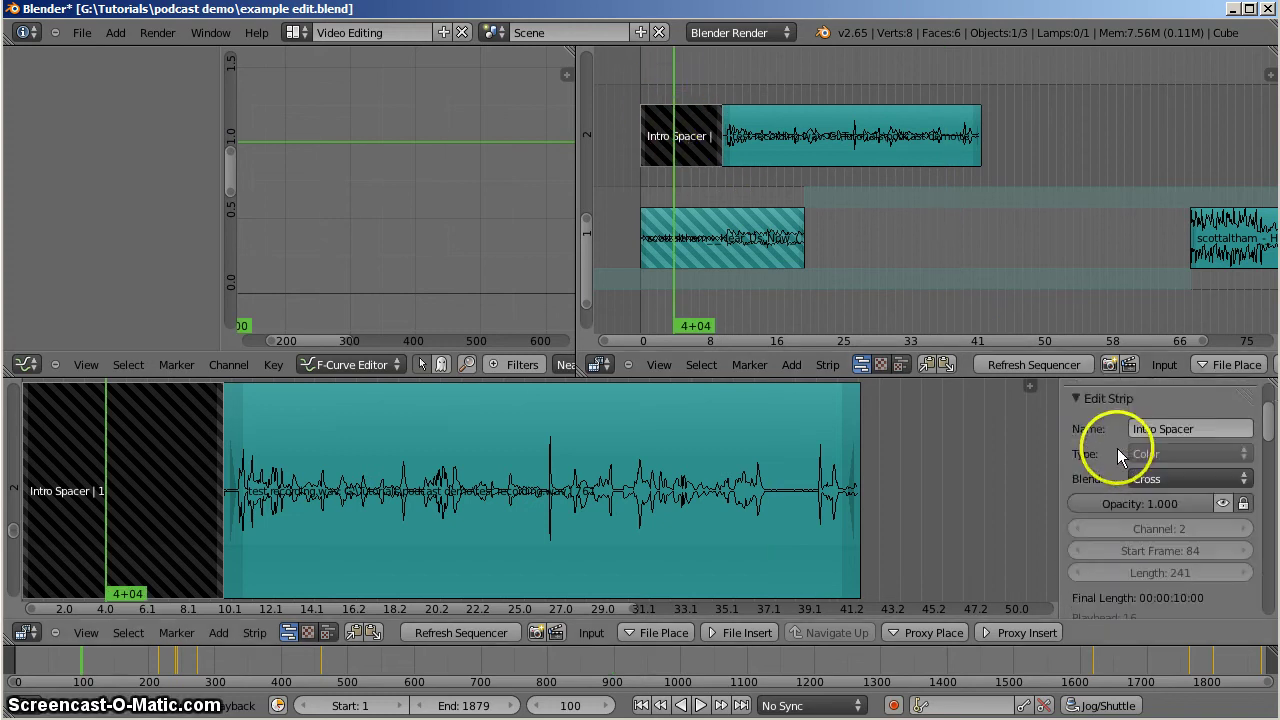
click(1244, 504)
click(1244, 504)
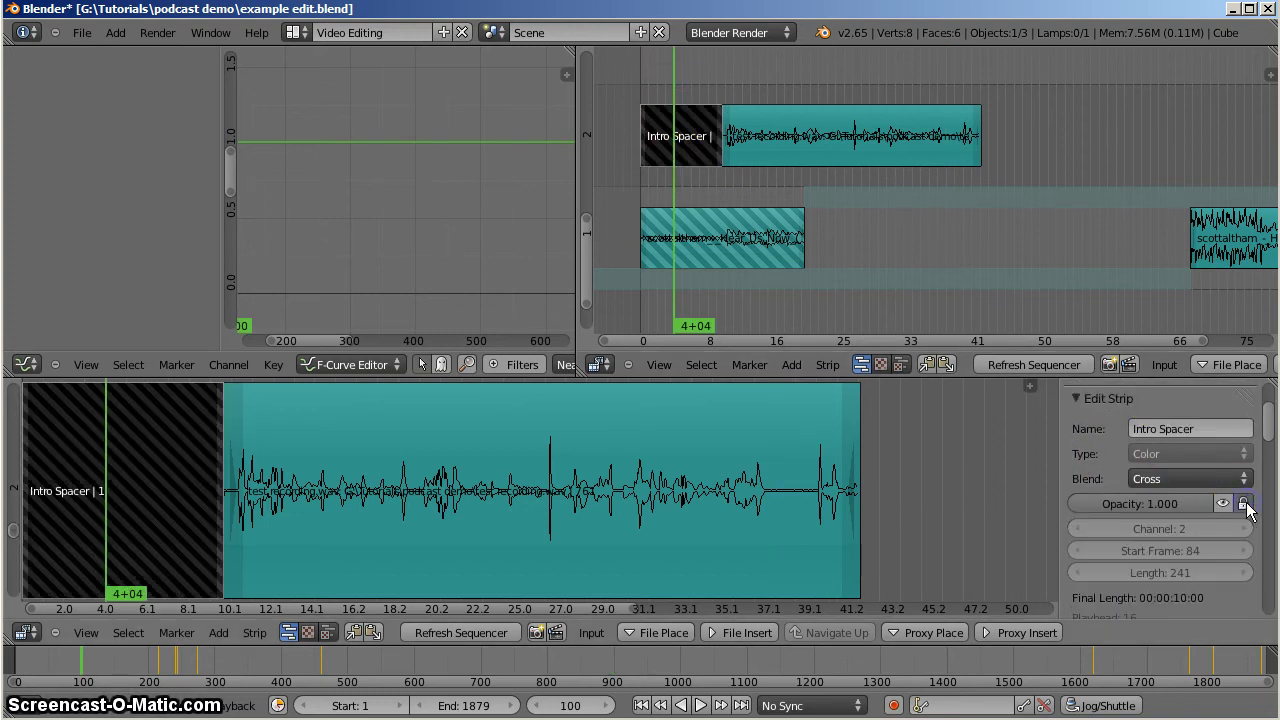
right_click(720, 244)
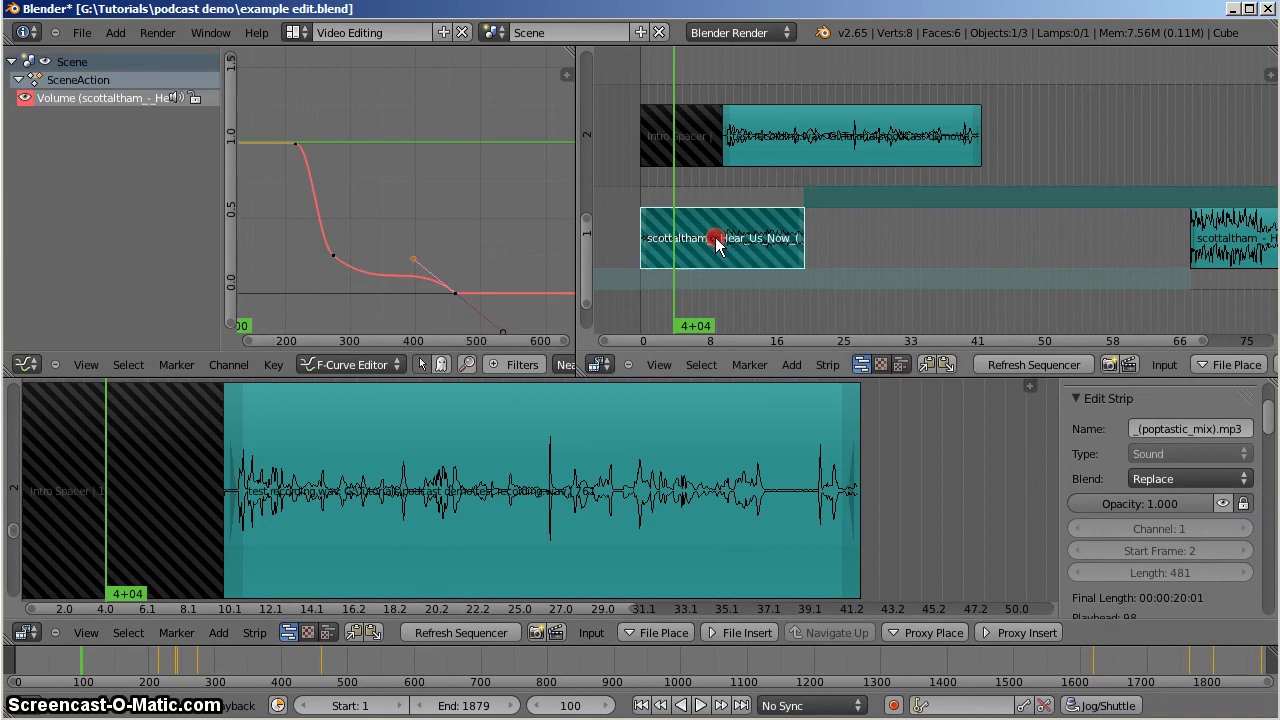
click(1243, 504)
click(1236, 505)
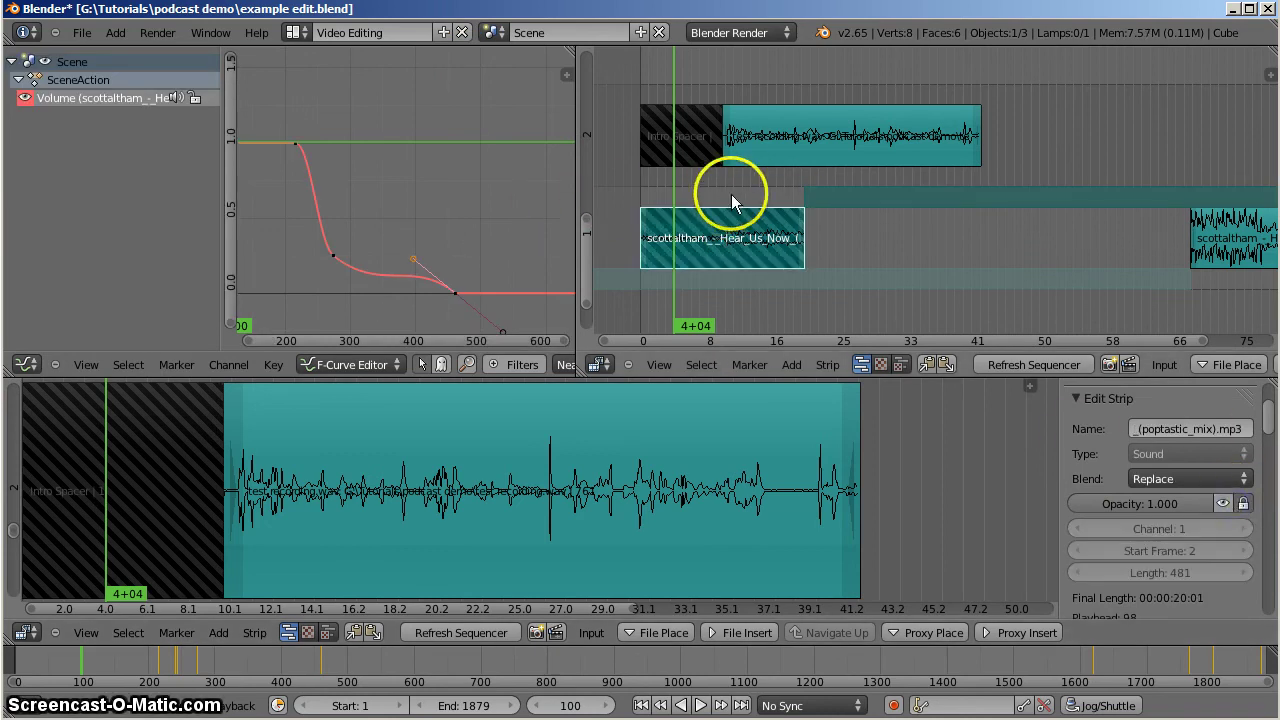
Slide the outro music strip left to start near 47 s, leaving it unlocked.
click(706, 177)
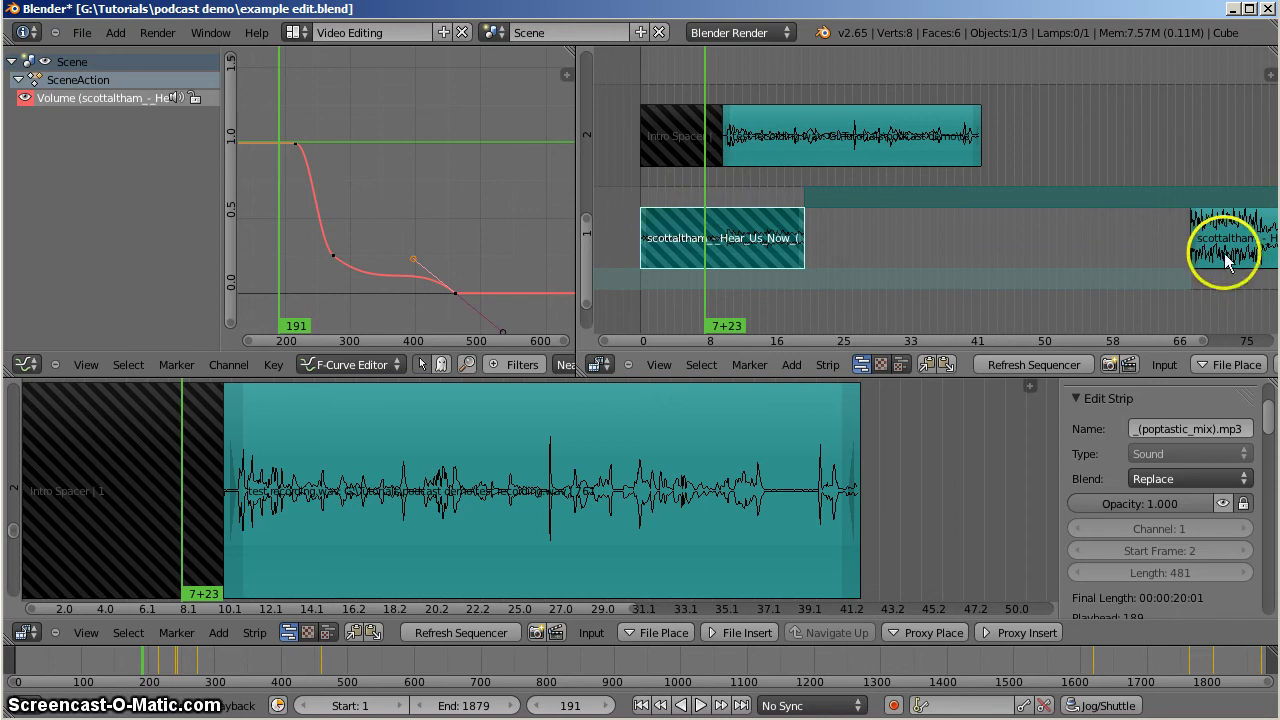
right_drag(1227, 258, 1034, 240)
click(1031, 191)
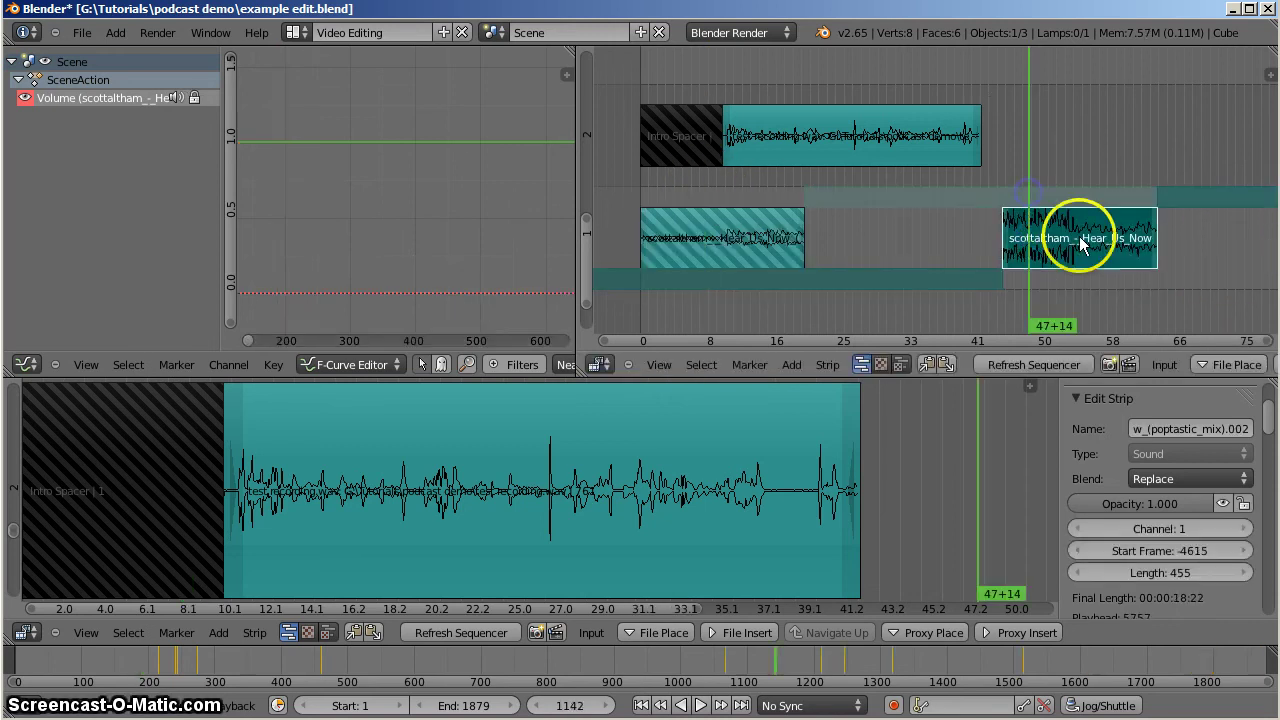
click(1243, 503)
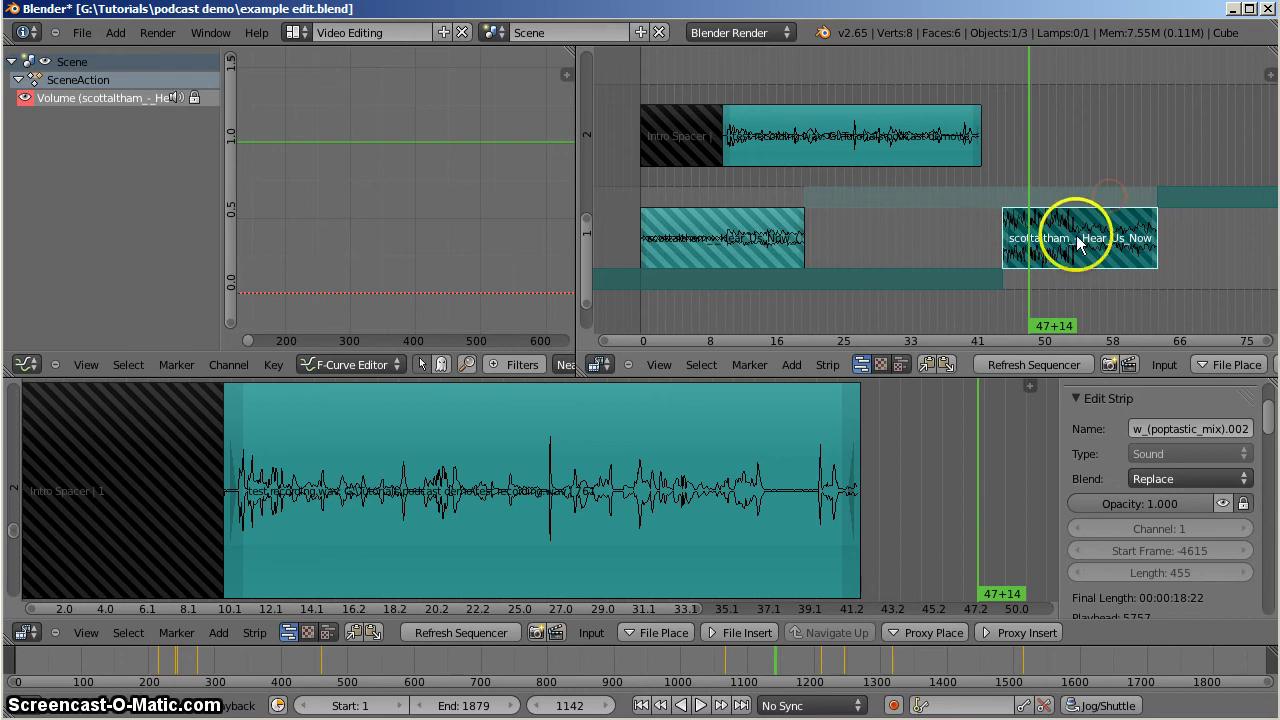
right_click(1043, 302)
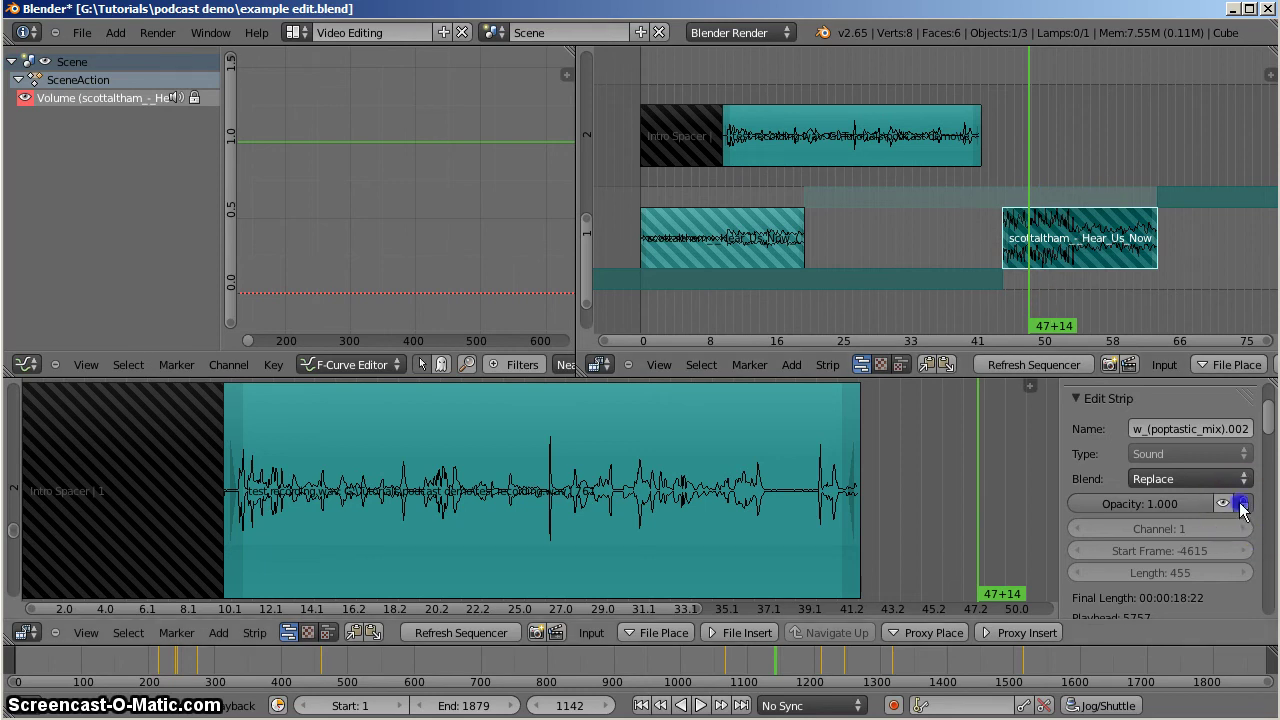
click(1241, 505)
right_click(1091, 264)
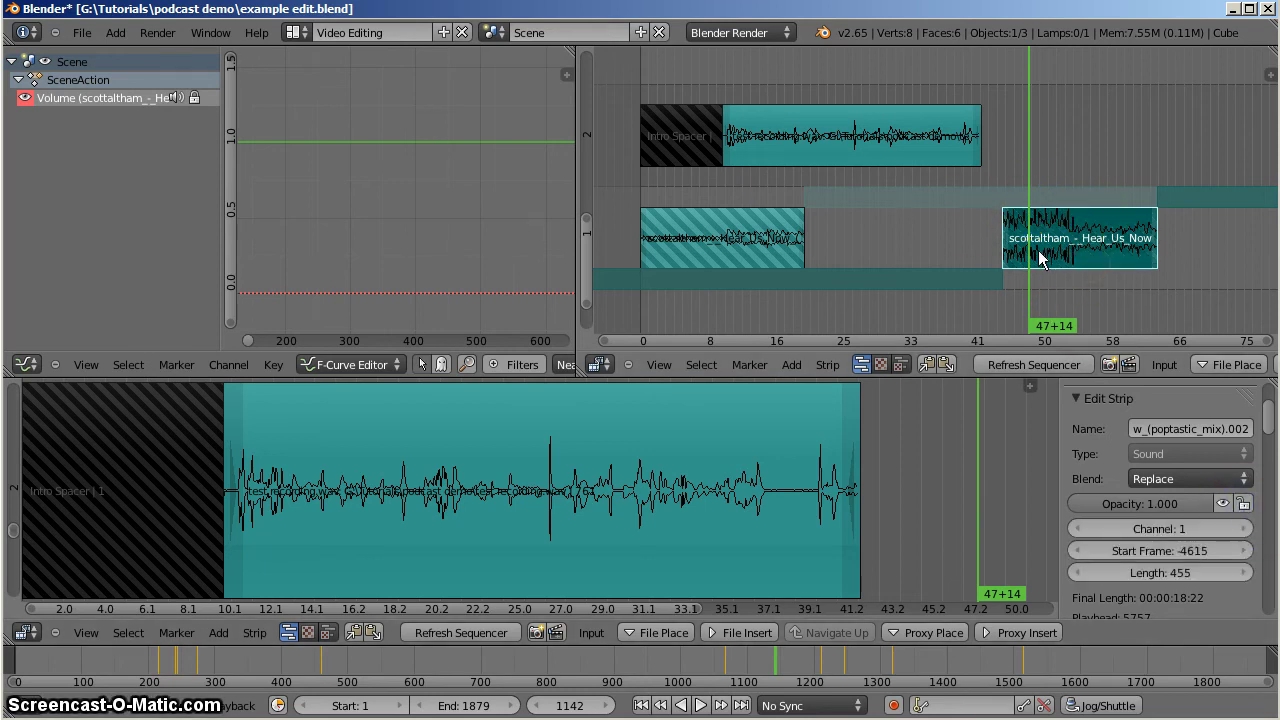
click(402, 167)
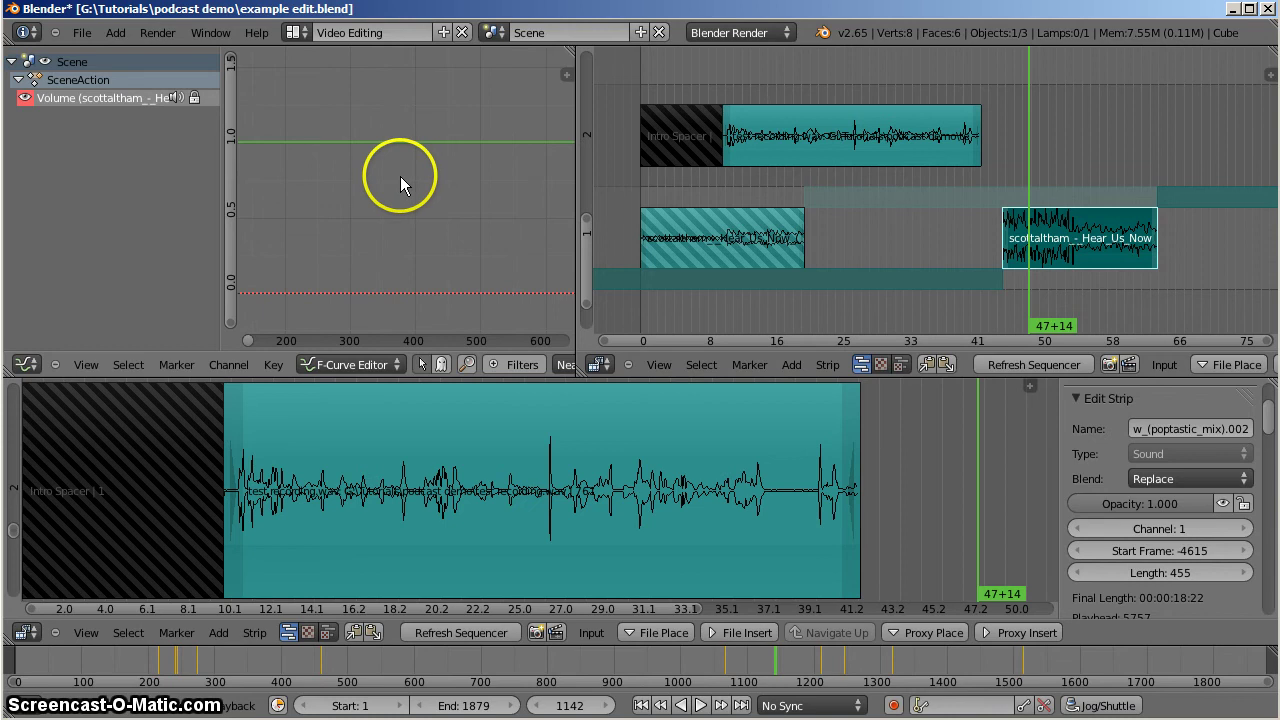
Frame the outro's whole volume curve and play from frame 1058 through the fade-out to 1524.
key(Home)
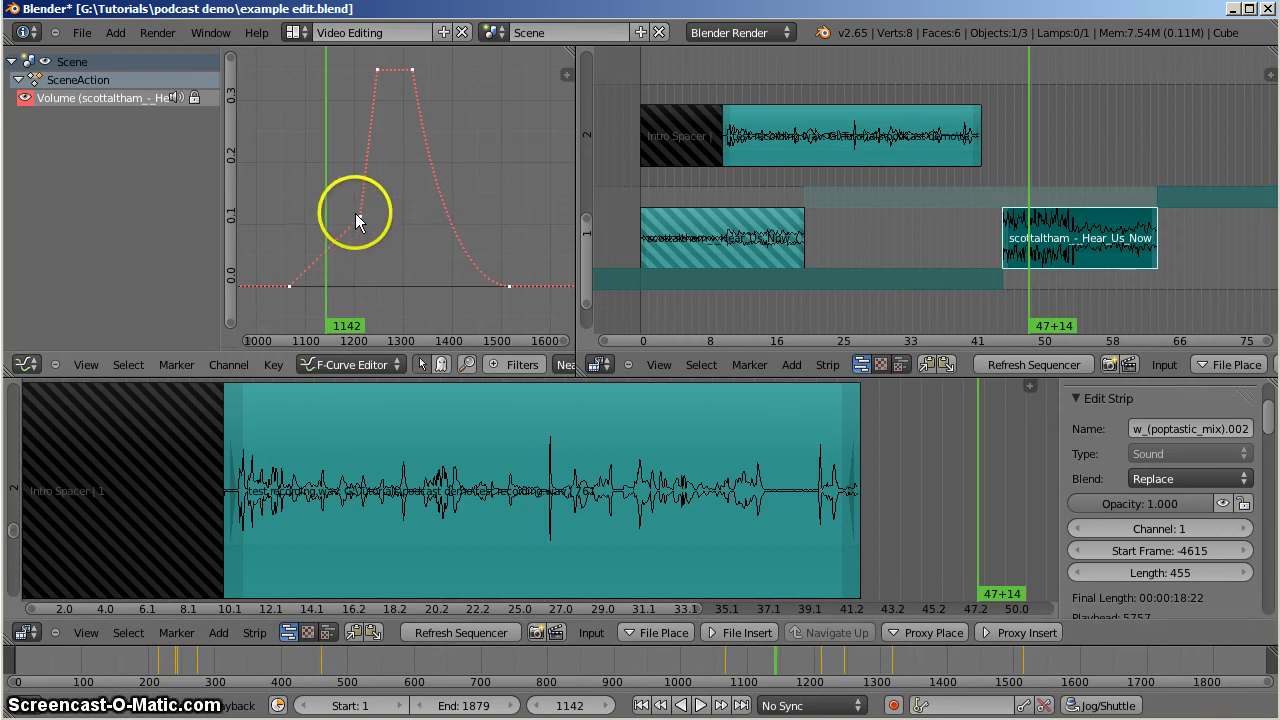
drag(337, 211, 288, 262)
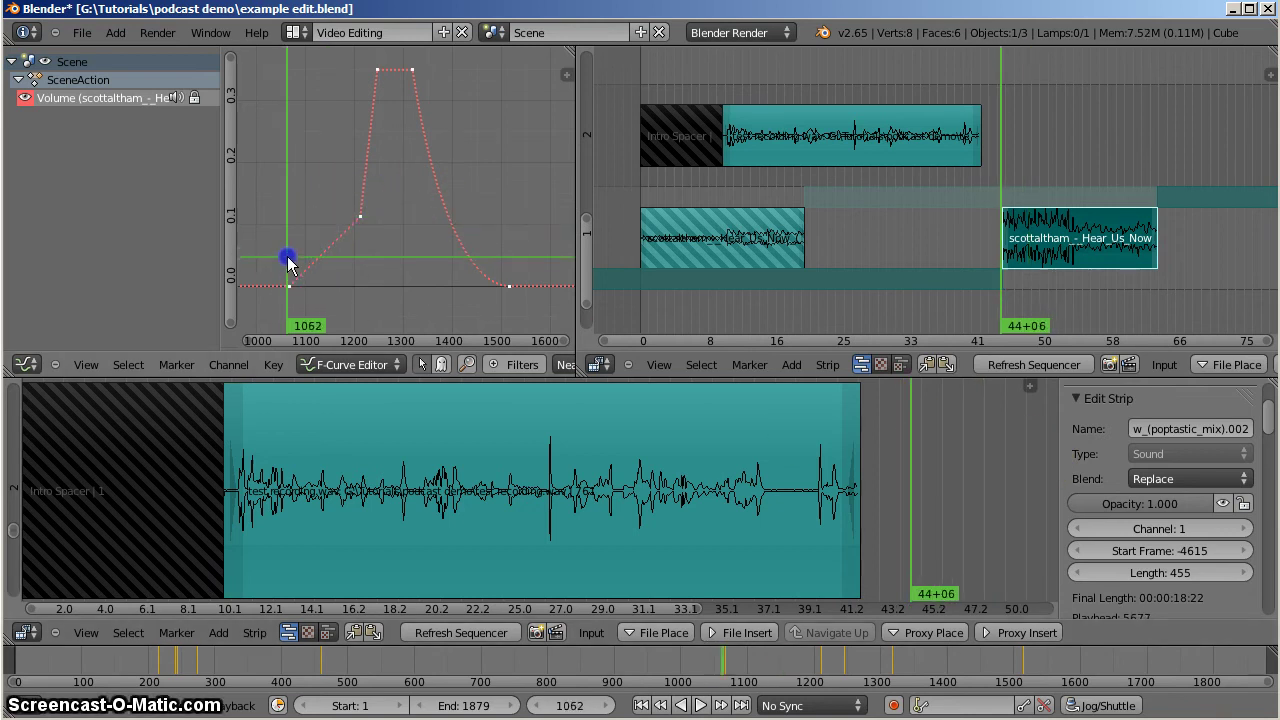
key(alt+a)
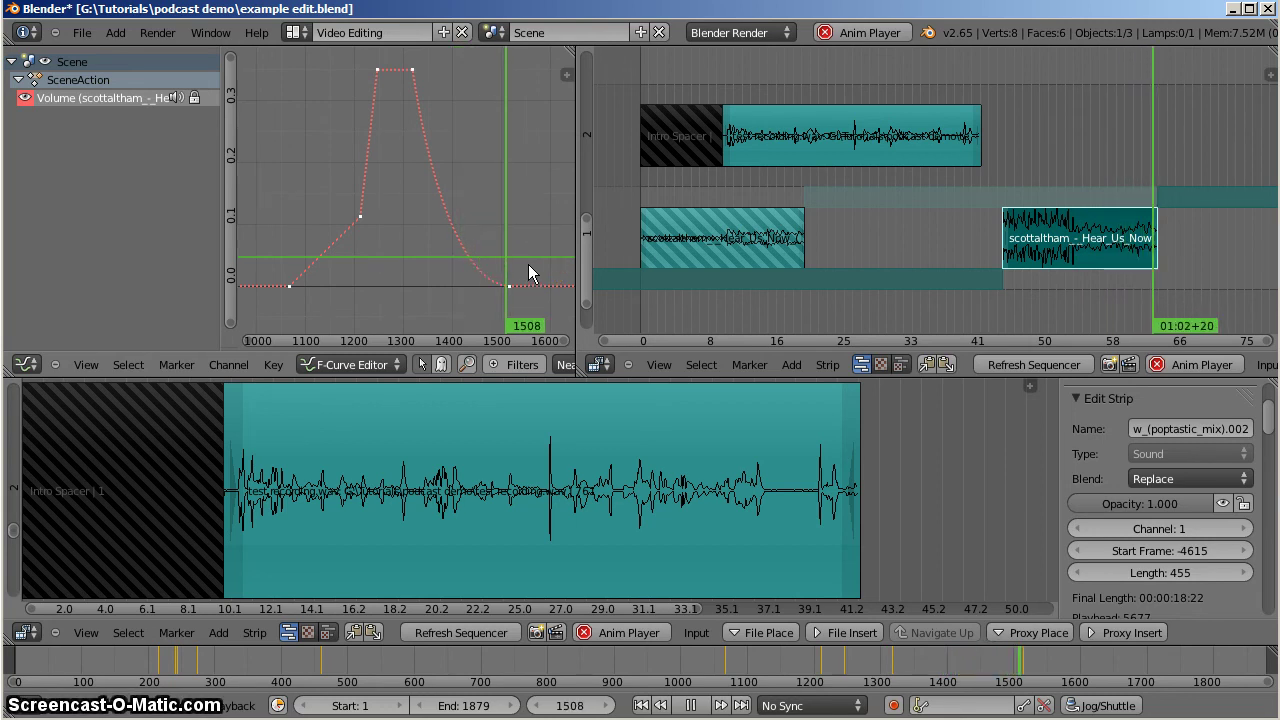
key(alt+a)
Select the outro music strip and slide it slightly later, confirming the new position.
right_click(1043, 149)
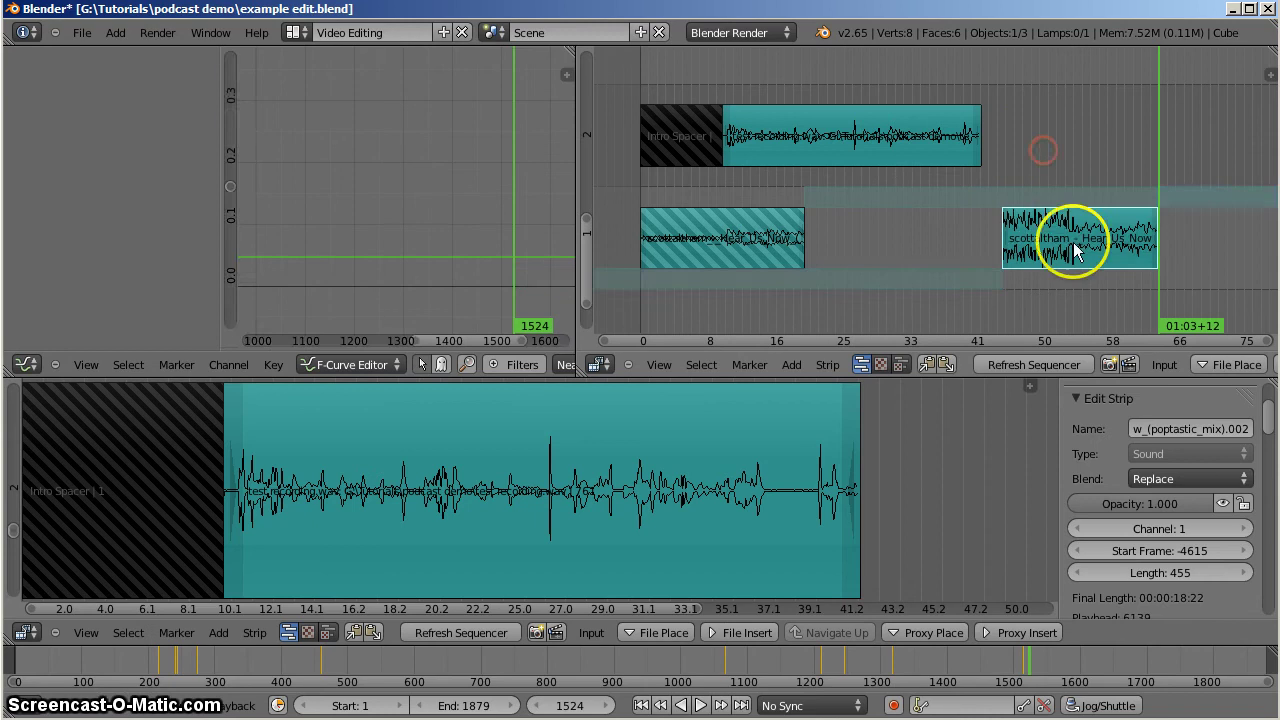
right_drag(1080, 236, 1108, 229)
click(1071, 156)
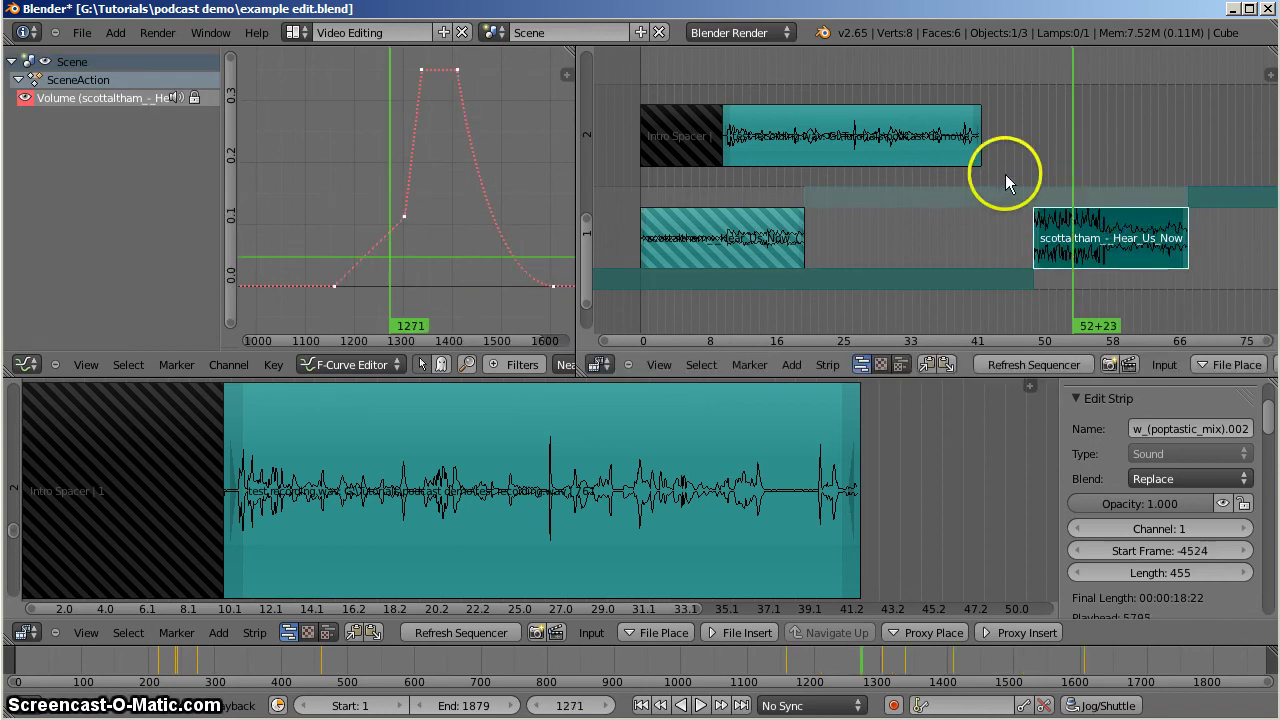
scroll(1010, 172, down, 5)
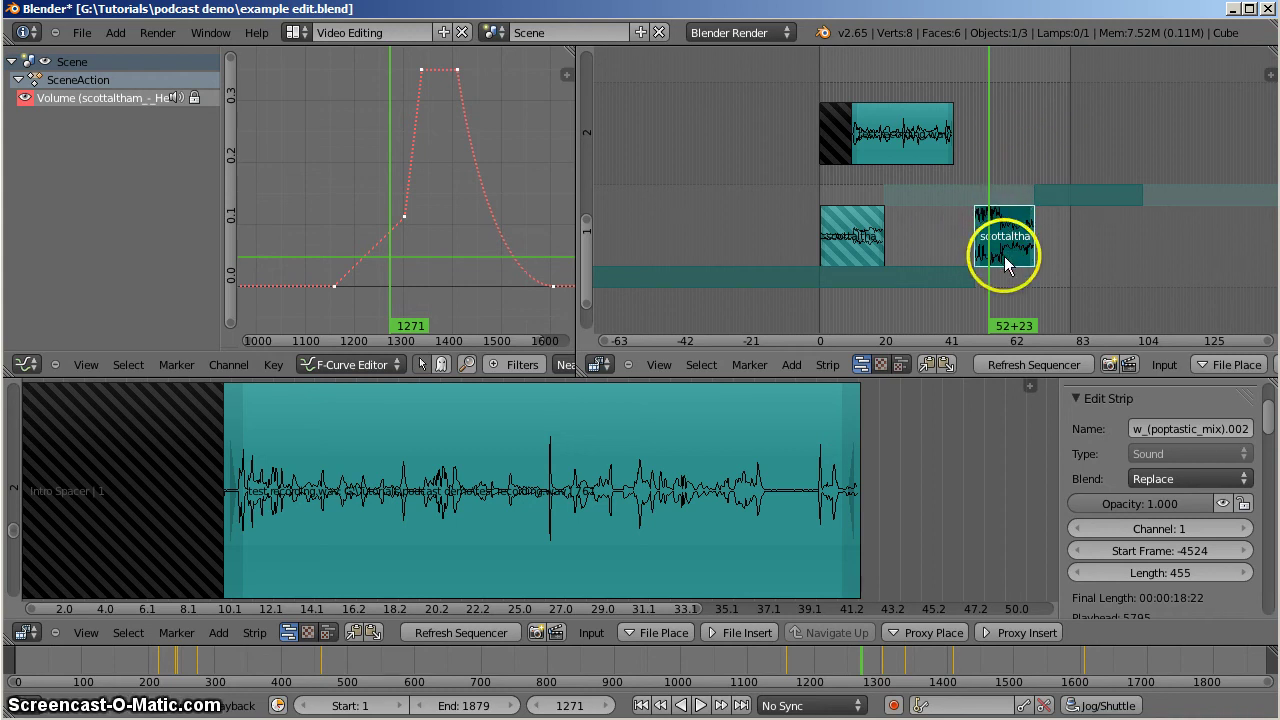
Scrub back to 21+02 and slide the outro strip further right, to around 57 s.
drag(953, 182, 889, 166)
scroll(894, 164, up, 5)
scroll(968, 145, down, 3)
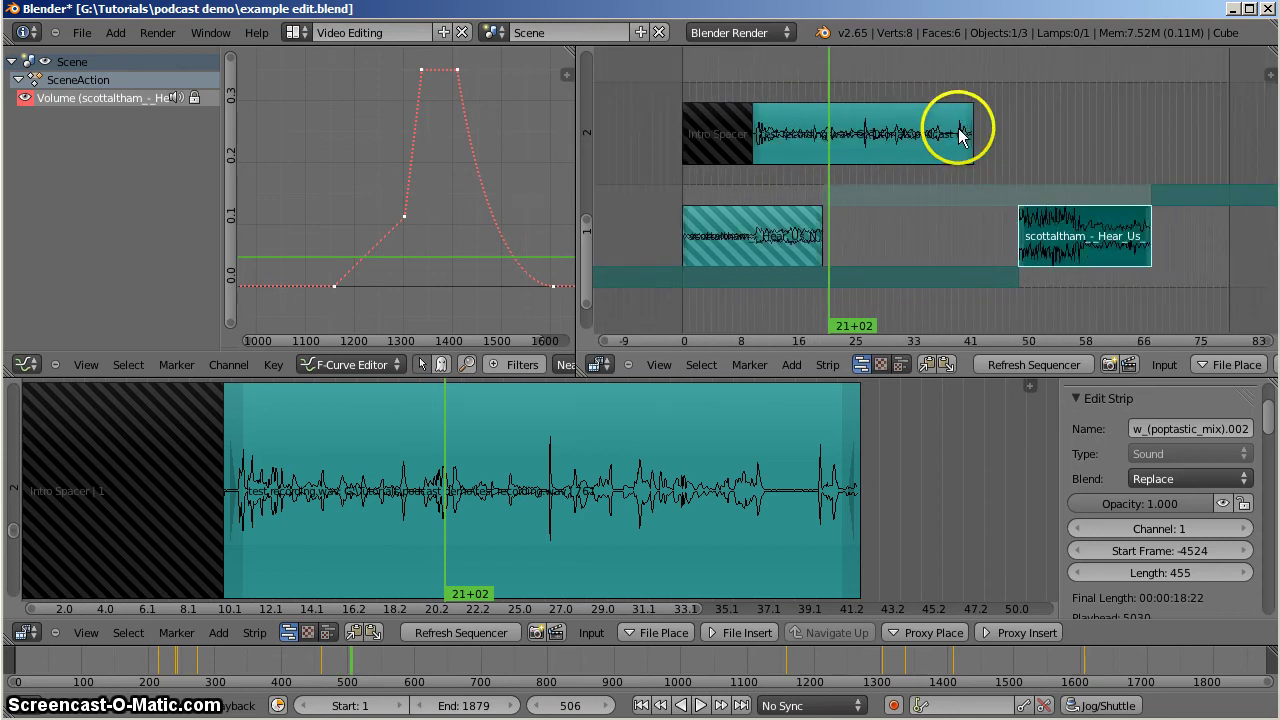
scroll(898, 175, down, 2)
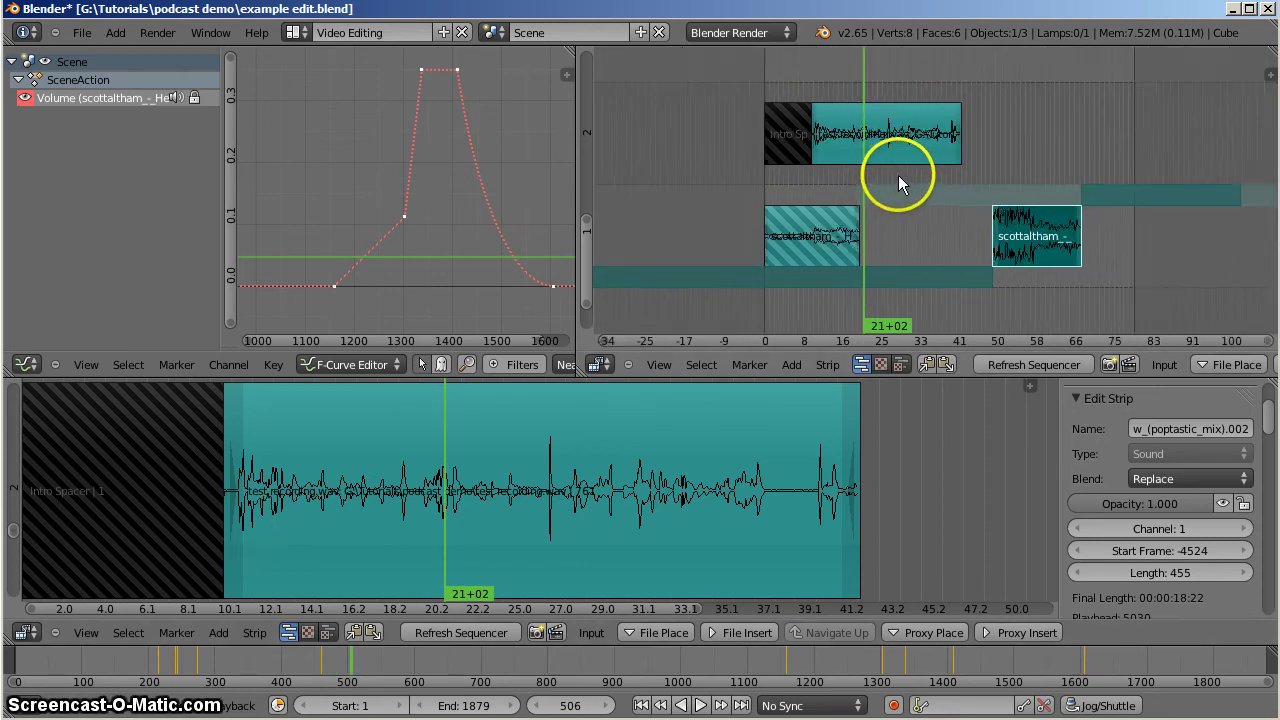
scroll(937, 183, up, 2)
scroll(936, 180, up, 1)
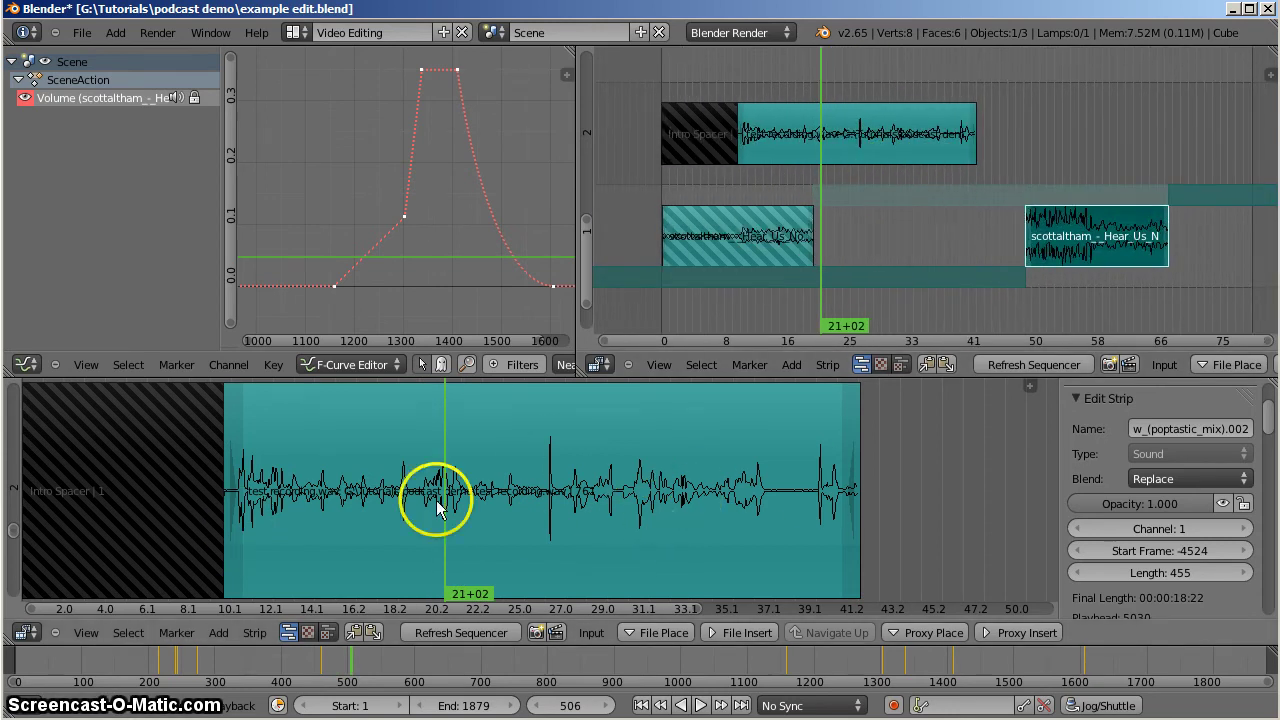
ctrl+middle_drag(597, 507, 594, 455)
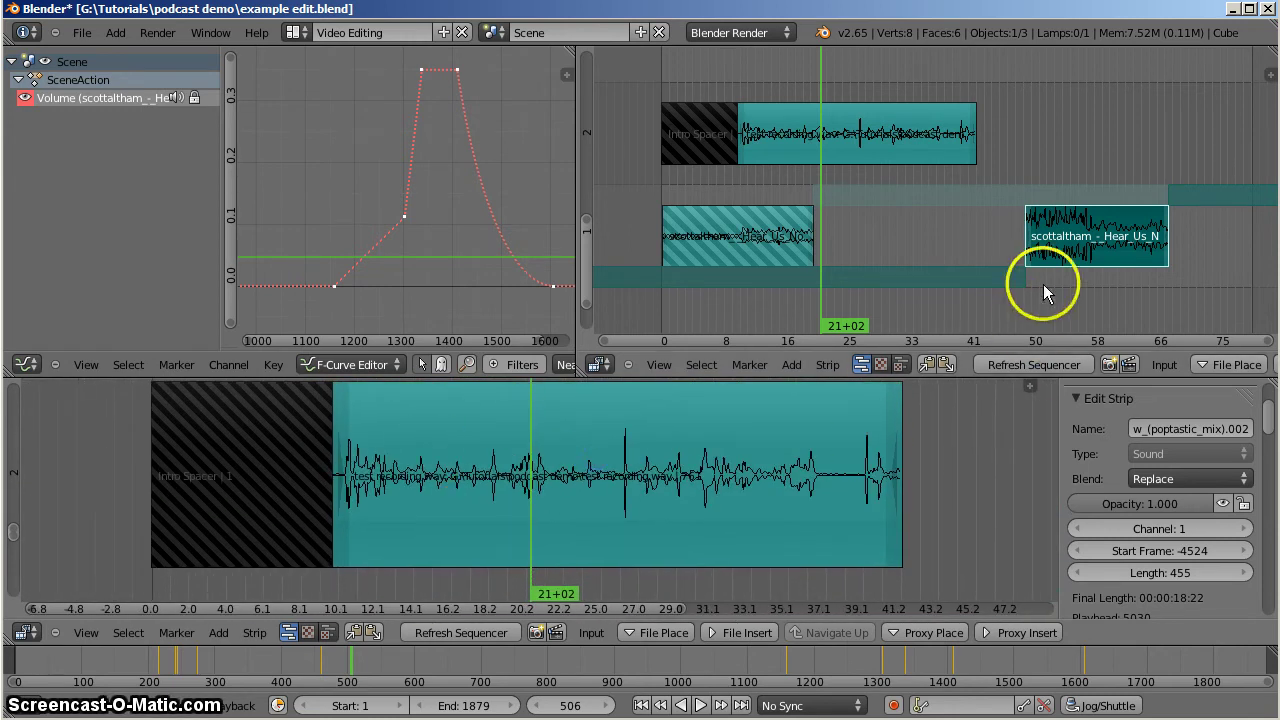
right_drag(1043, 280, 1145, 230)
right_click(560, 443)
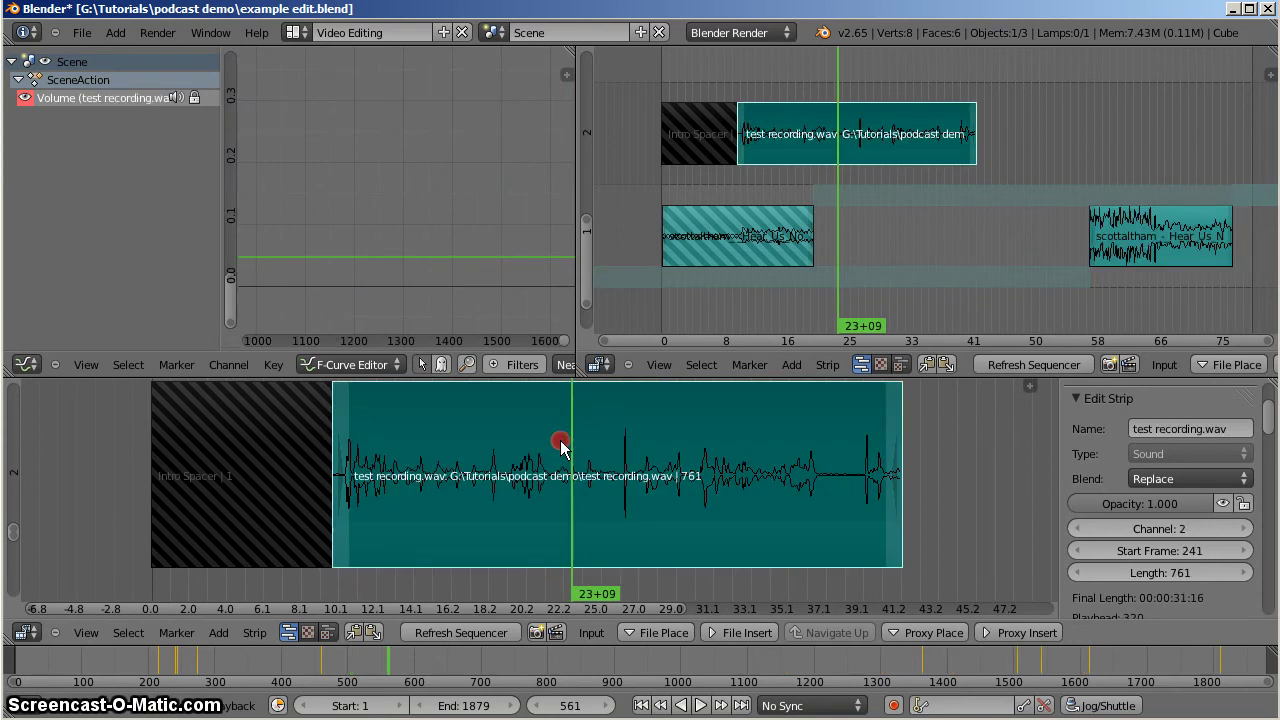
click(390, 450)
drag(390, 450, 336, 438)
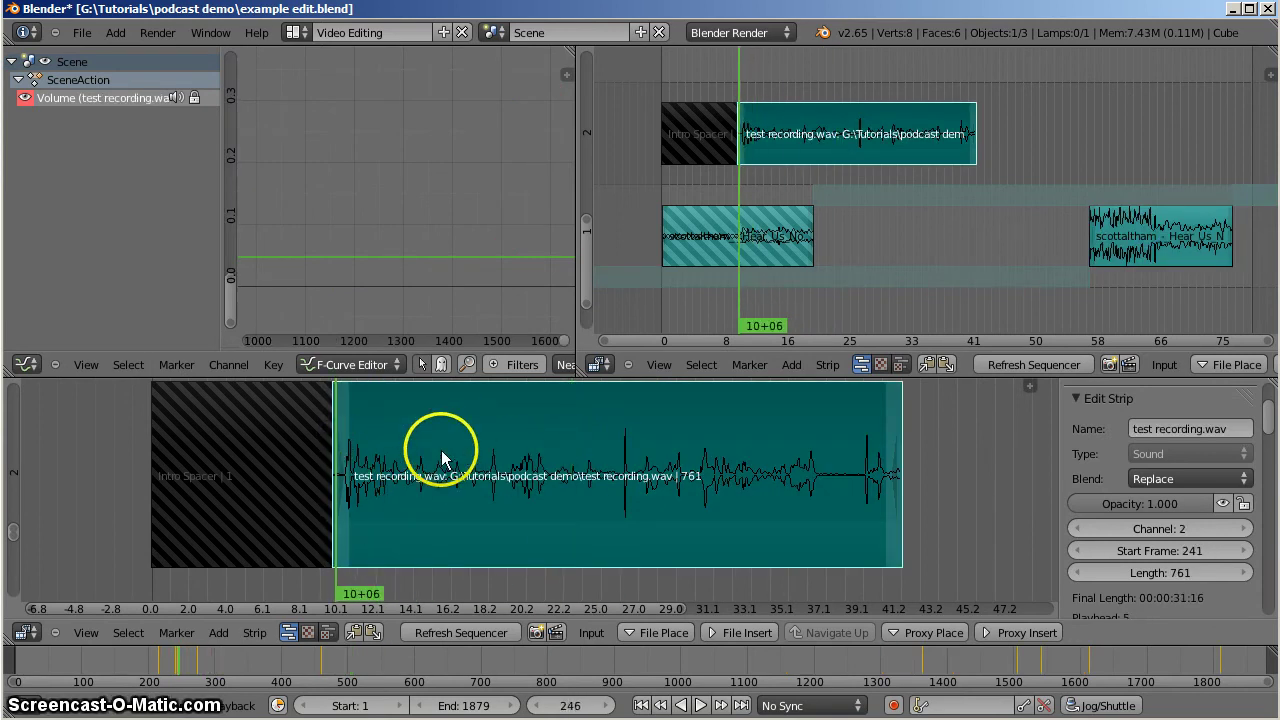
right_click(775, 230)
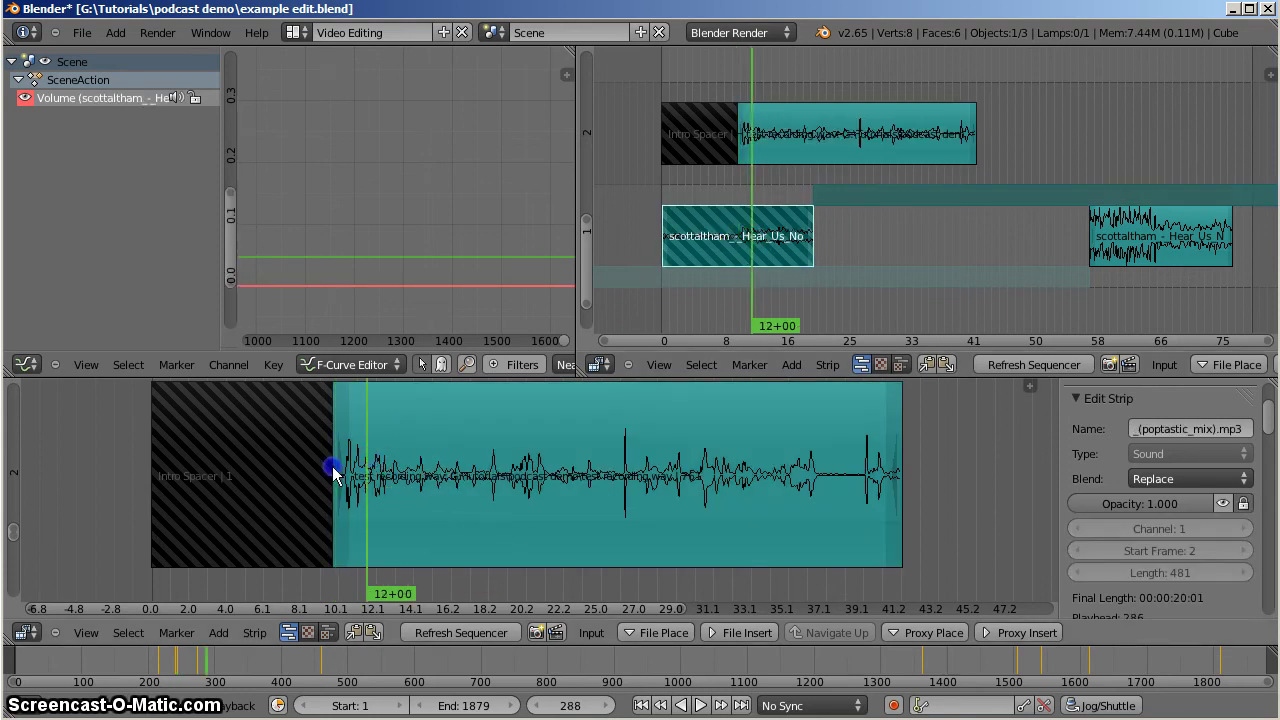
key(alt+a)
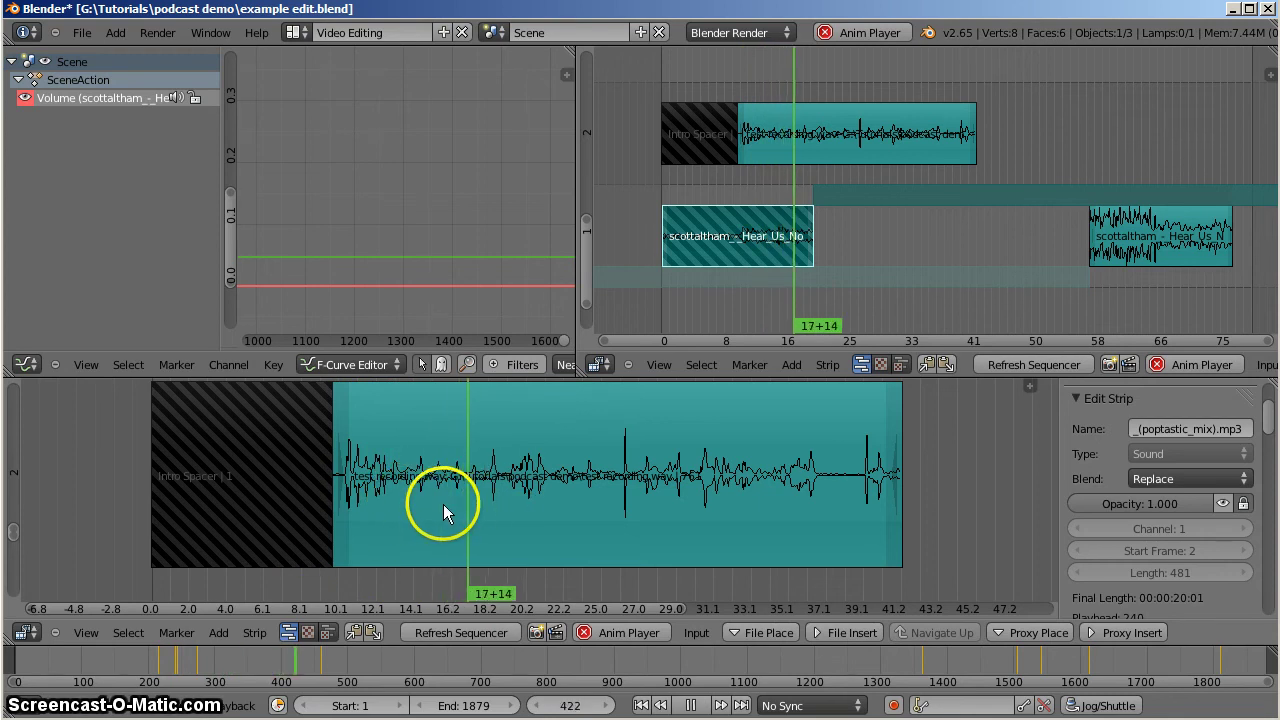
key(alt+a)
drag(422, 477, 380, 490)
middle_drag(380, 490, 486, 480)
drag(370, 455, 390, 450)
key(alt+a)
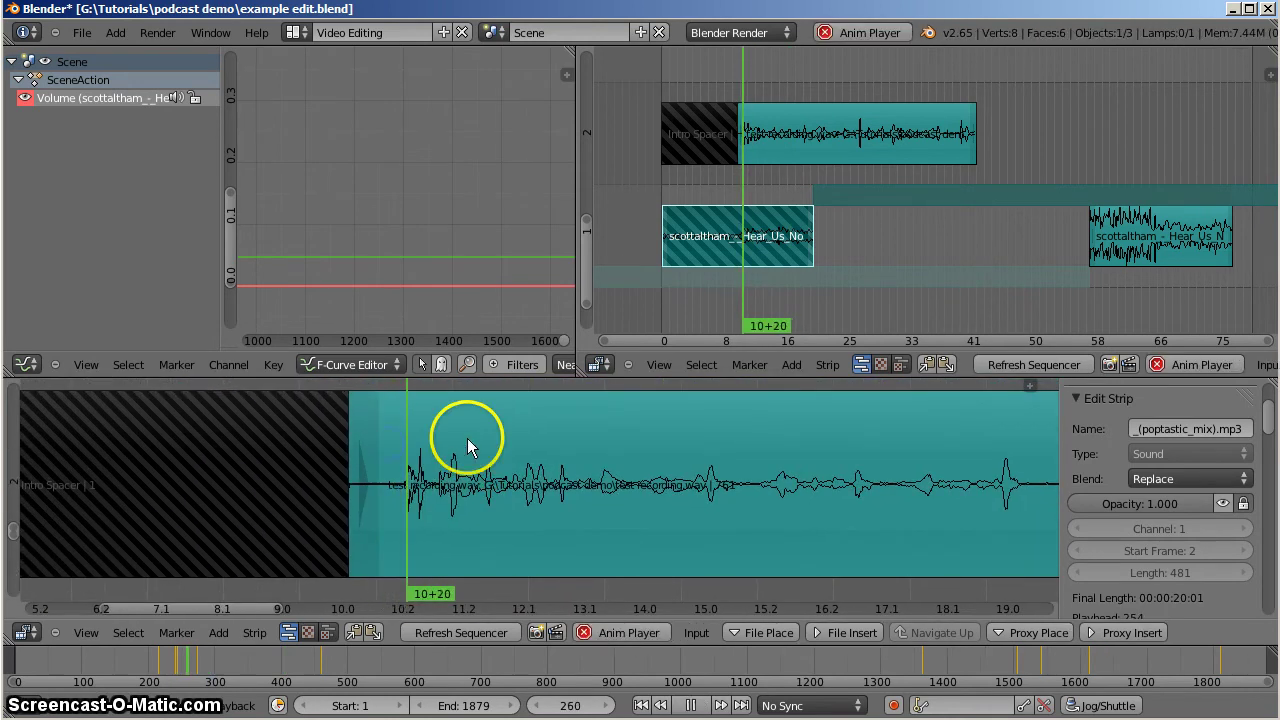
Cut test recording.wav at frame 294 and select its 53-frame opening piece.
key(alt+a)
key(alt+a)
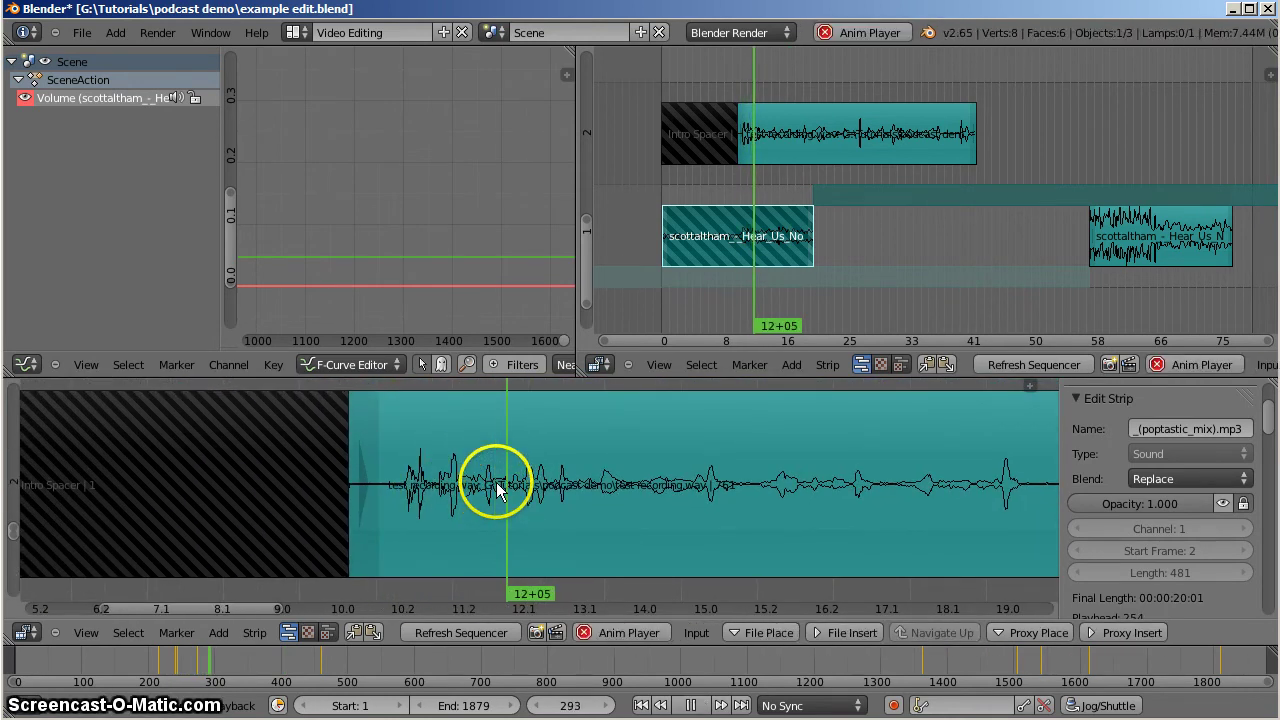
key(alt+a)
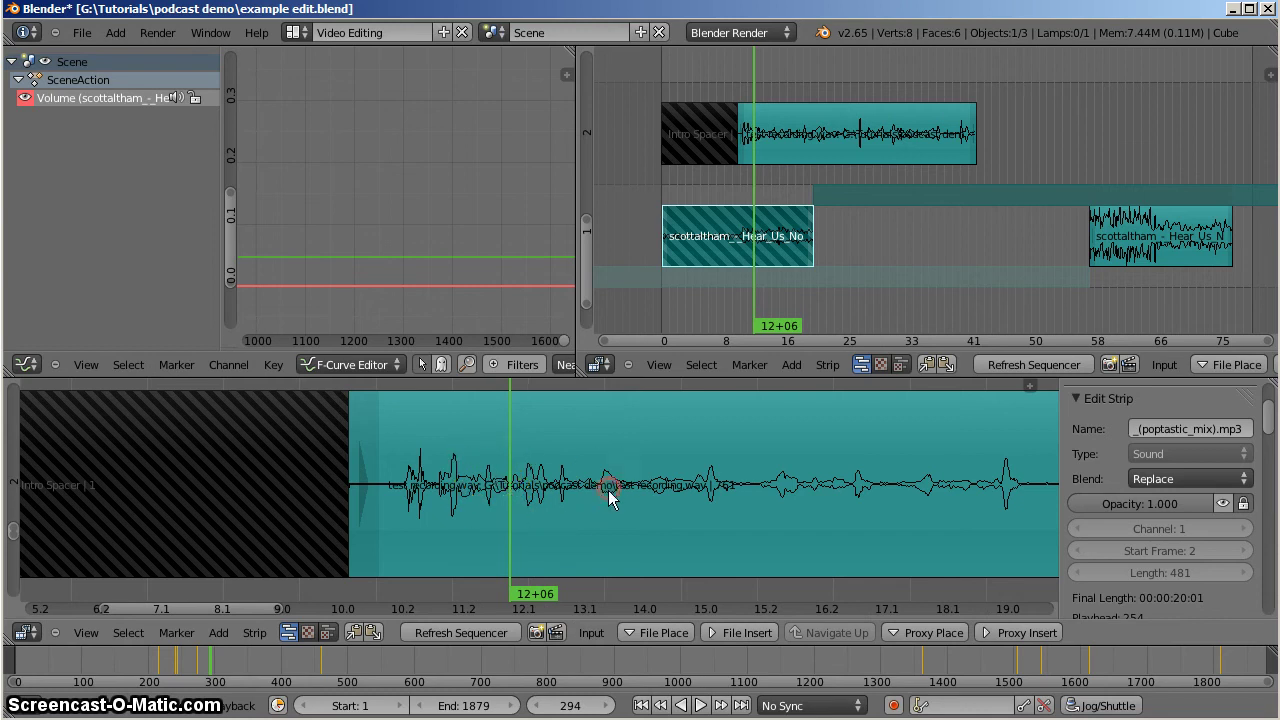
right_click(820, 478)
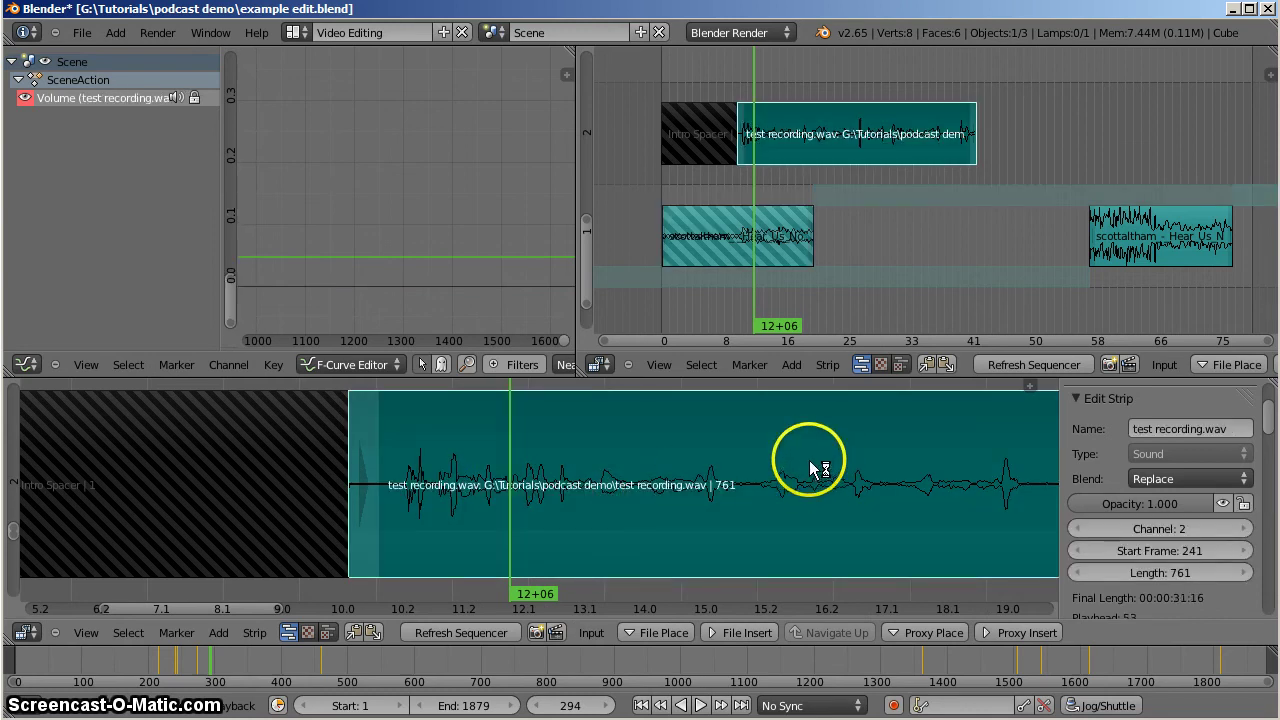
key(k)
right_click(423, 485)
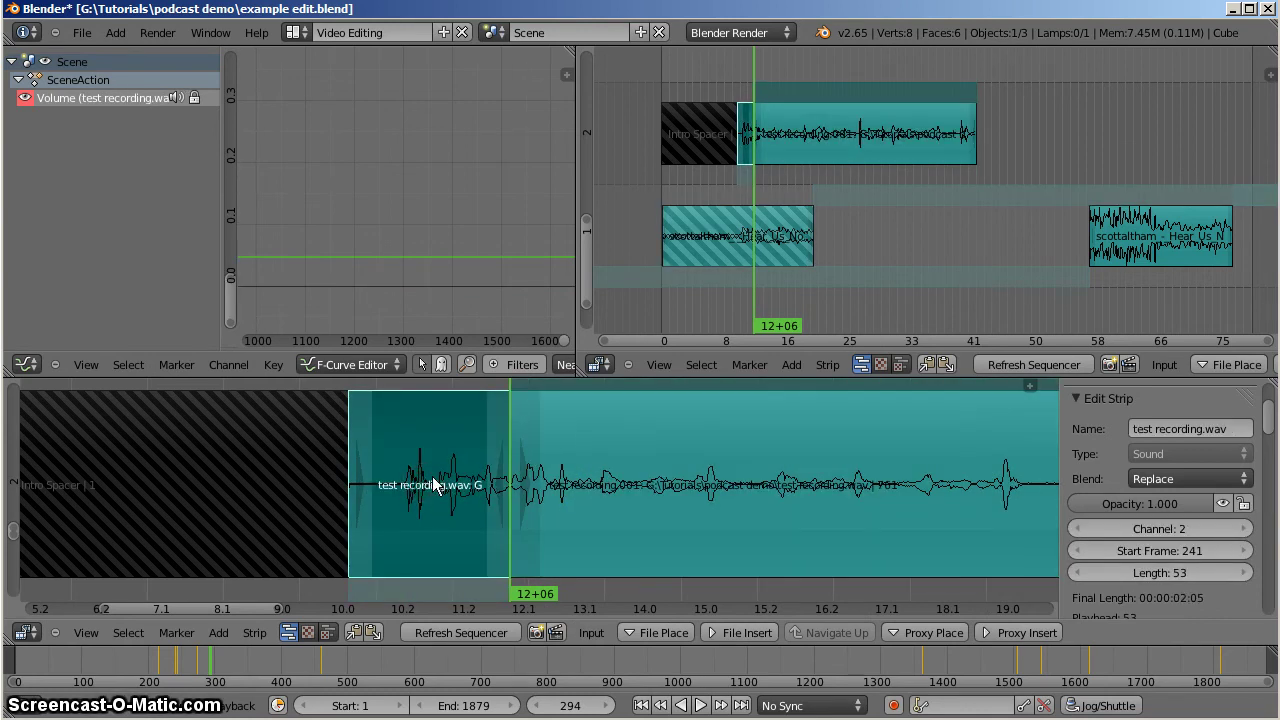
scroll(434, 479, down, 5)
right_click(508, 491)
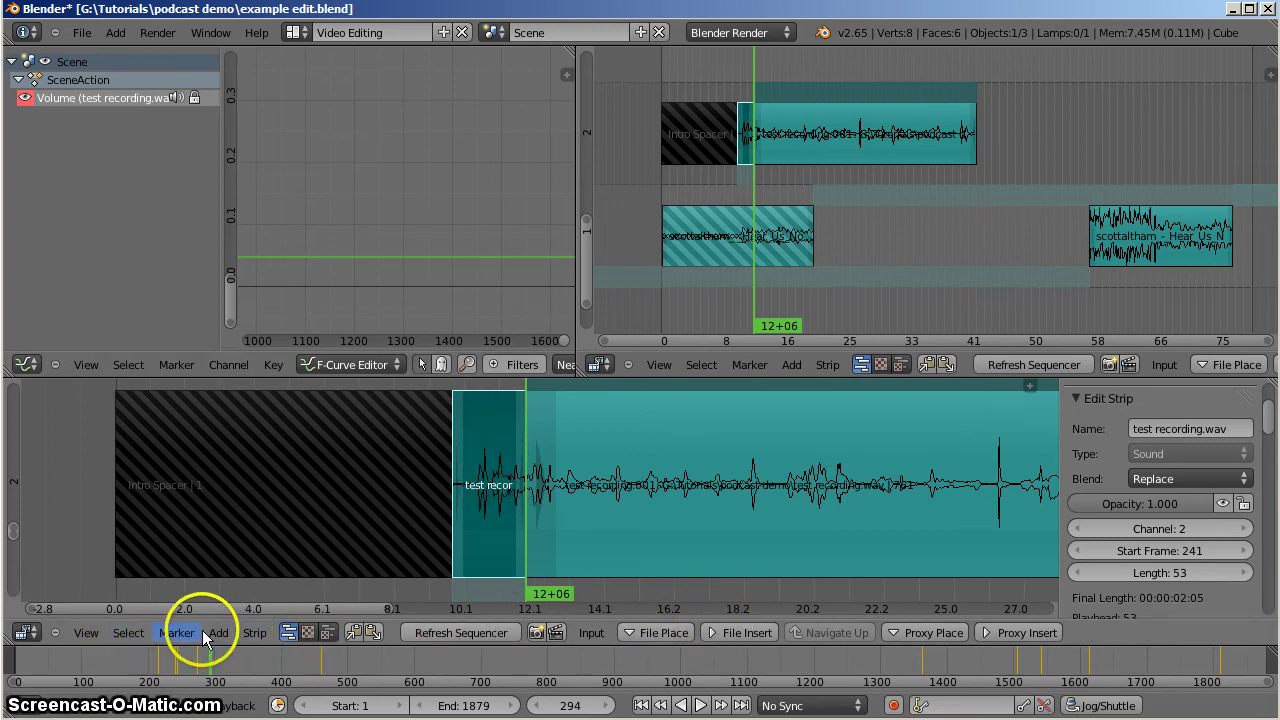
click(257, 634)
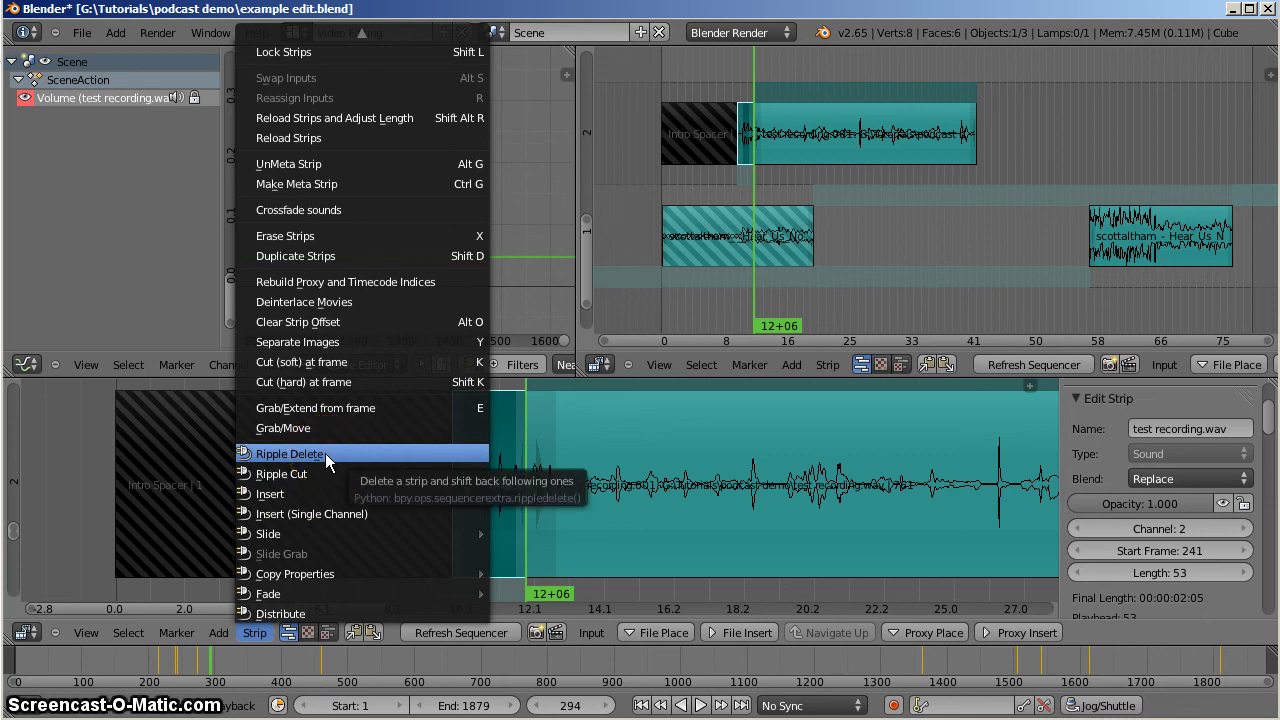
click(290, 454)
right_click(803, 126)
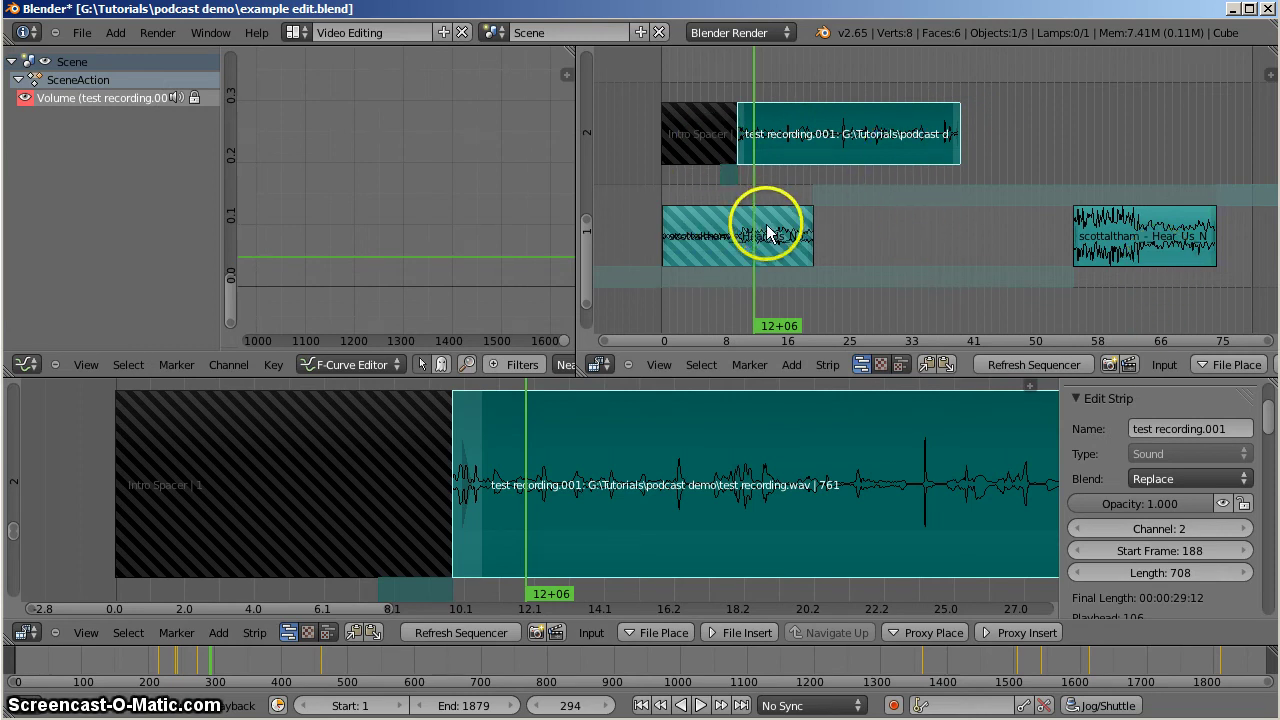
click(731, 152)
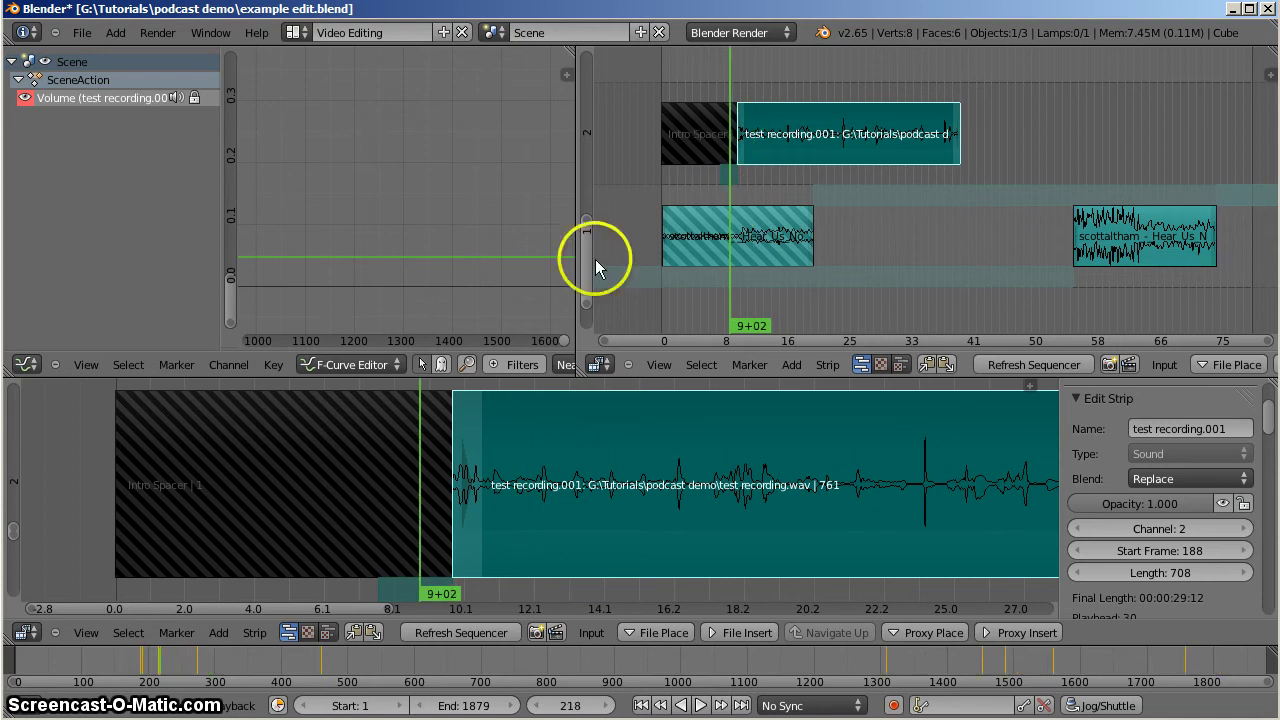
click(400, 588)
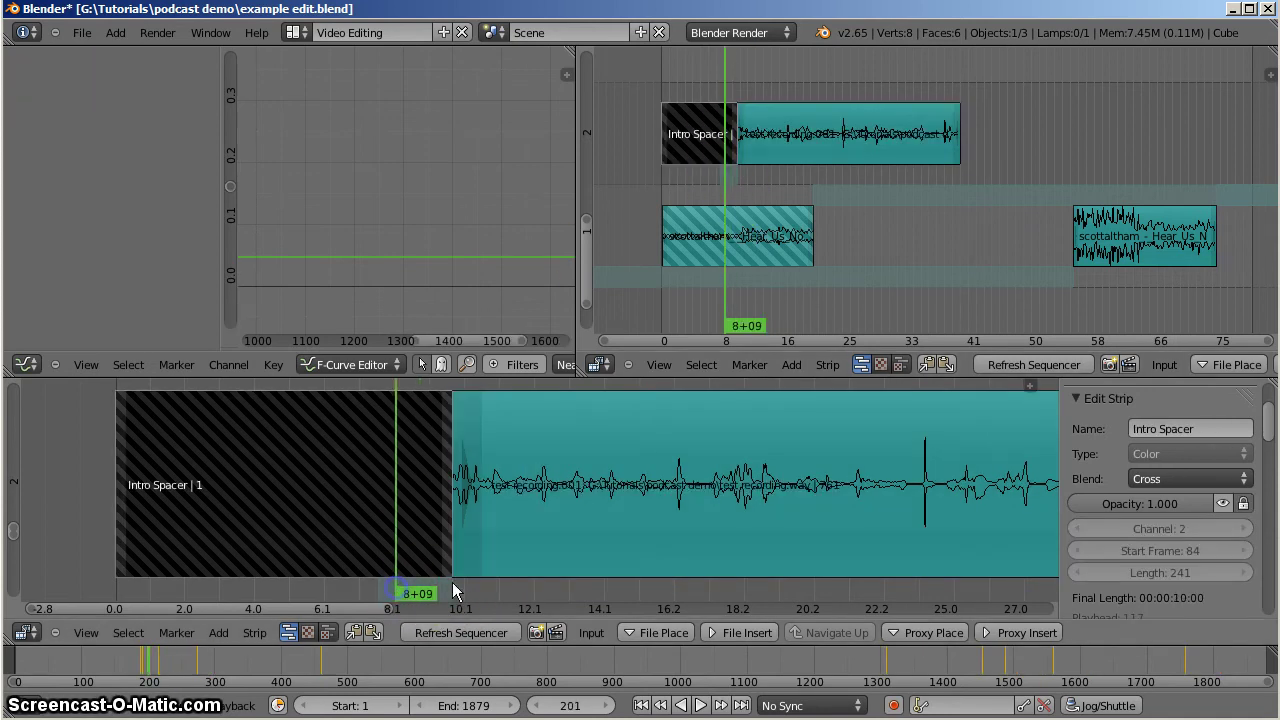
drag(435, 598, 556, 592)
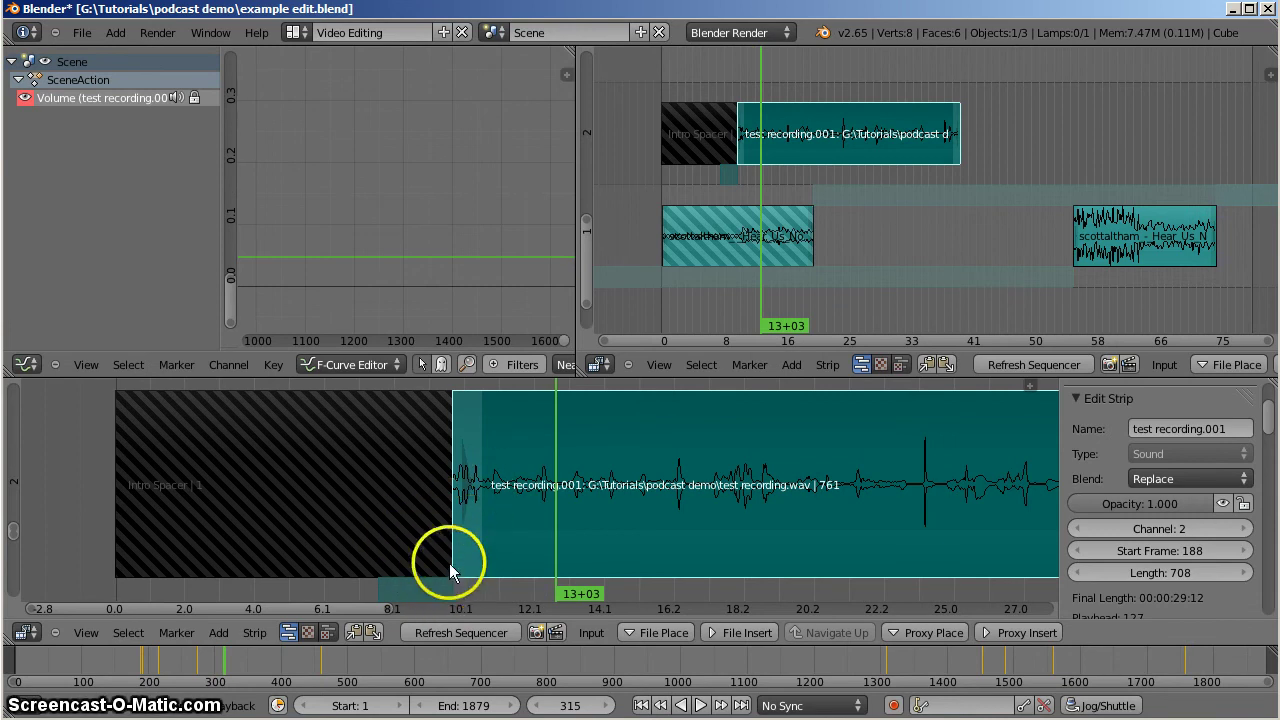
click(419, 503)
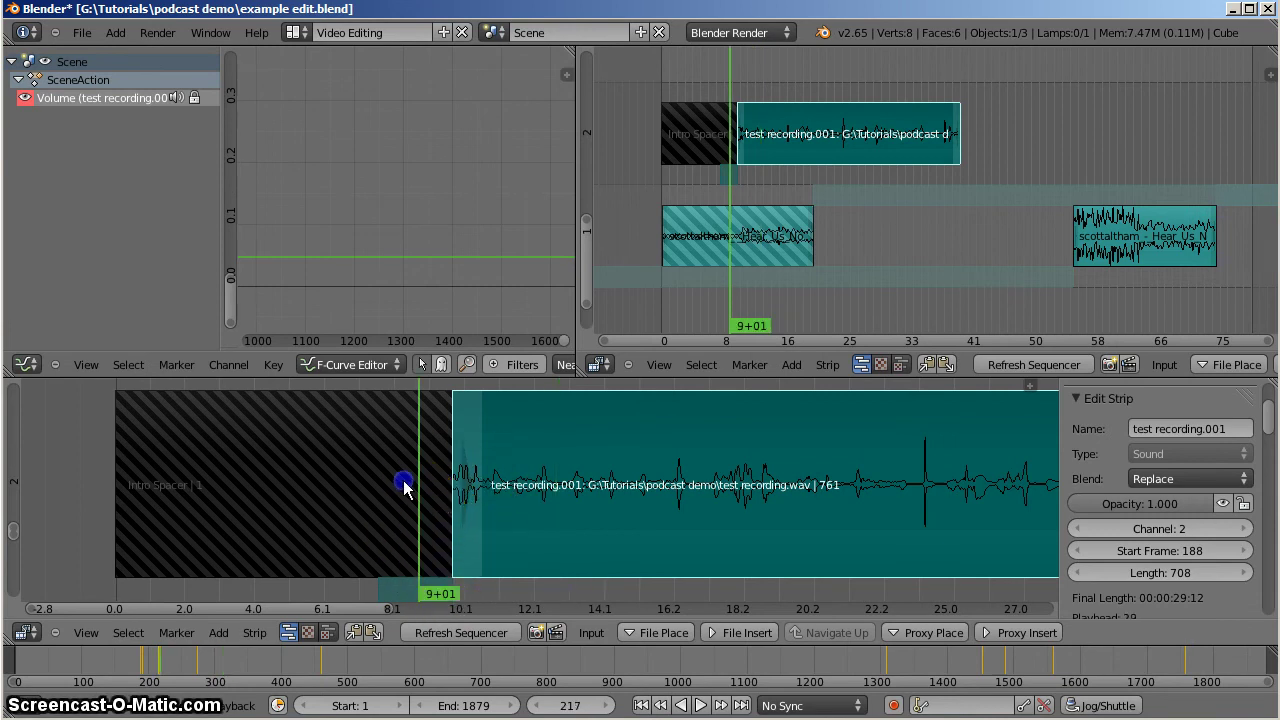
key(alt+a)
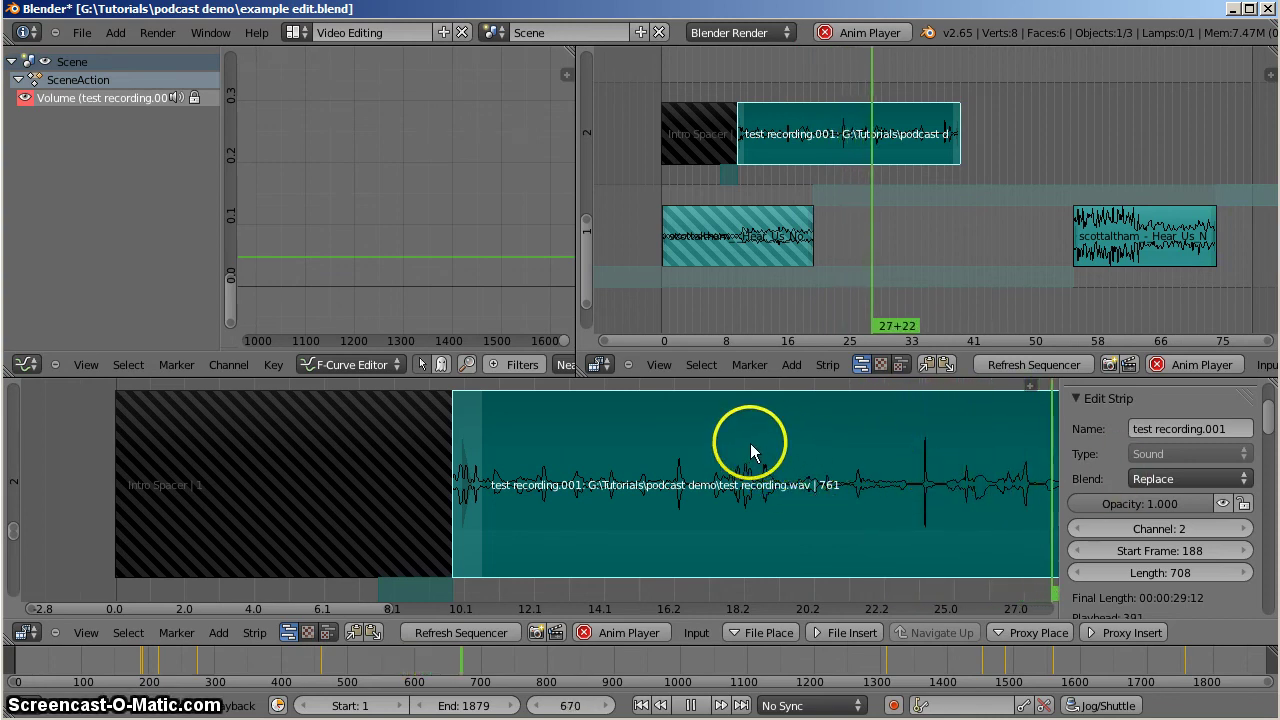
Audition the voice between 19+09 and 21+00, leaving the playhead just before the loud spike.
key(Escape)
ctrl+scroll(723, 403, right, 5)
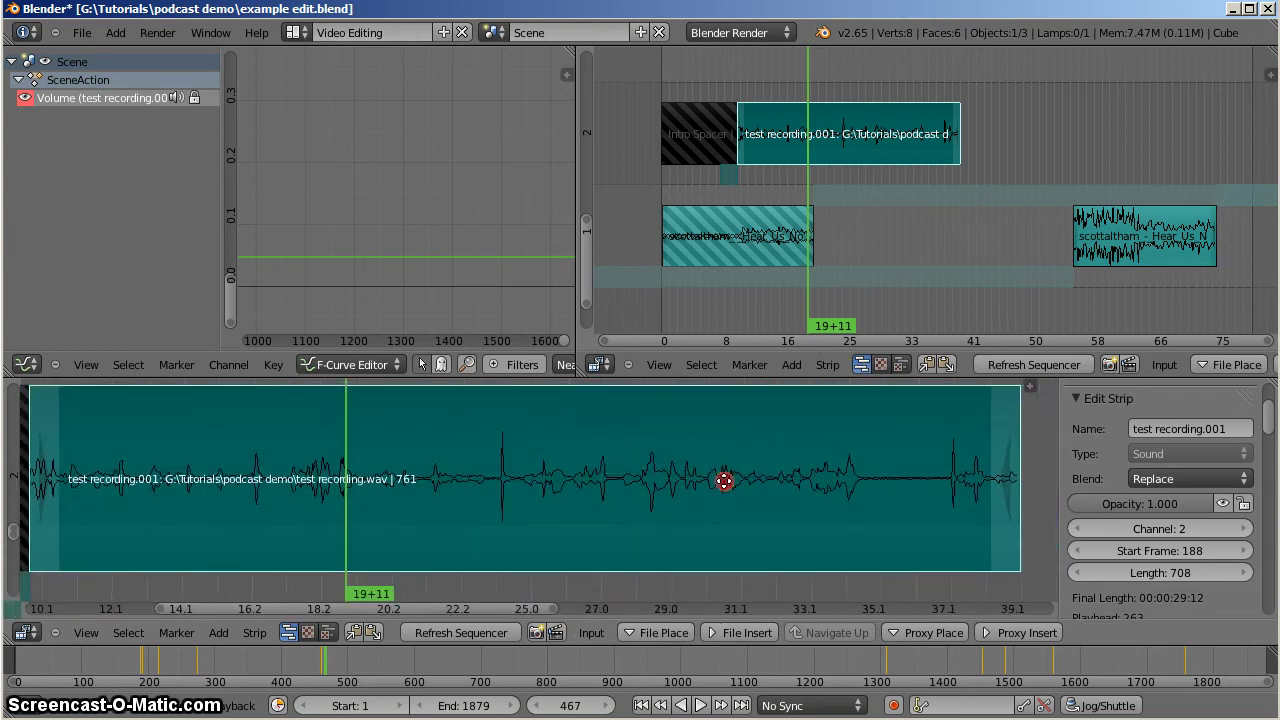
click(337, 469)
key(alt+a)
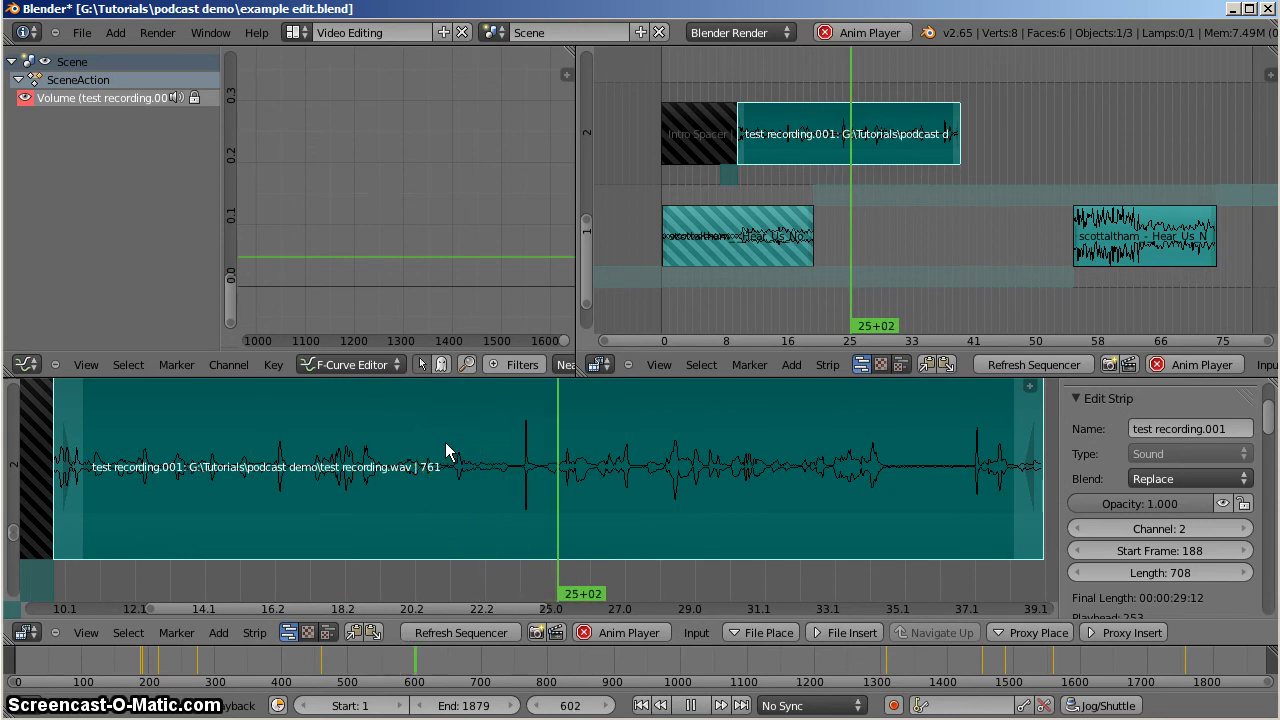
right_click(577, 449)
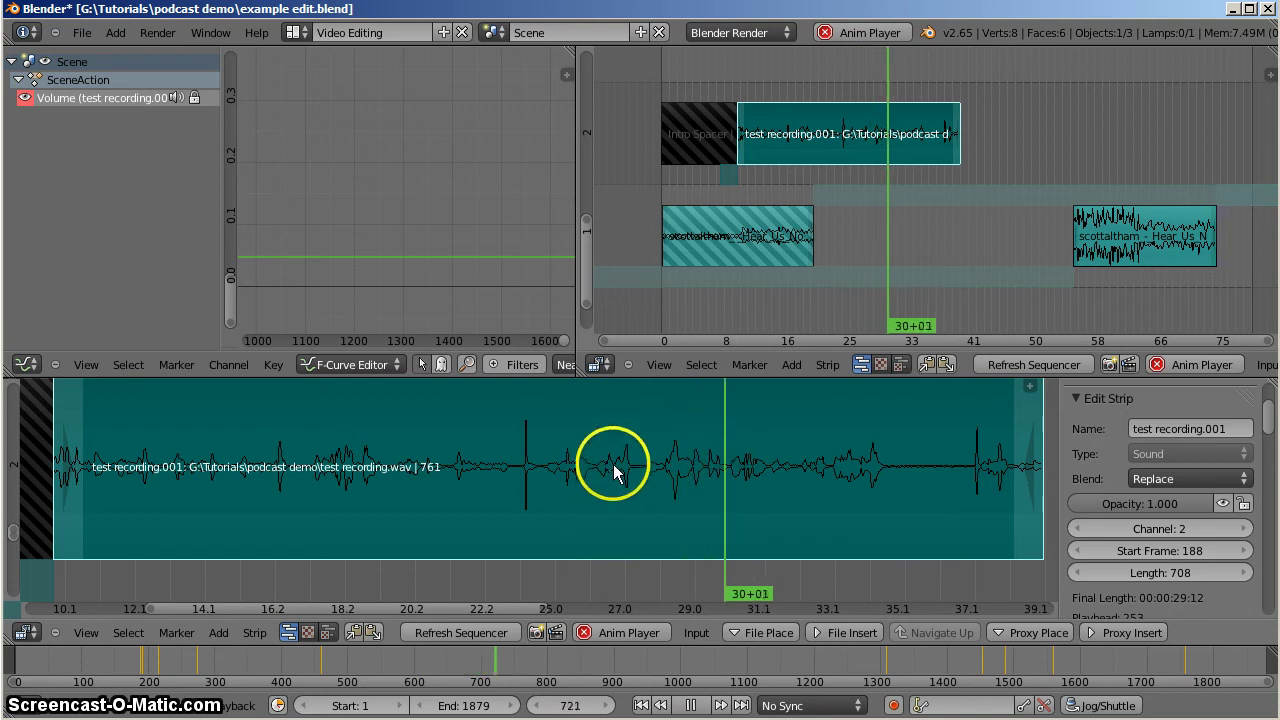
click(421, 433)
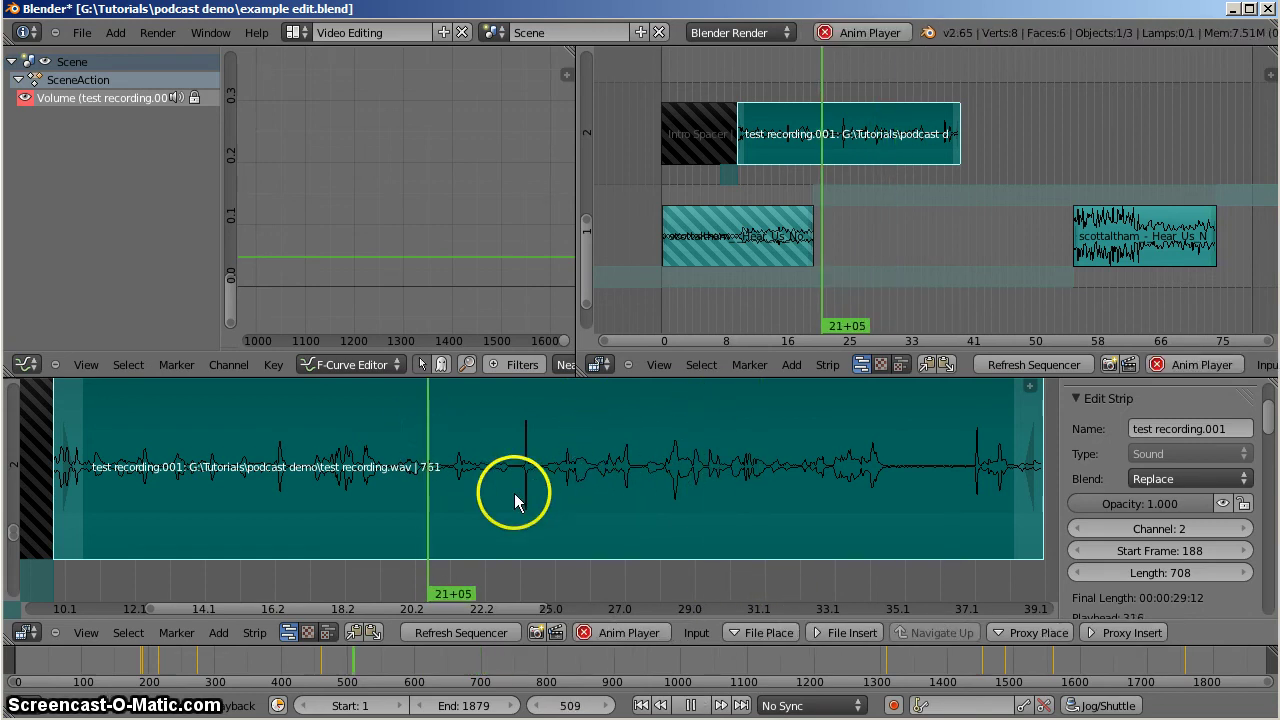
click(367, 427)
key(alt+a)
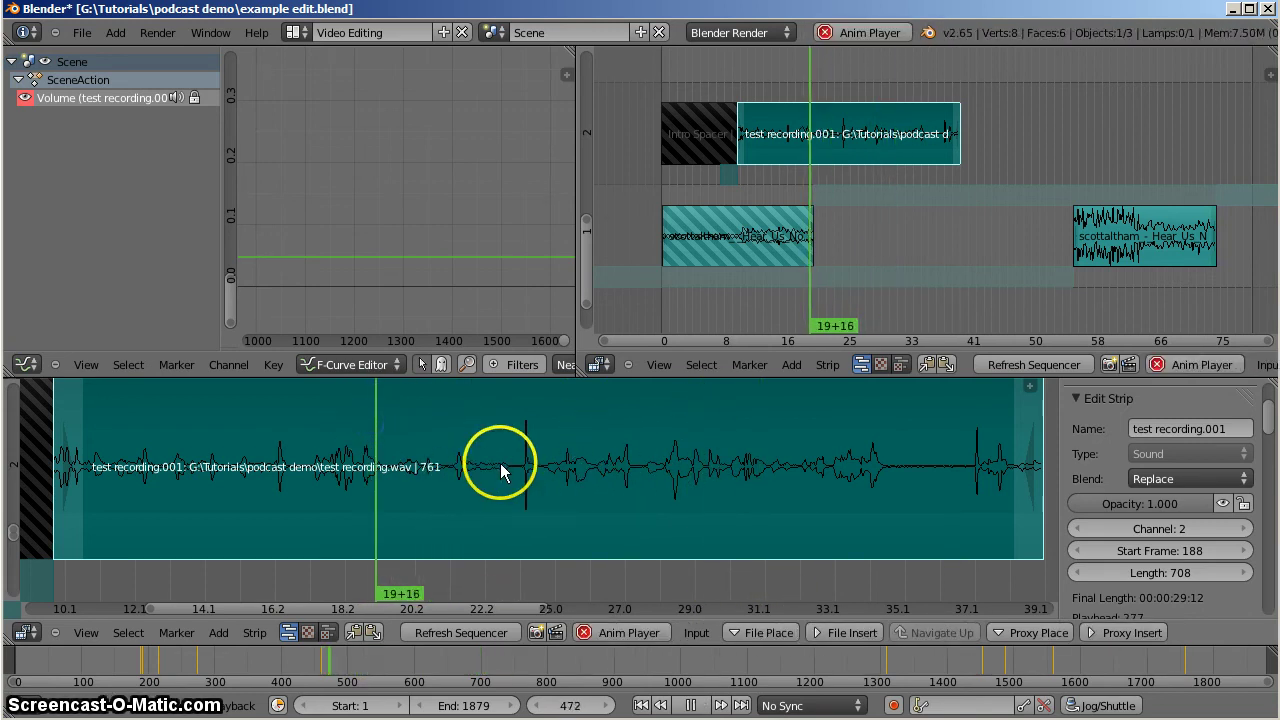
click(412, 440)
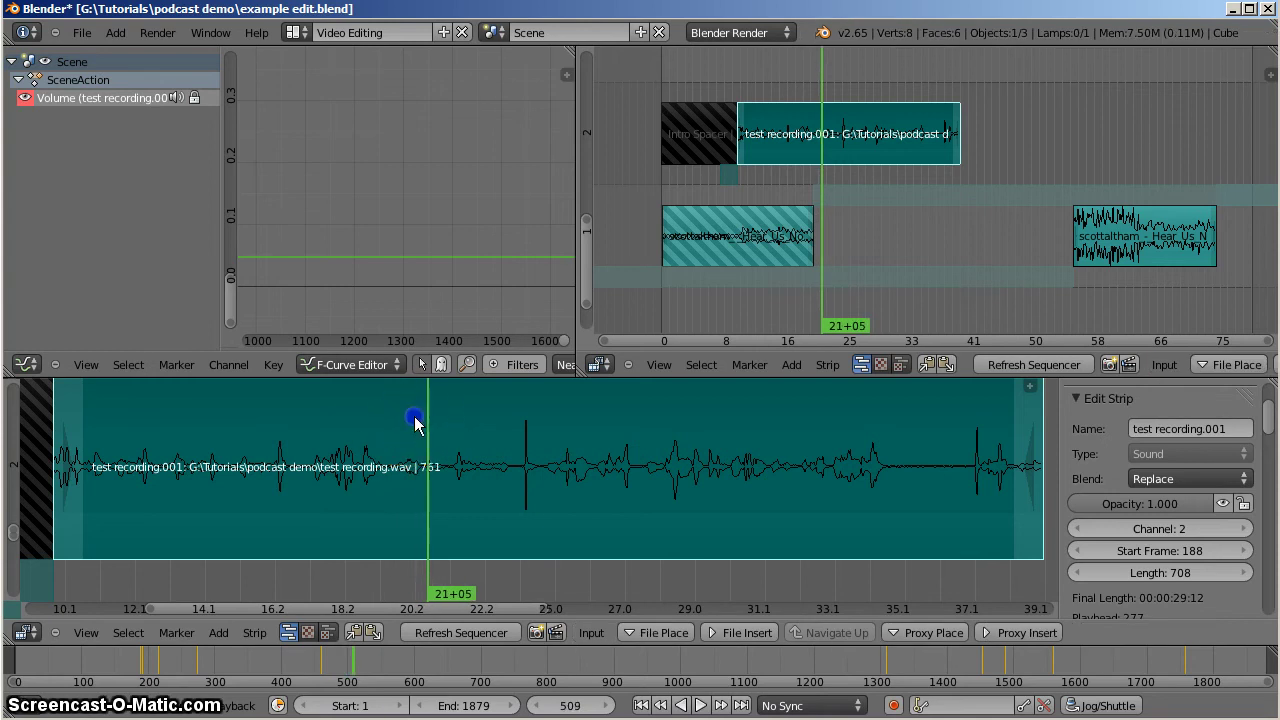
scroll(480, 449, up, 3)
click(280, 477)
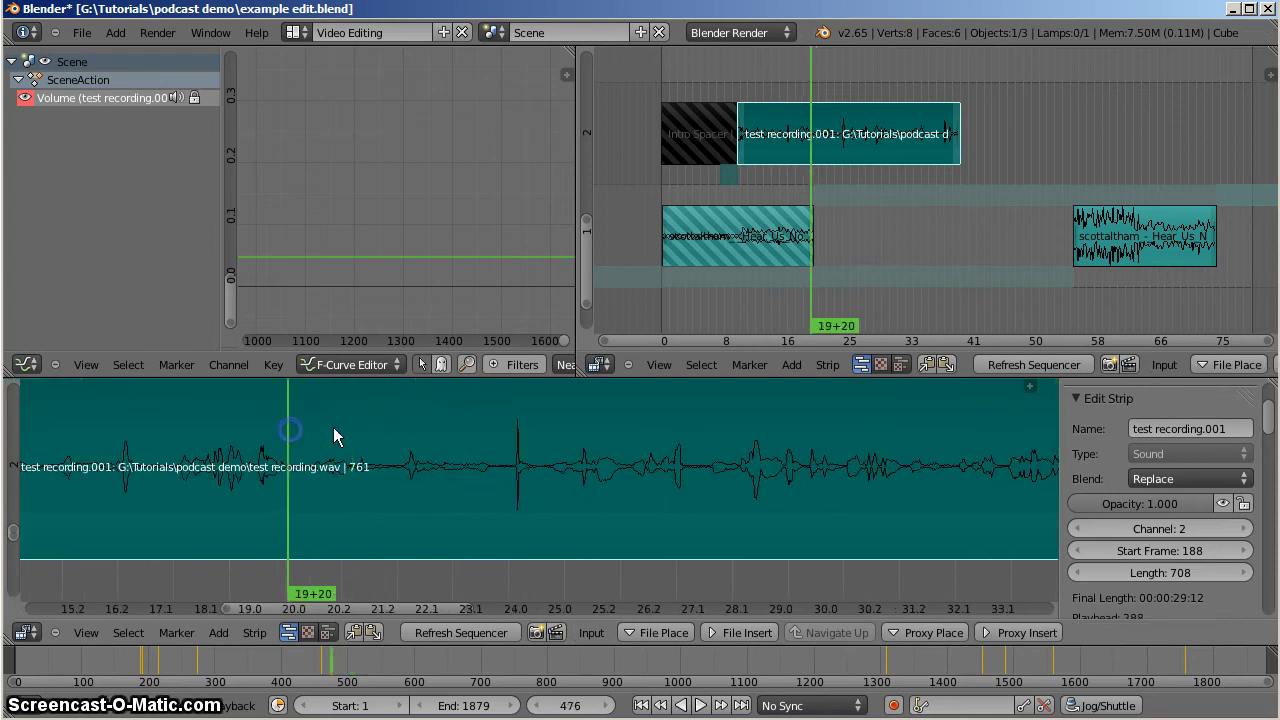
key(alt+a)
key(alt+a)
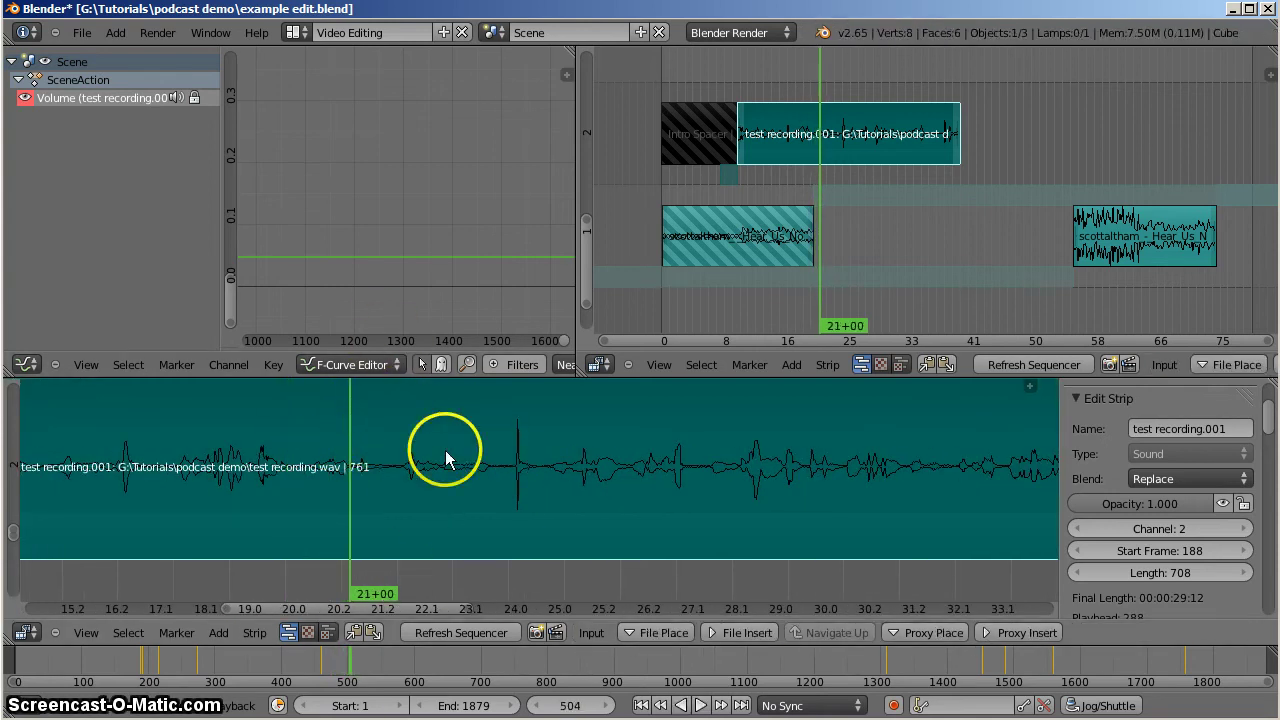
Cut the voice recording at 21+00 and replay across the cut to check it.
key(k)
right_click(547, 493)
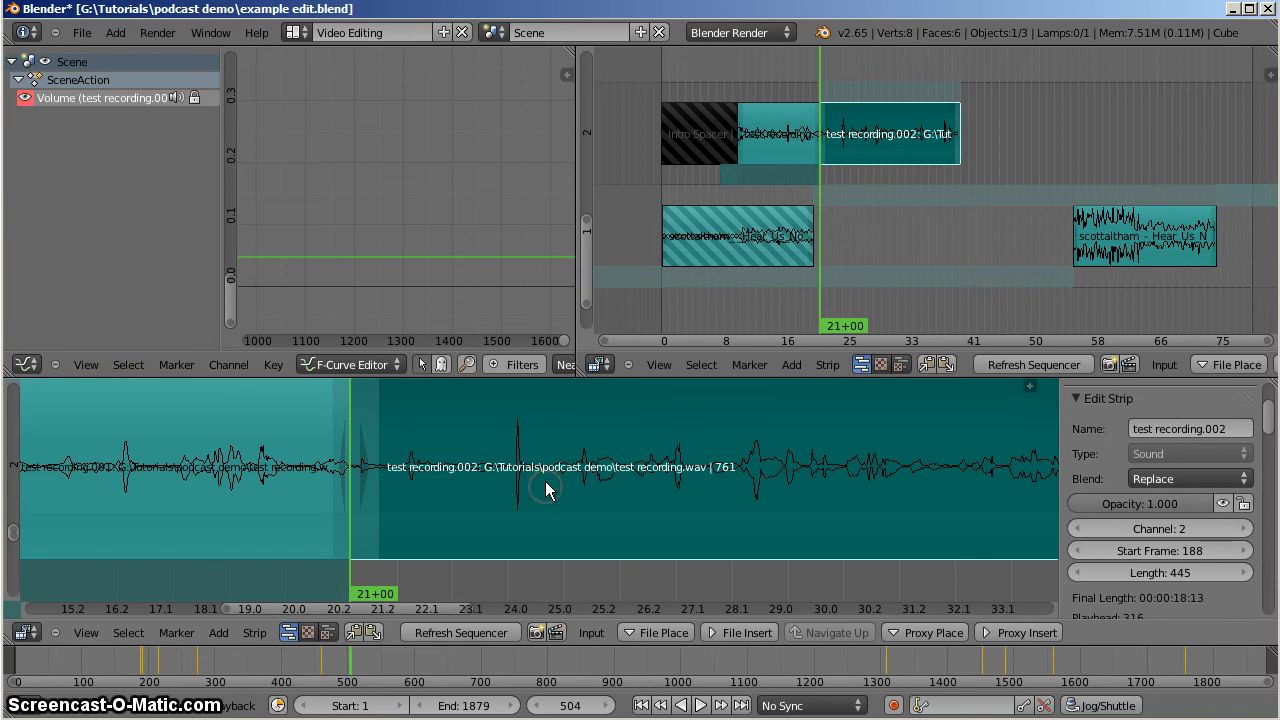
key(alt+a)
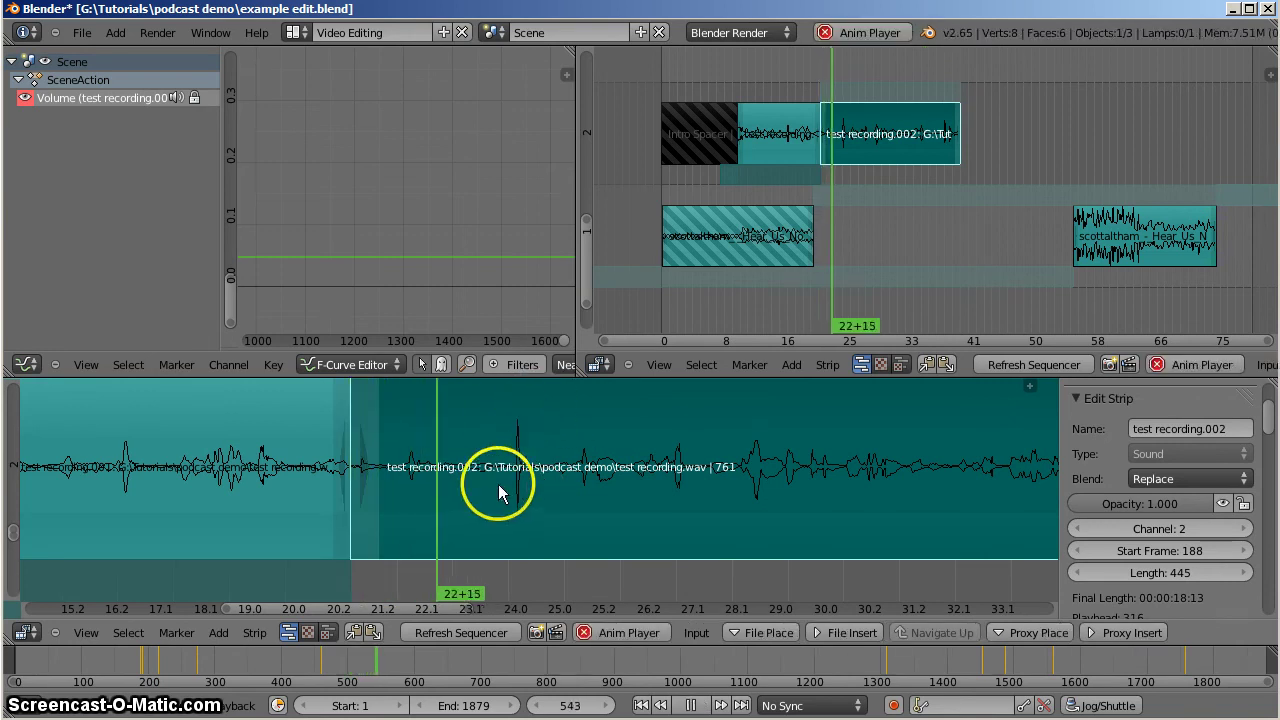
key(alt+a)
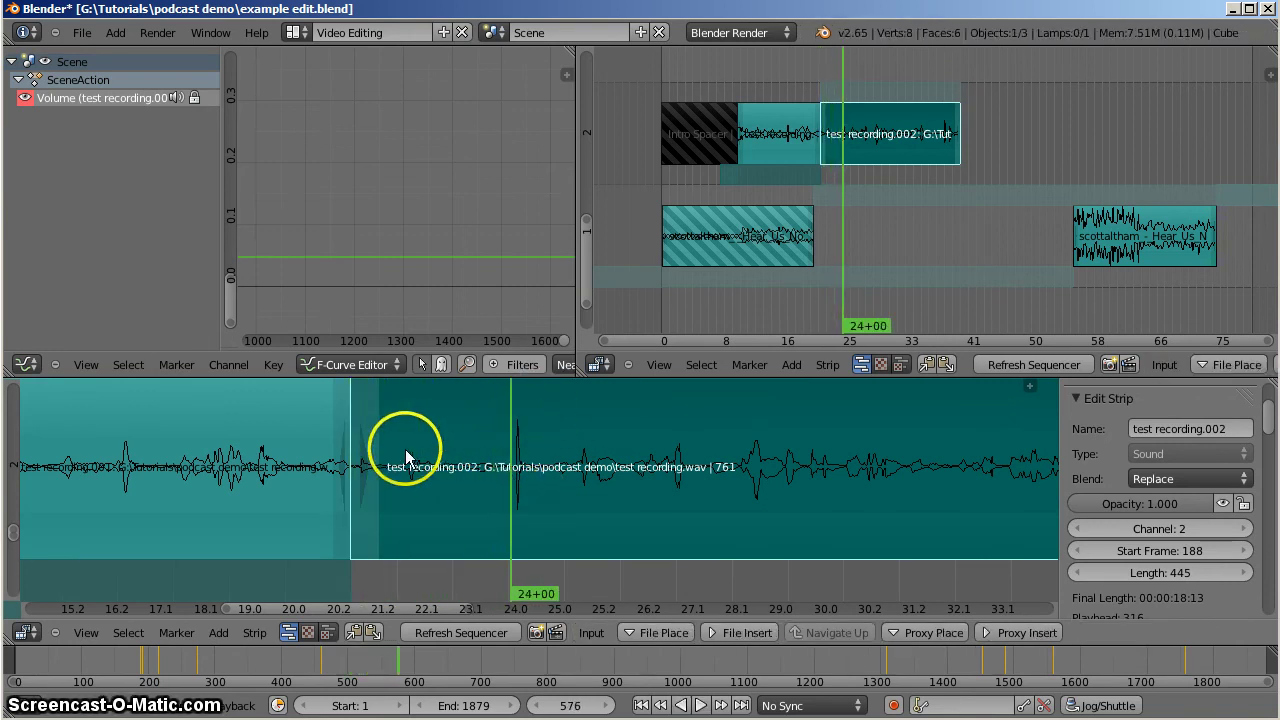
key(alt+a)
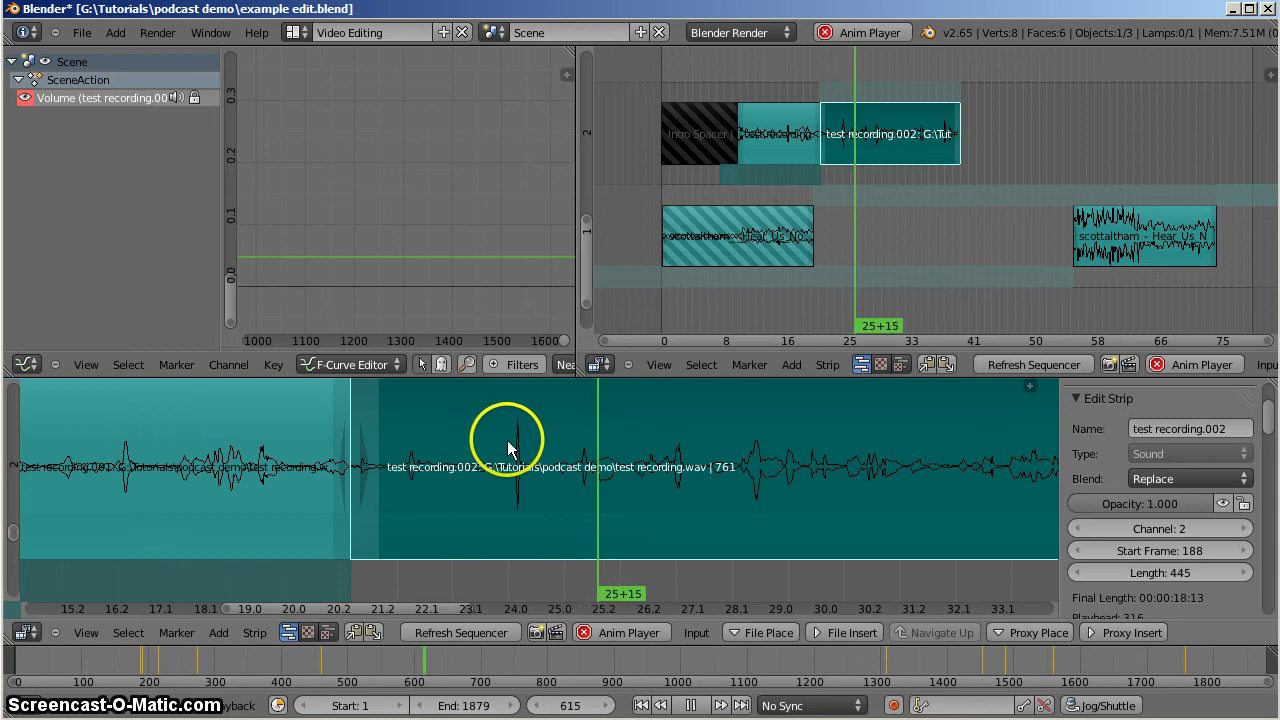
click(283, 437)
key(alt+a)
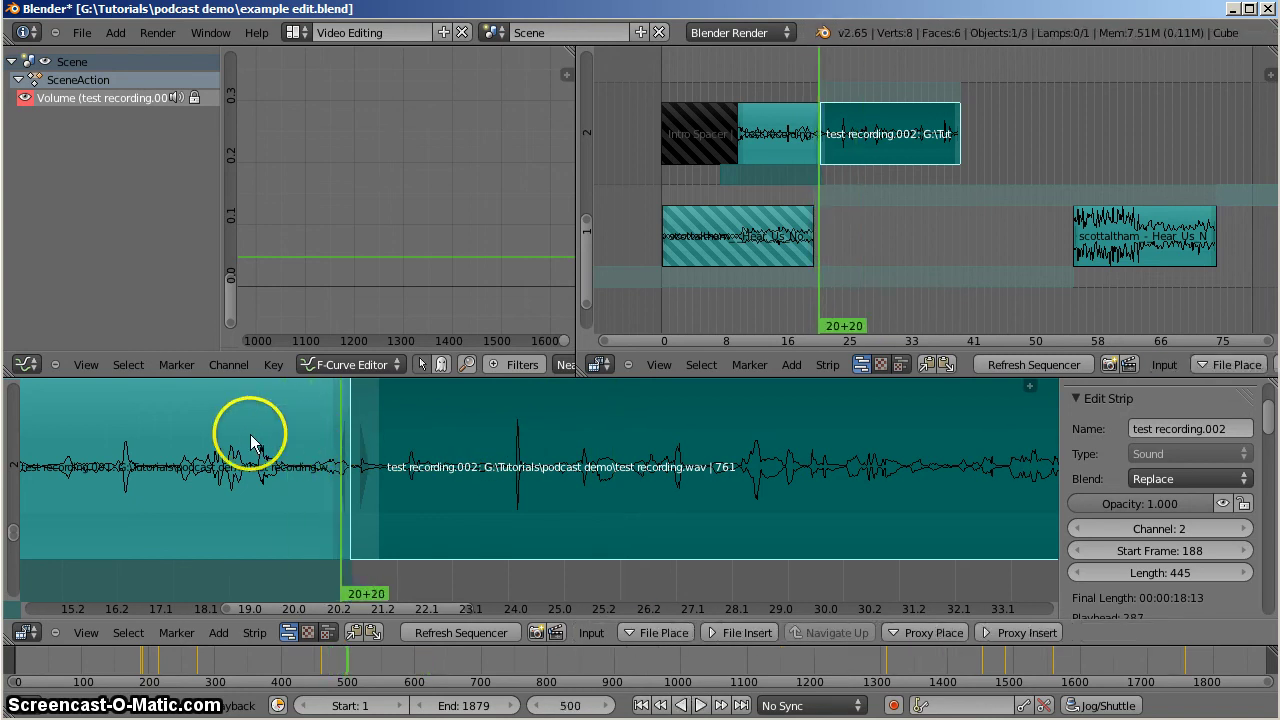
click(250, 440)
key(alt+a)
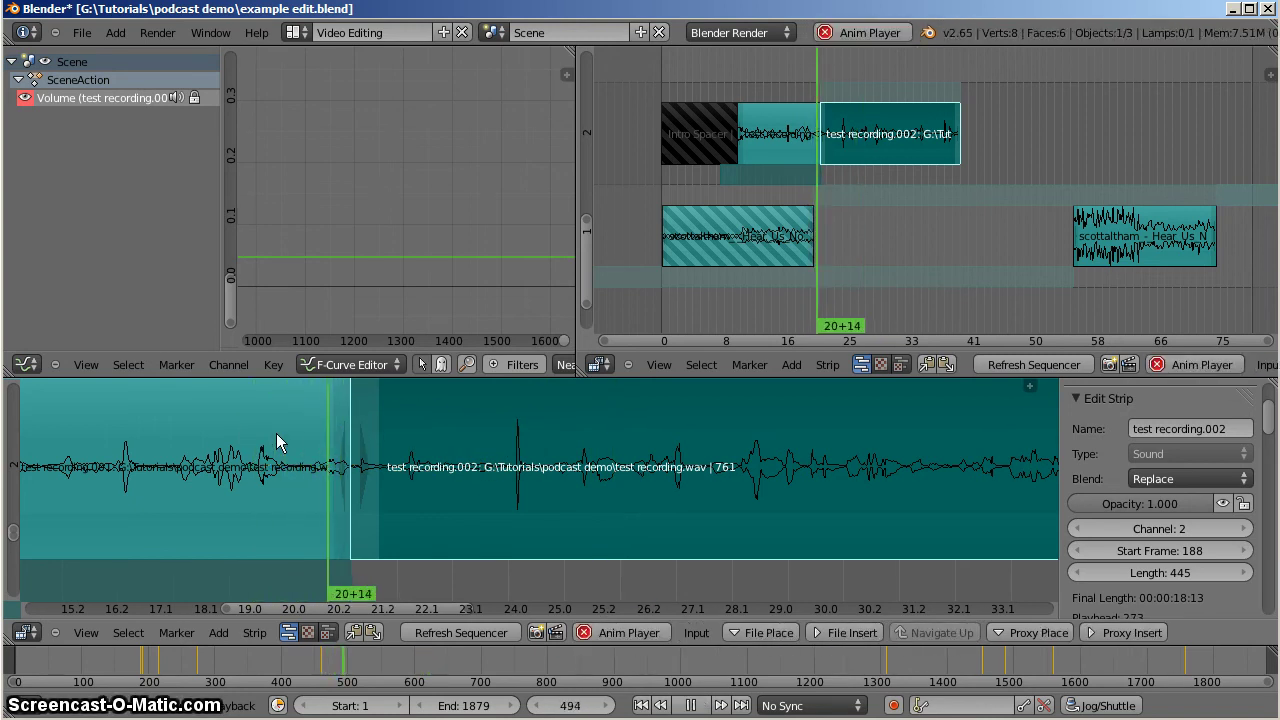
Cut the voice again at 22+00 and select the one-second piece between the cuts.
click(594, 434)
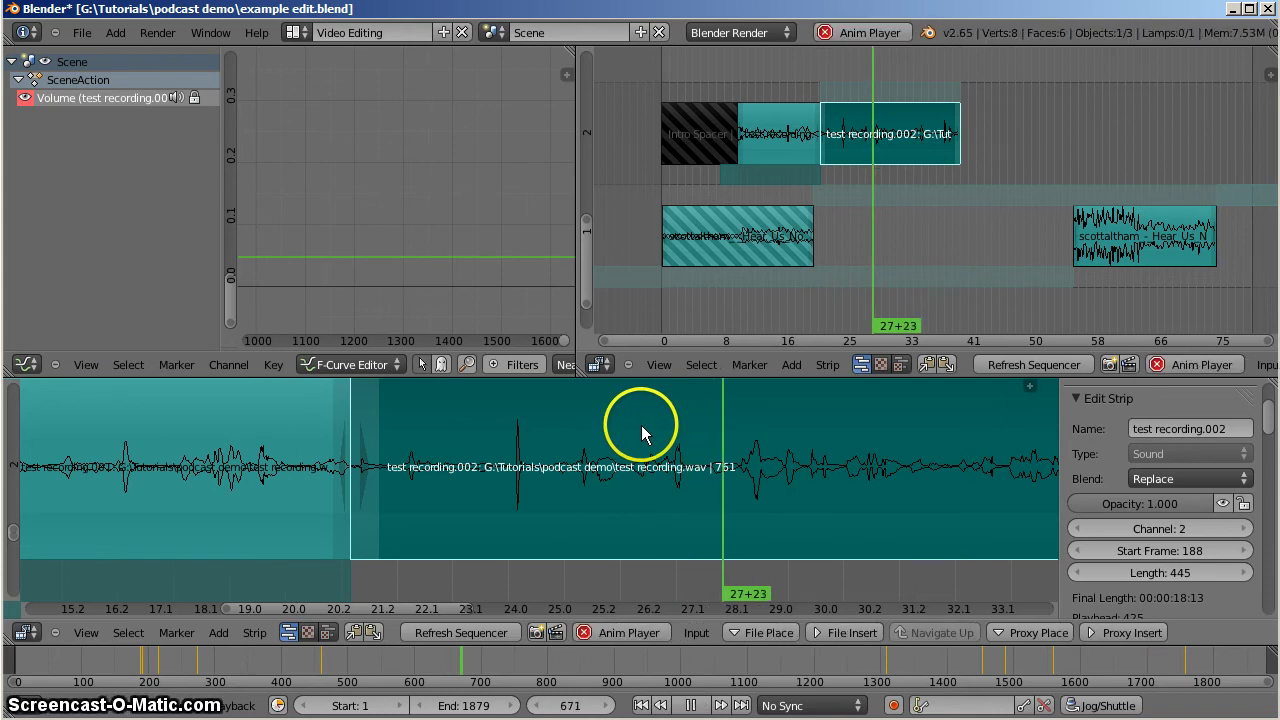
key(alt+a)
click(390, 428)
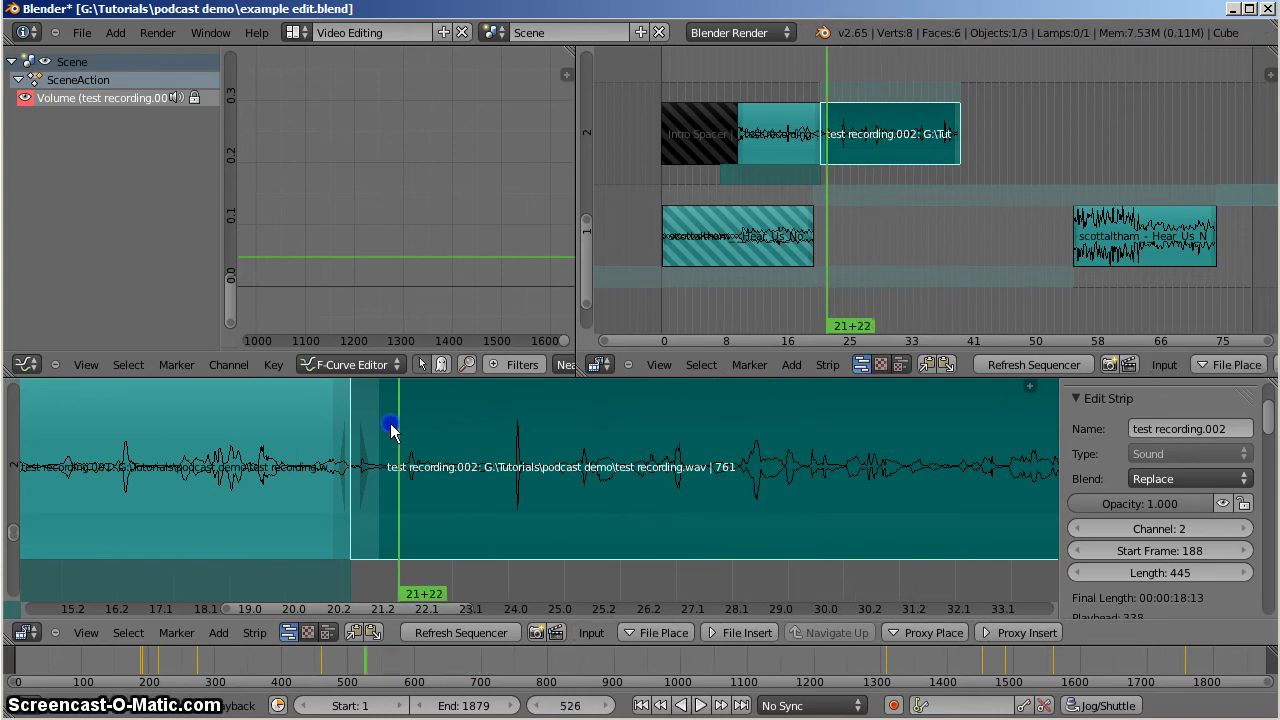
key(alt+a)
key(alt+a)
click(405, 418)
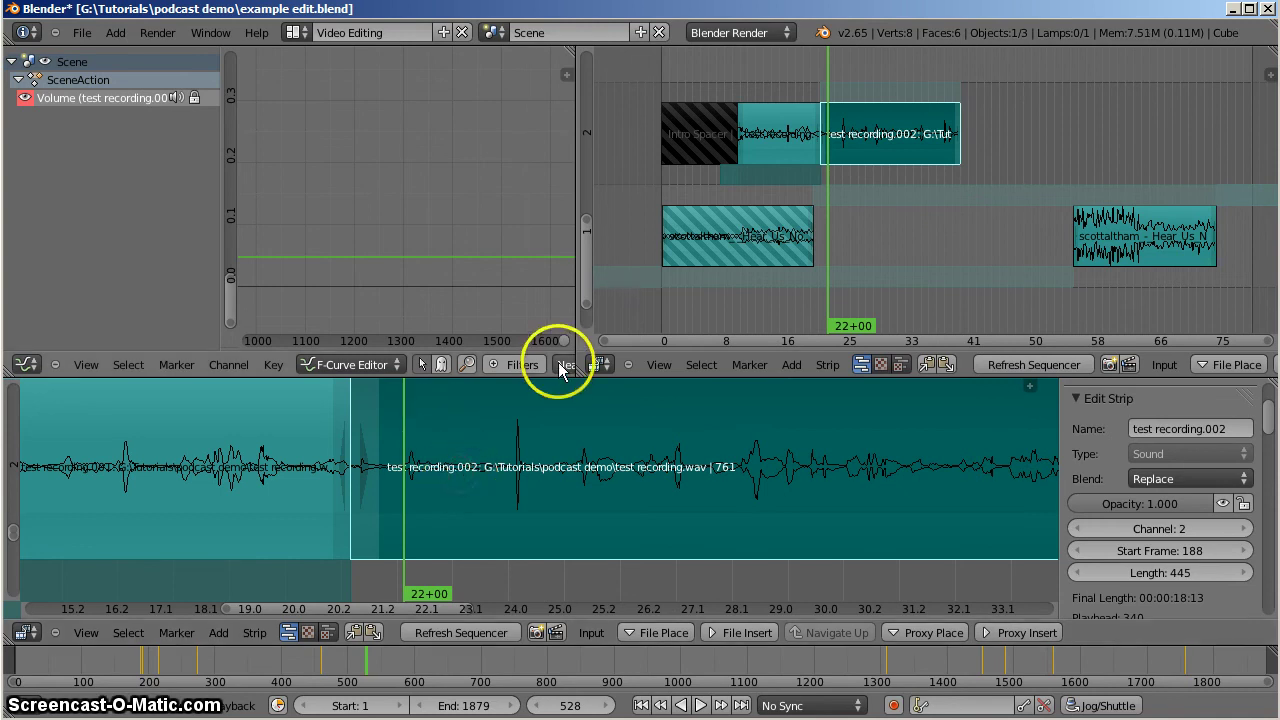
click(530, 457)
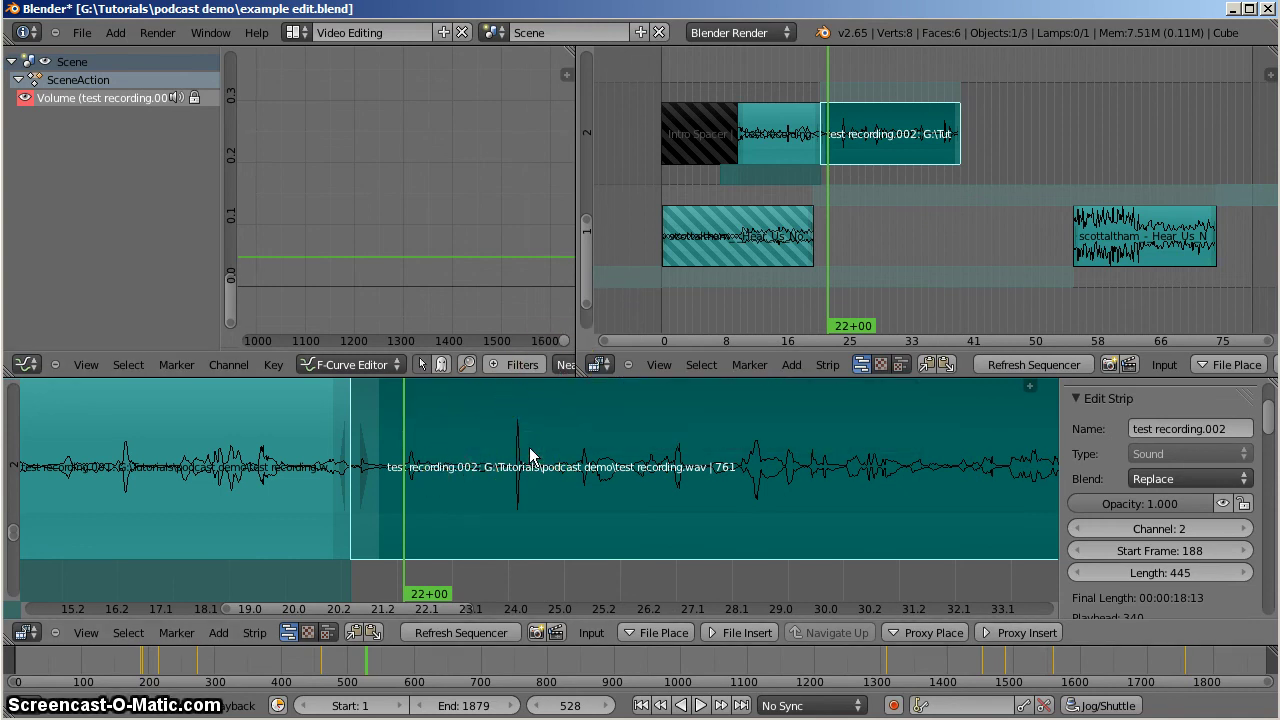
key(k)
right_click(381, 484)
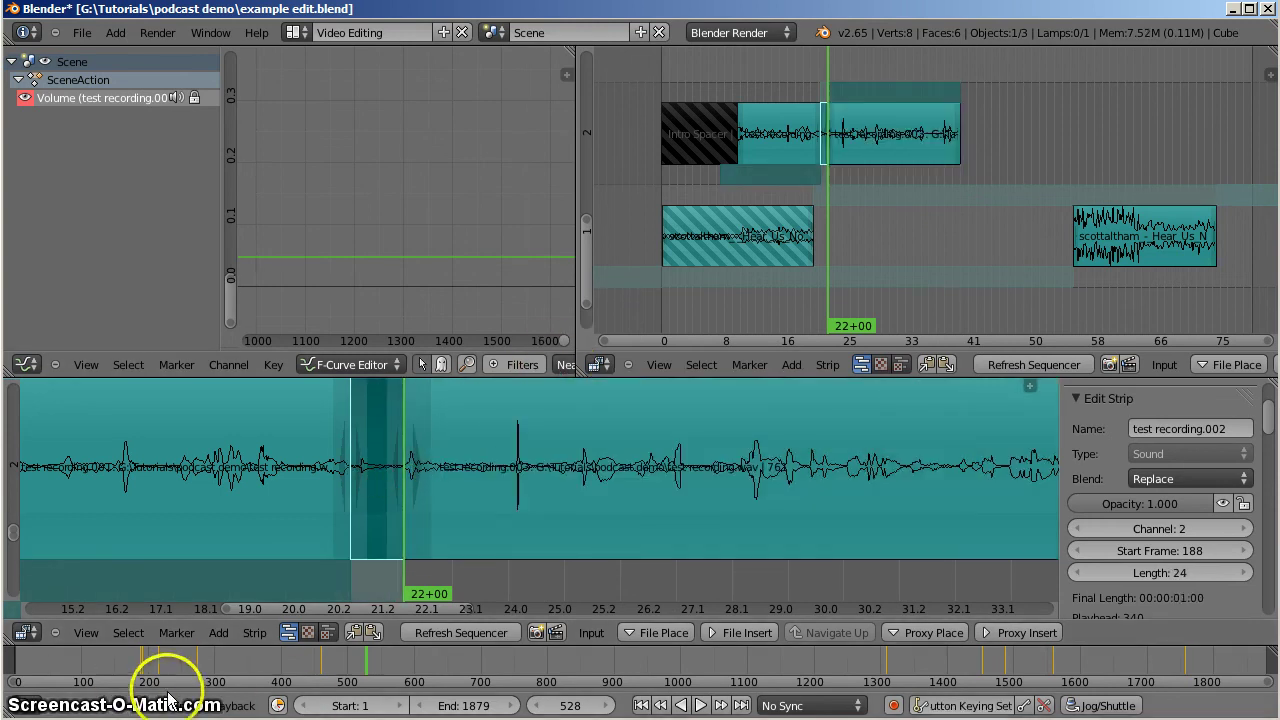
Ripple Delete the one-second piece and play back across the resulting join.
click(254, 632)
click(335, 517)
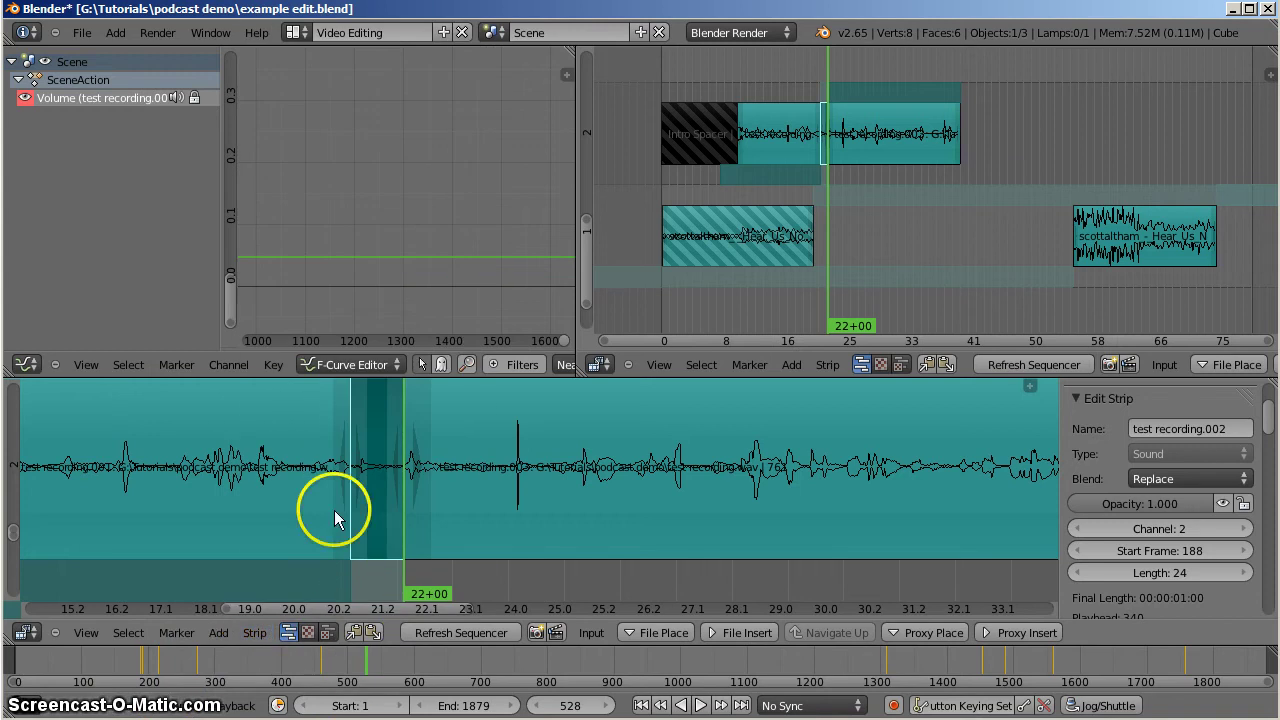
click(254, 632)
click(283, 462)
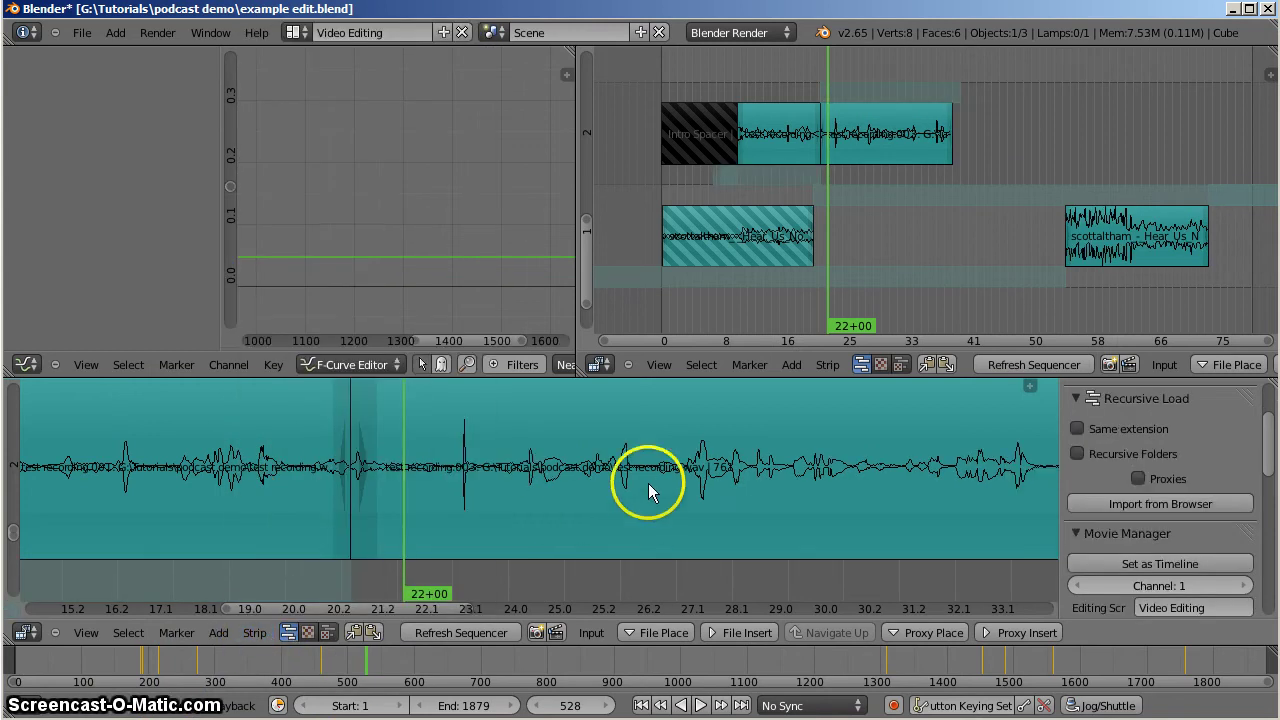
click(211, 485)
key(alt+a)
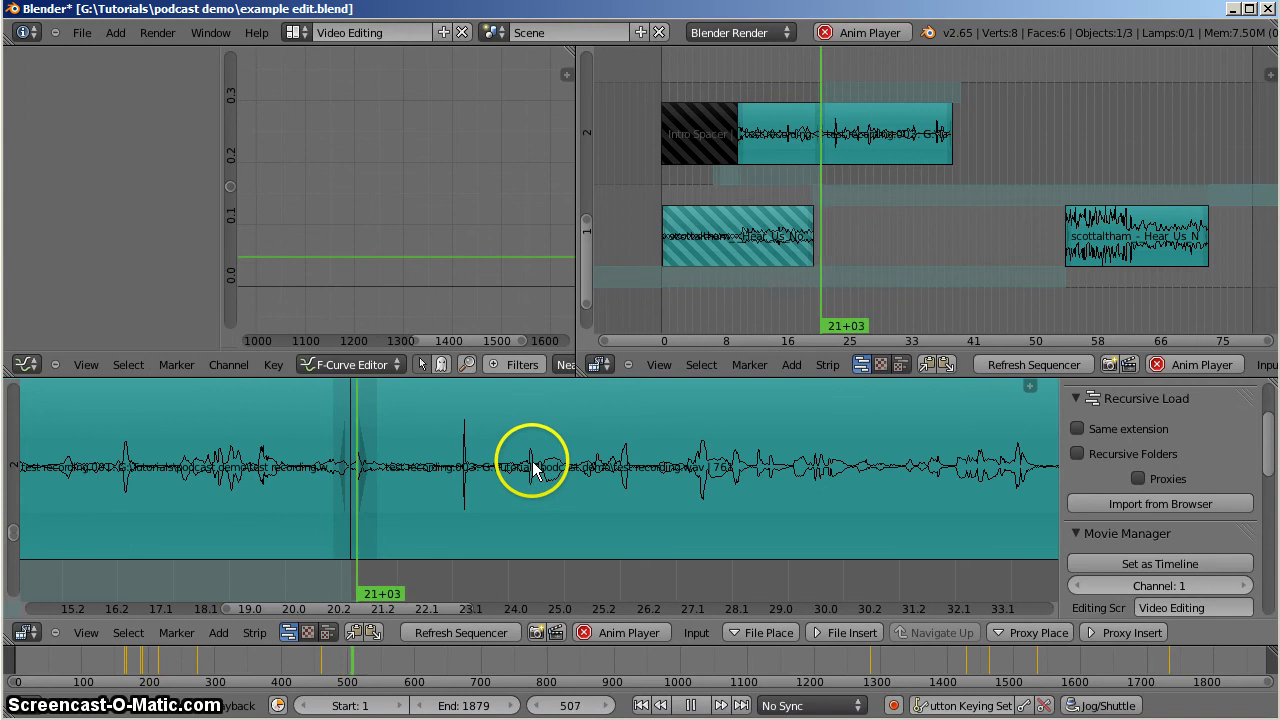
key(alt+a)
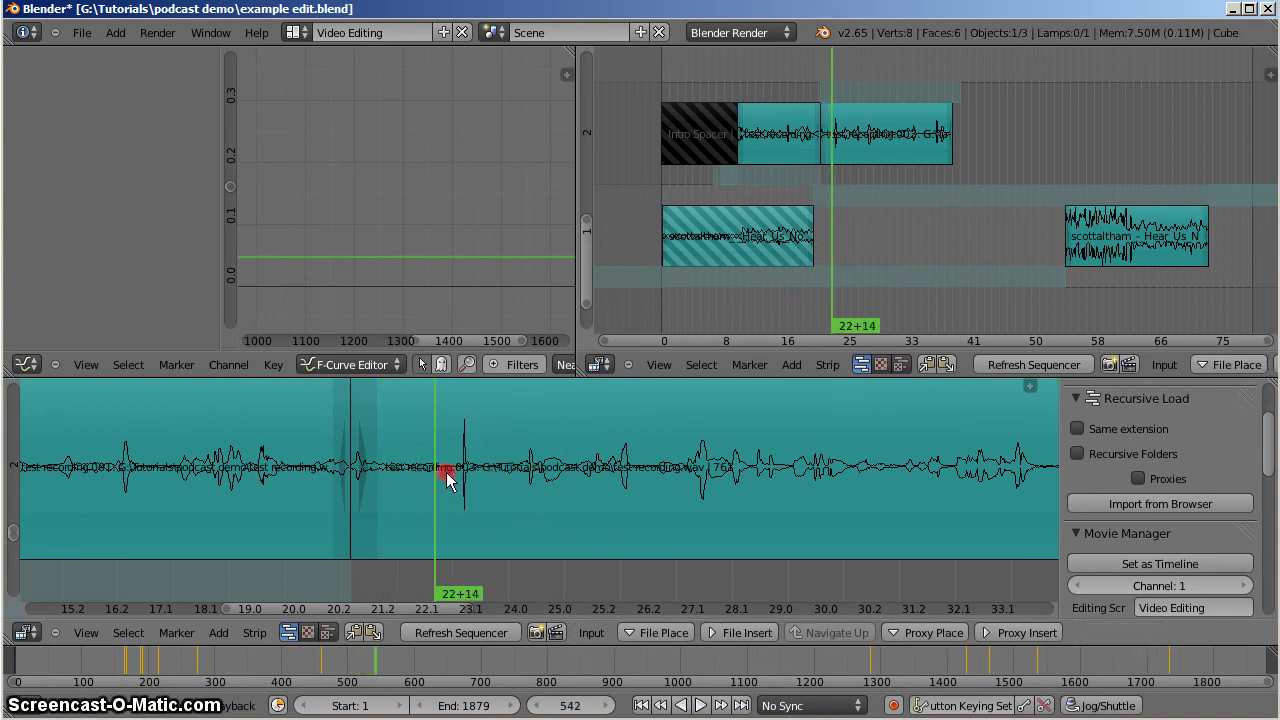
Cut test recording.003 twice, ending at 23+18, and select the test recording.004 piece.
right_click(447, 479)
key(k)
key(alt+a)
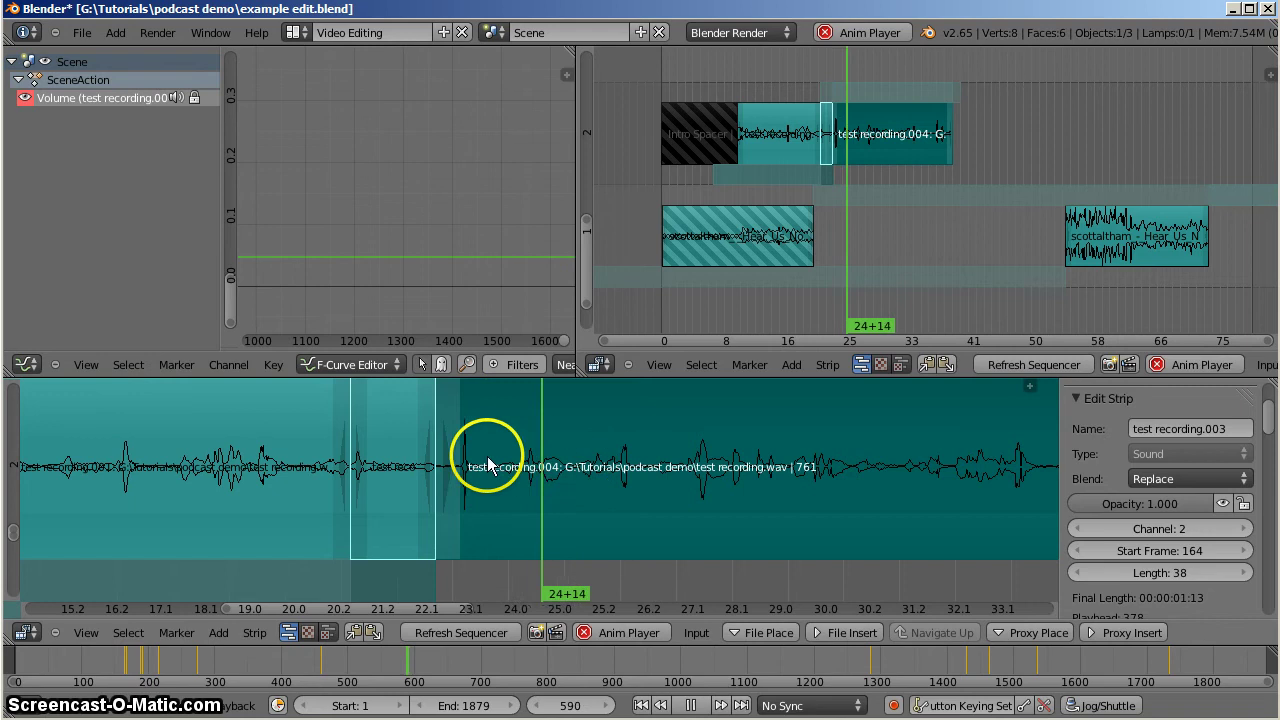
click(503, 447)
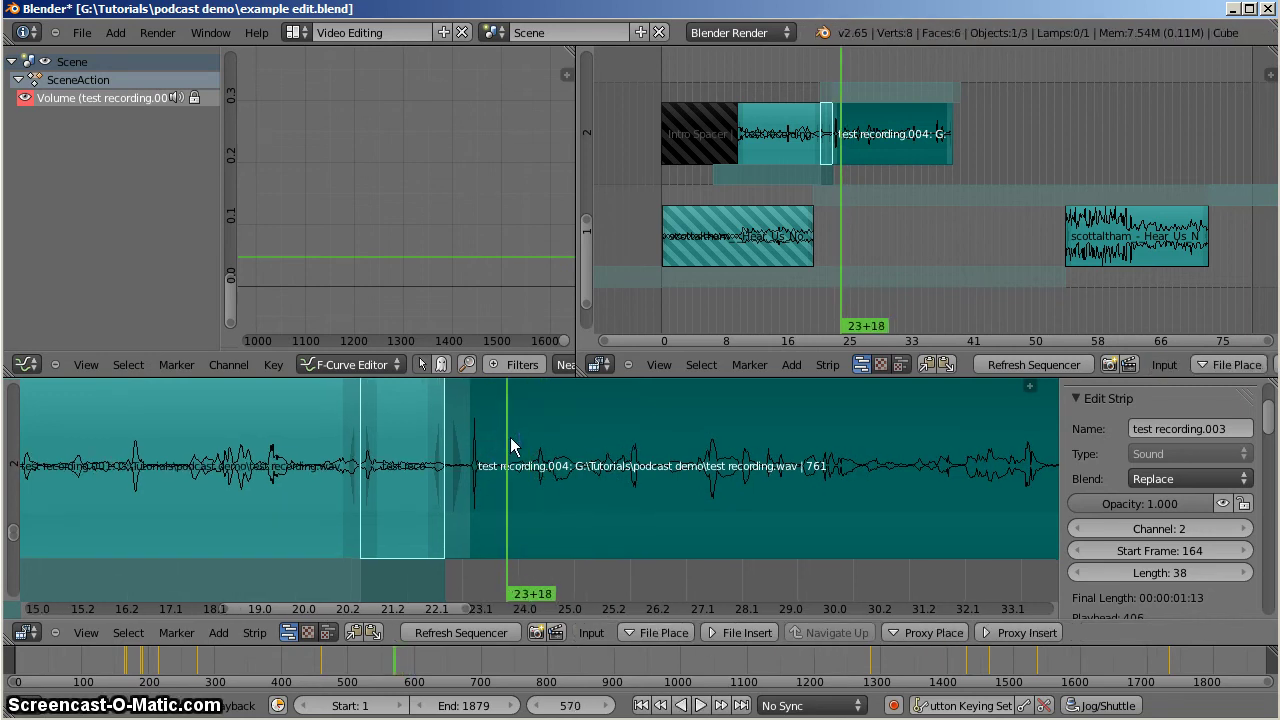
click(507, 470)
key(k)
right_click(482, 488)
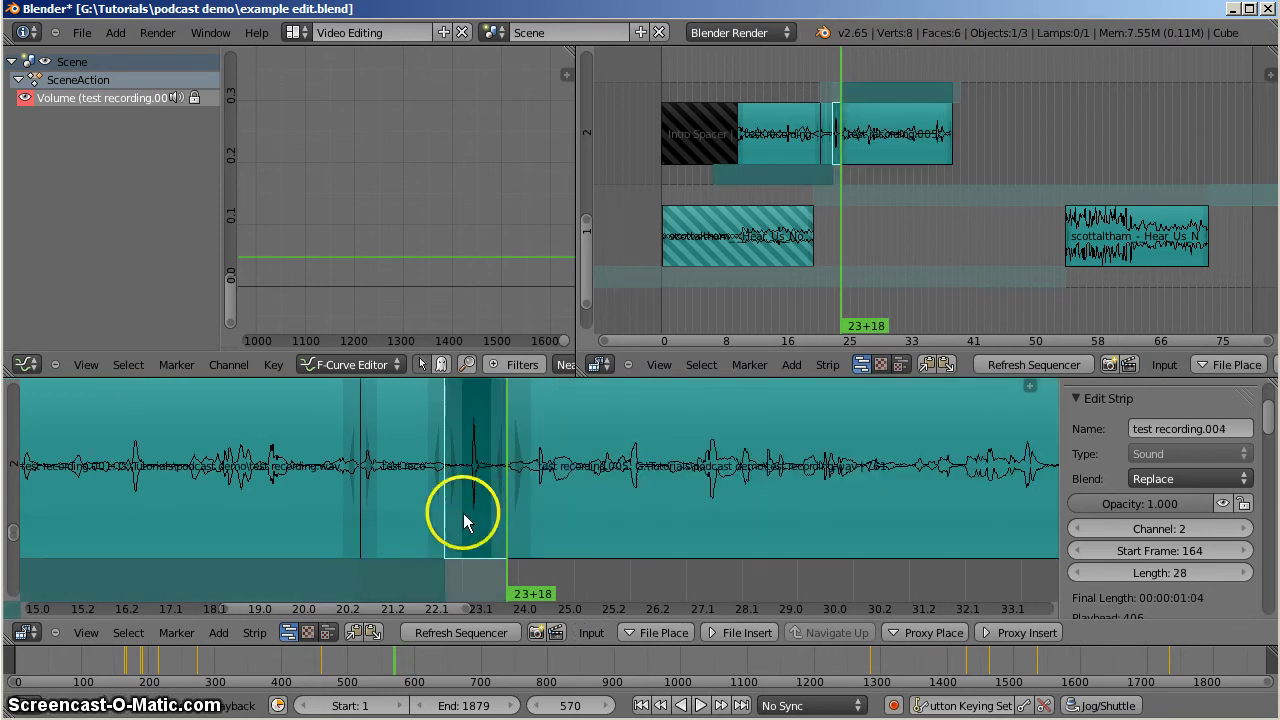
click(255, 633)
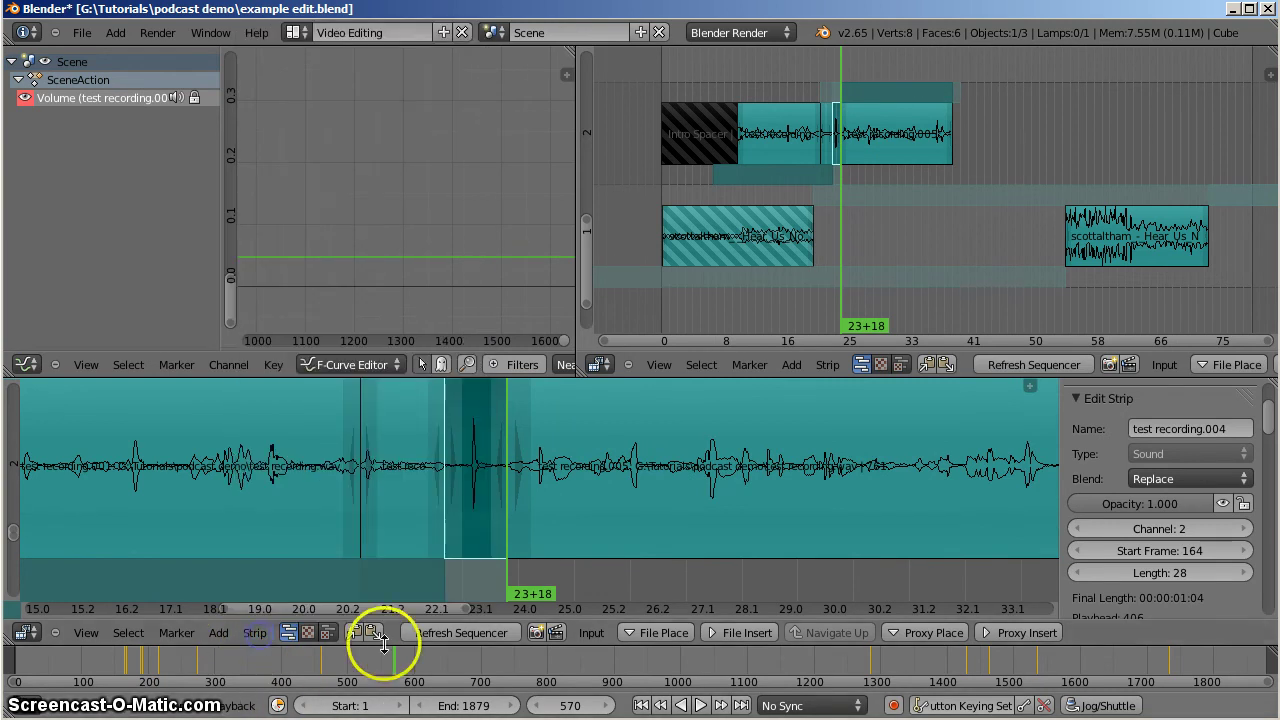
click(255, 633)
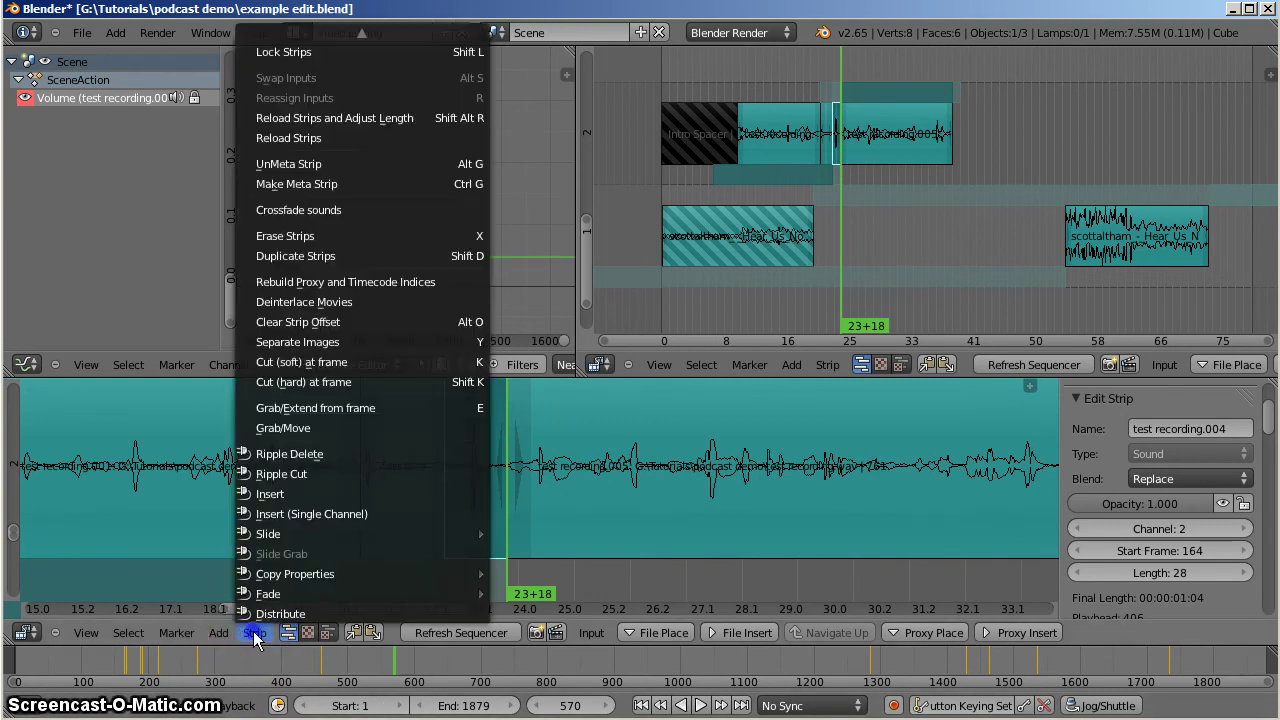
click(311, 466)
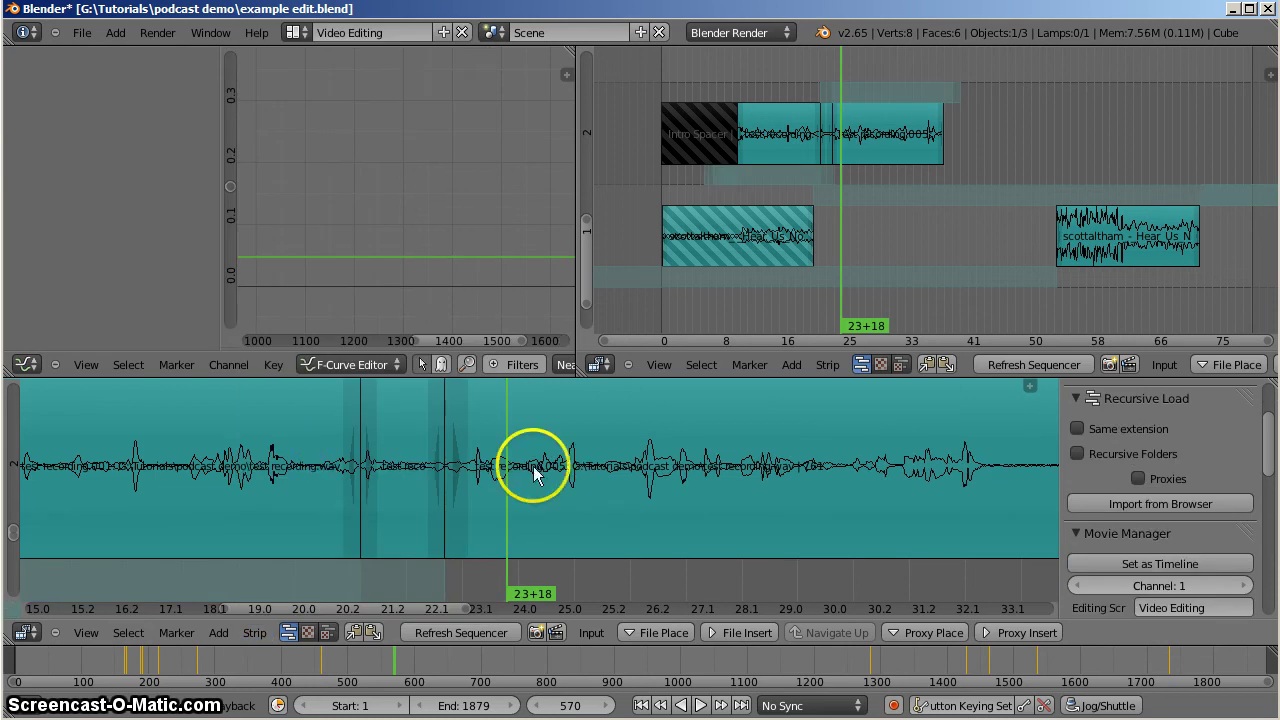
drag(535, 470, 274, 463)
key(alt+a)
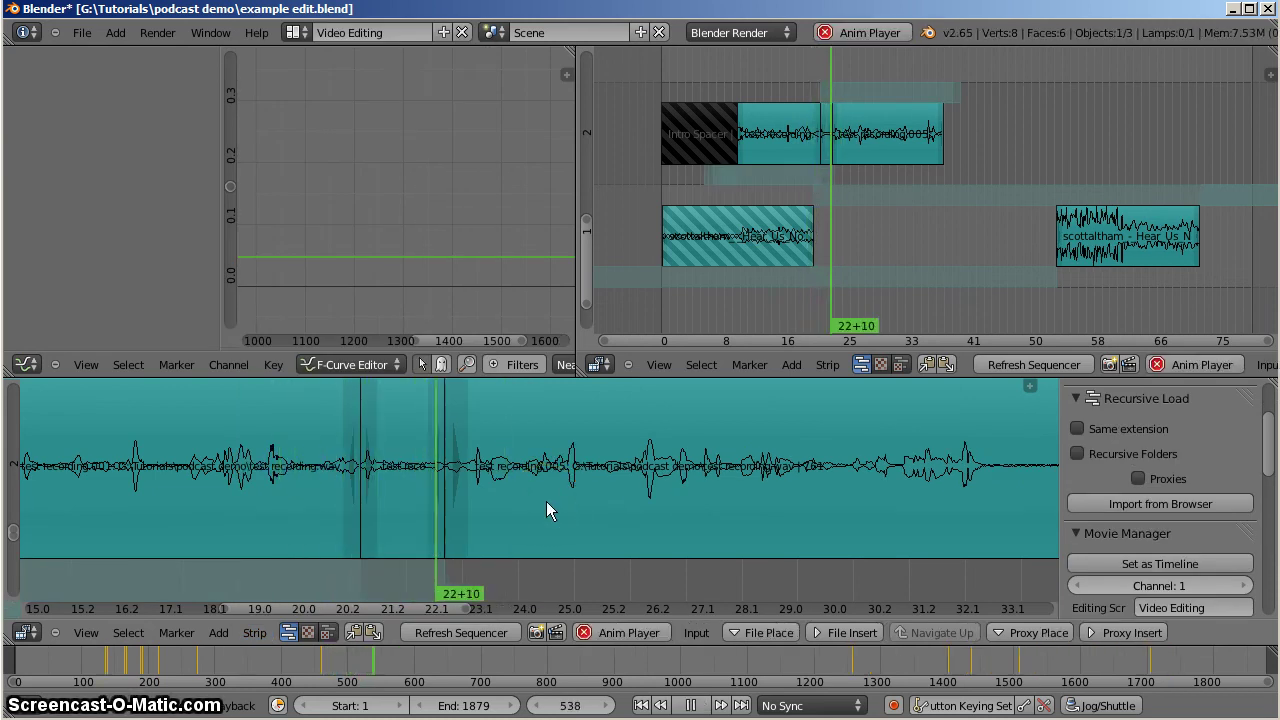
key(alt+a)
drag(480, 434, 629, 420)
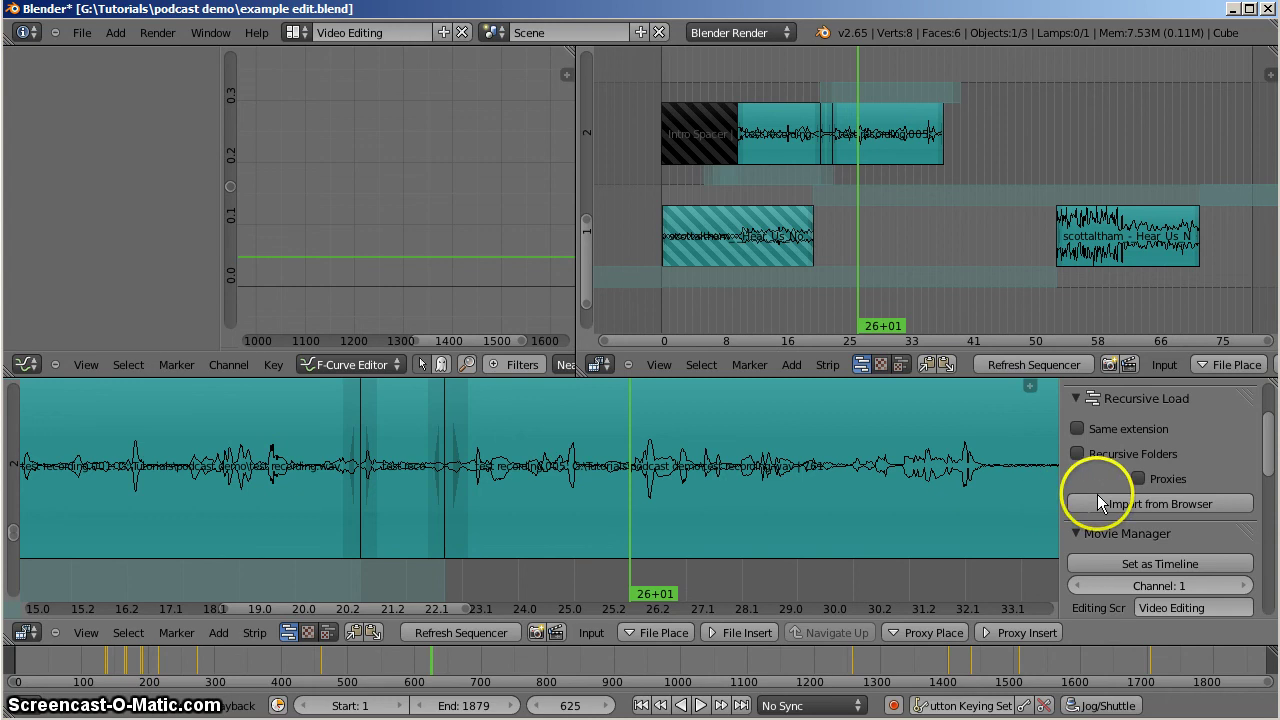
scroll(1100, 495, down, 10)
scroll(1100, 475, up, 8)
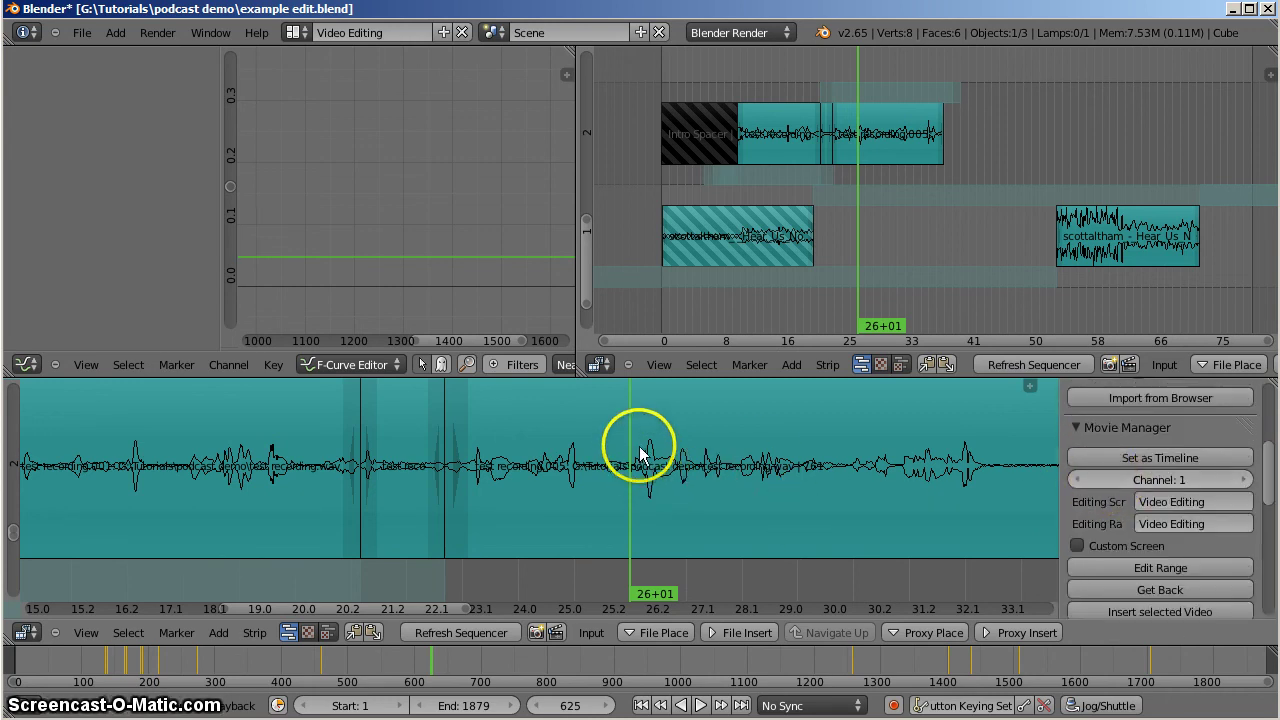
click(538, 447)
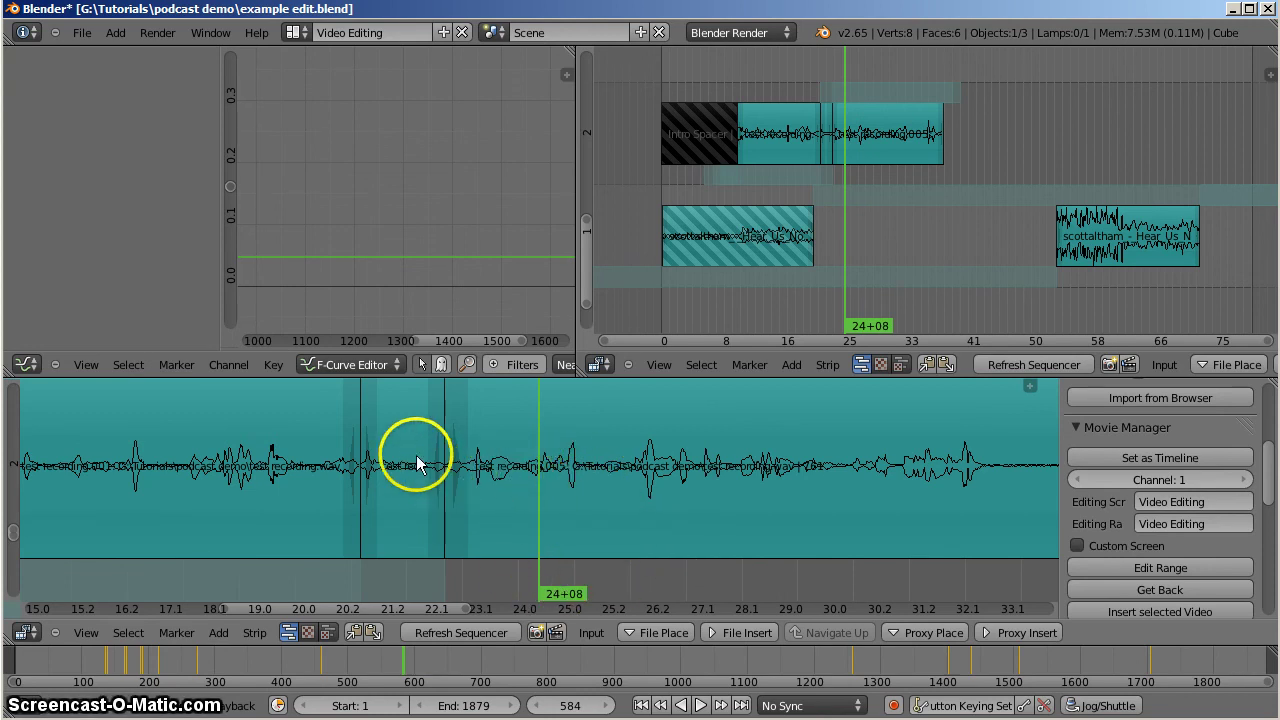
click(310, 442)
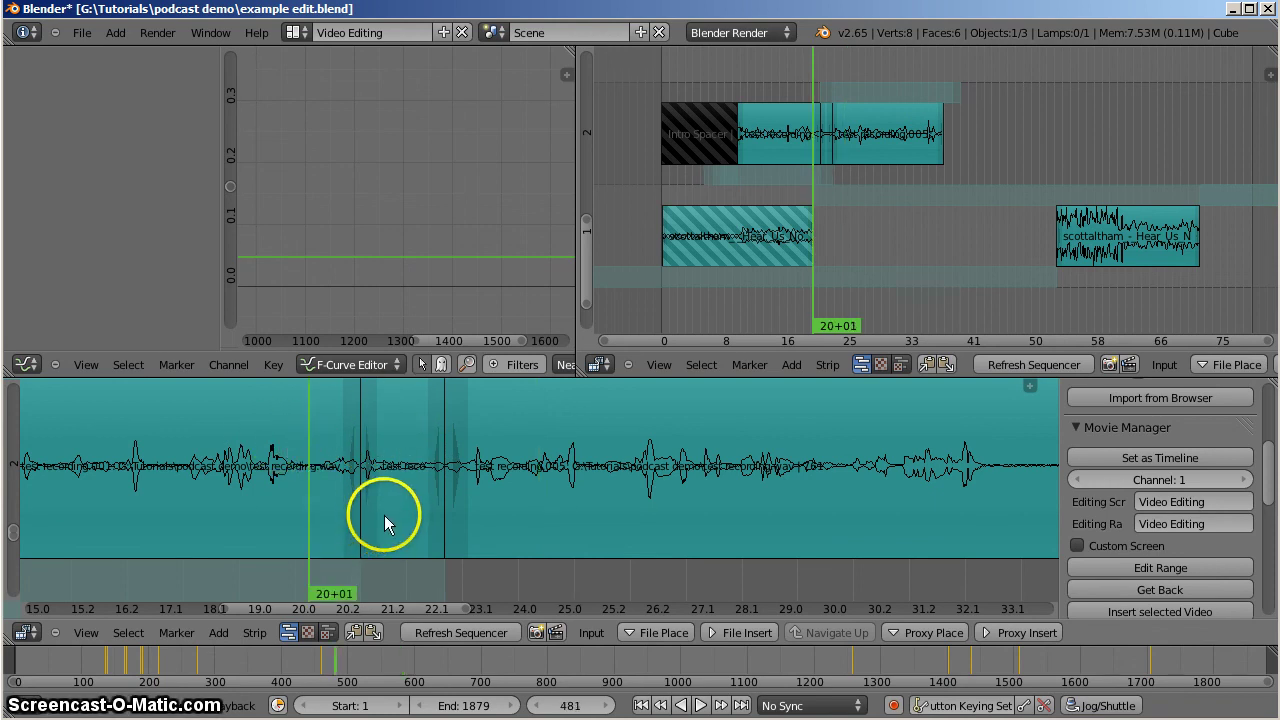
key(alt+a)
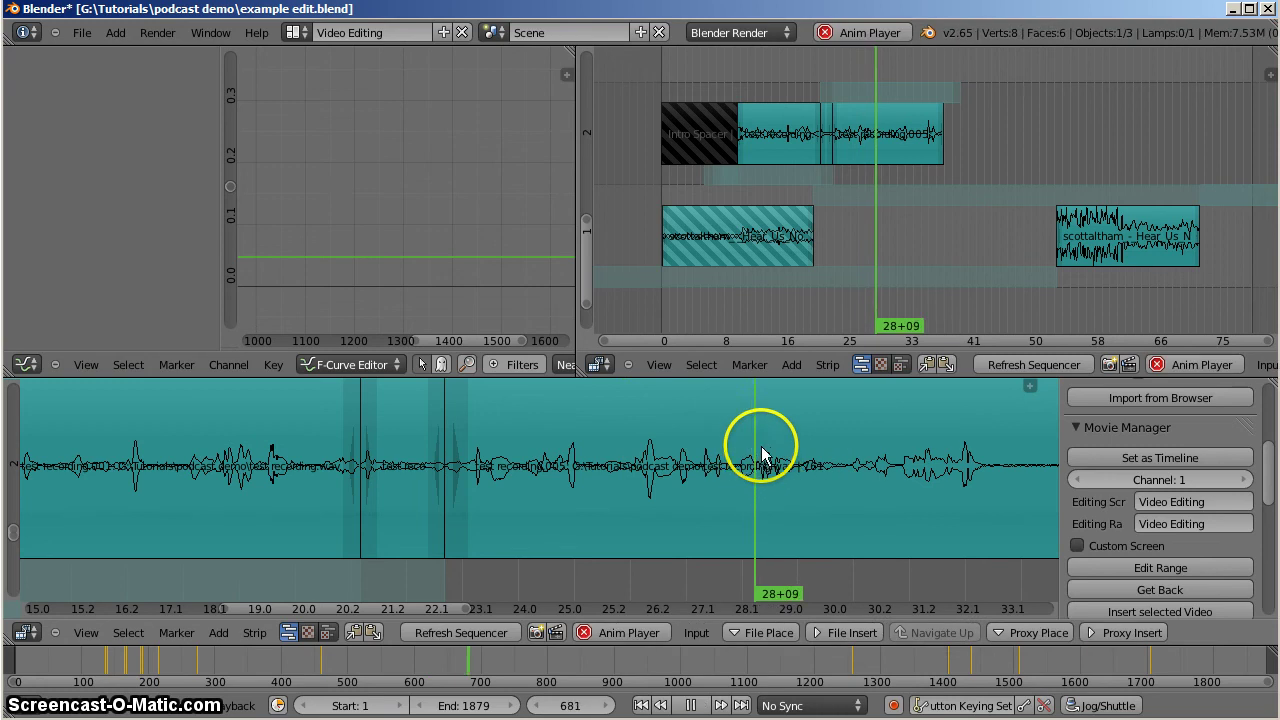
key(alt+a)
Cut test recording.005 at the playhead and erase the test recording.006 tail piece.
right_click(804, 440)
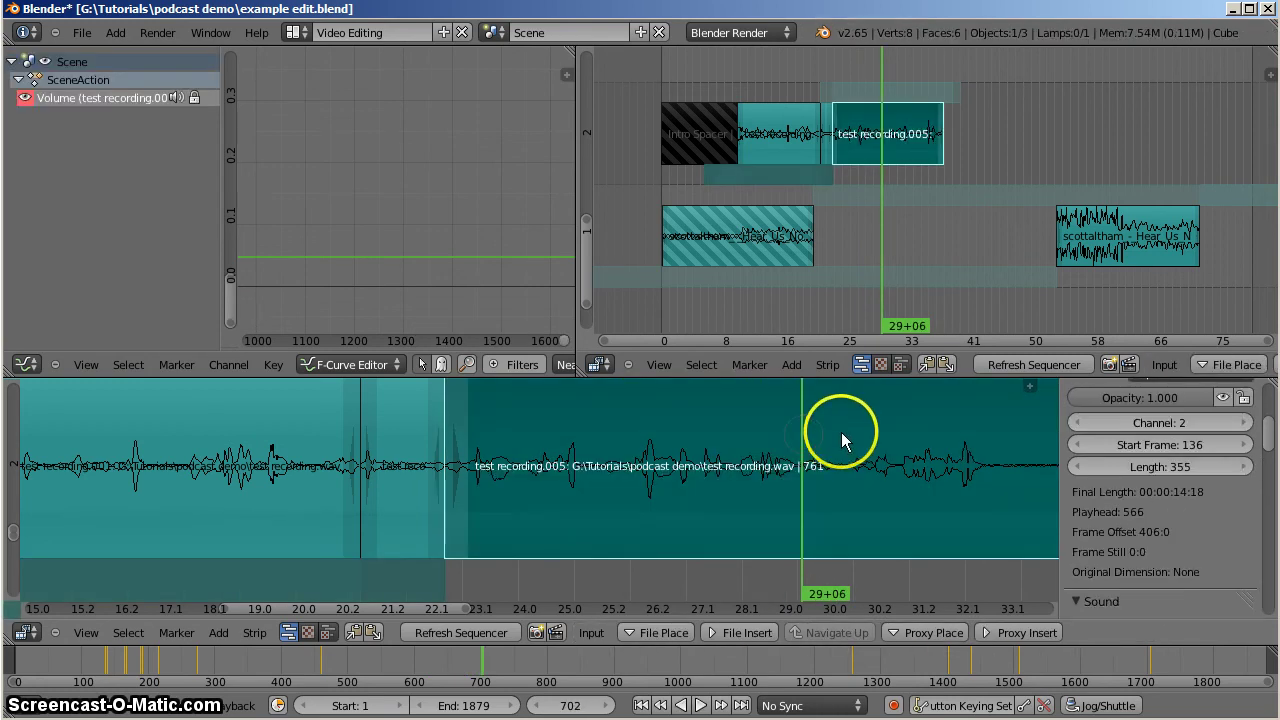
key(k)
scroll(837, 423, down, 3)
key(alt+a)
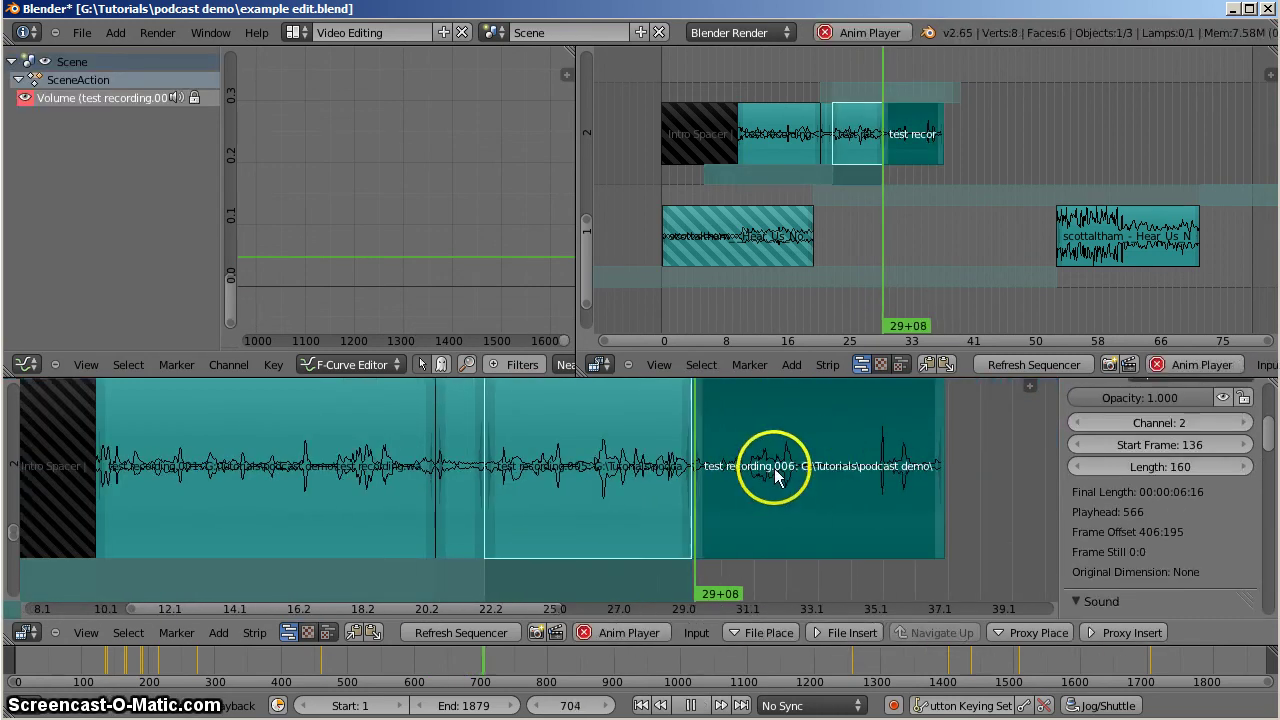
key(alt+a)
right_click(822, 470)
key(x)
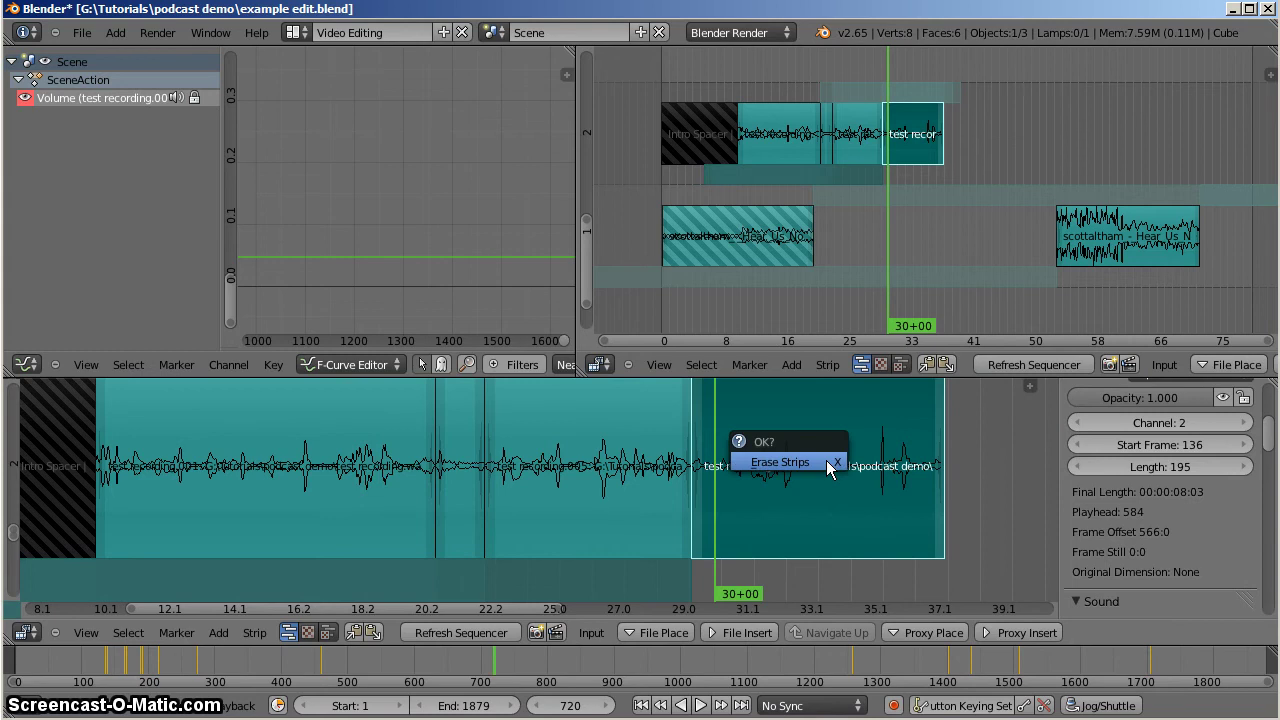
click(824, 461)
Play the remaining voice strip from 26+17 to hear its ending.
scroll(762, 467, down, 3)
scroll(762, 467, down, 1)
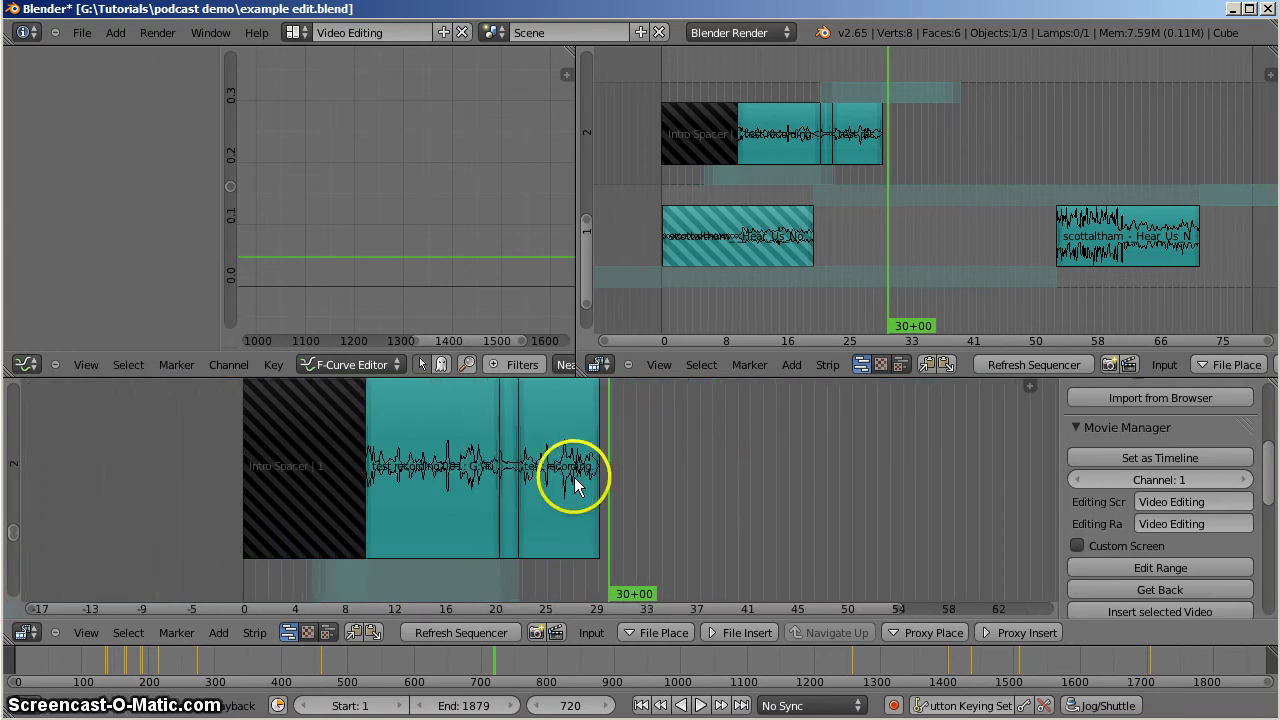
right_click(571, 480)
click(571, 472)
scroll(575, 462, down, 1)
key(alt+a)
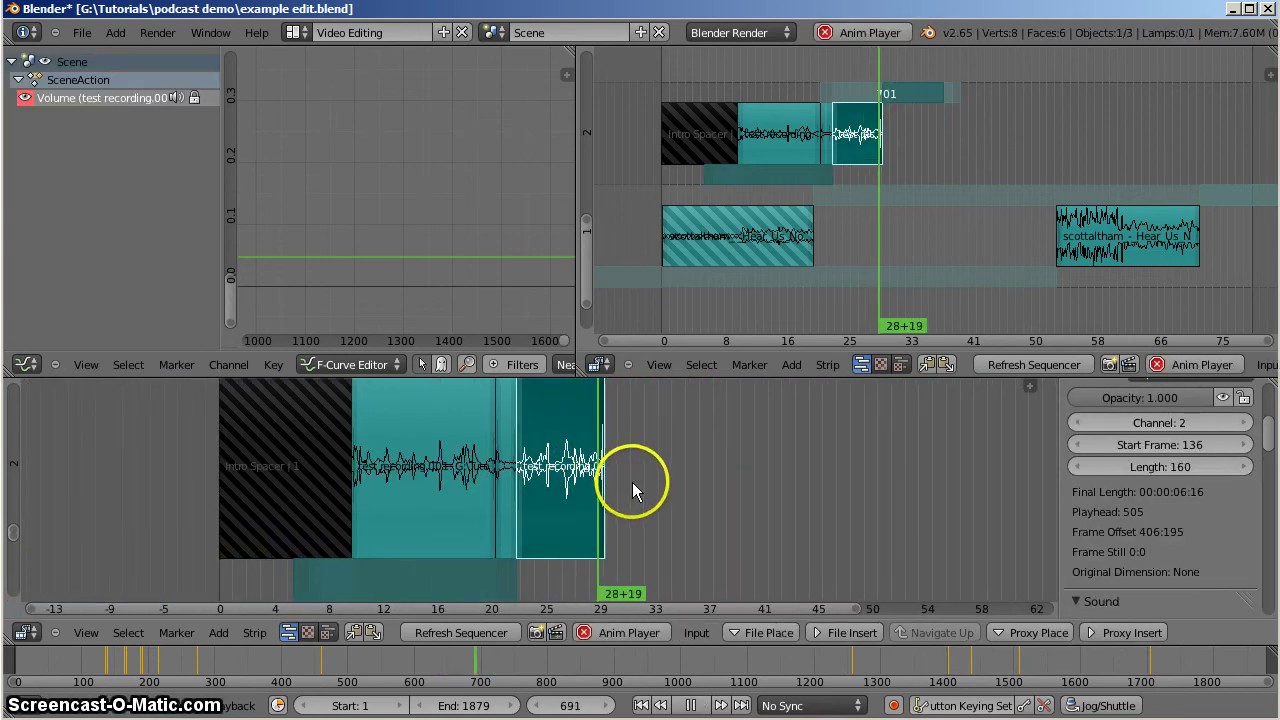
key(alt+a)
Adjust the strip's end handle, finally trimming it to 163 frames.
scroll(623, 478, up, 4)
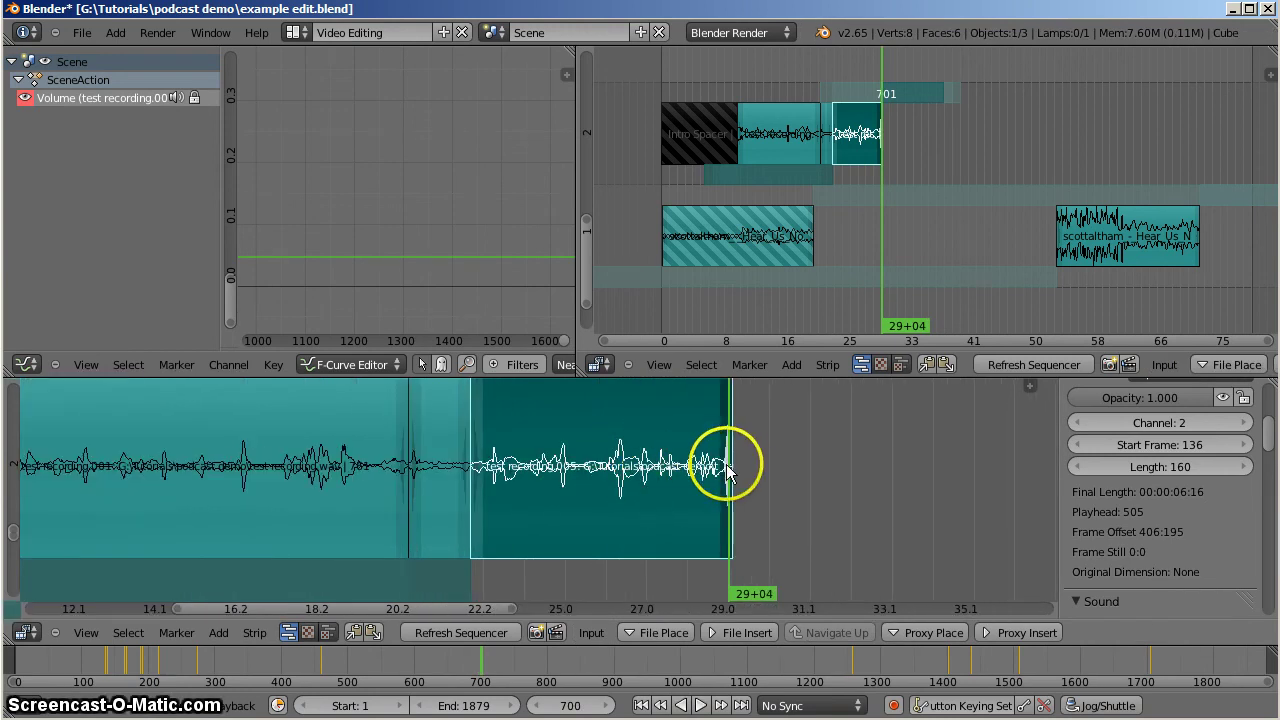
mouse_move(727, 472)
right_down()
mouse_move(760, 471)
mouse_move(748, 472)
right_up()
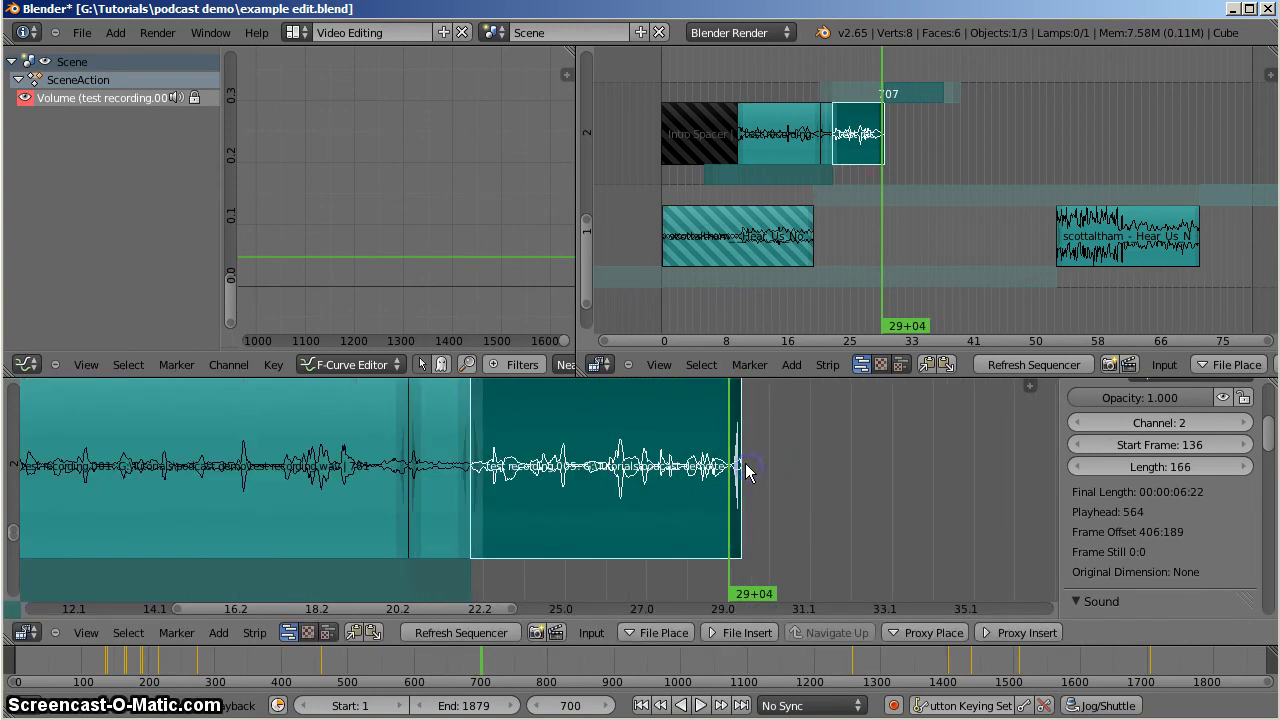
key(alt+a)
scroll(729, 470, up, 3)
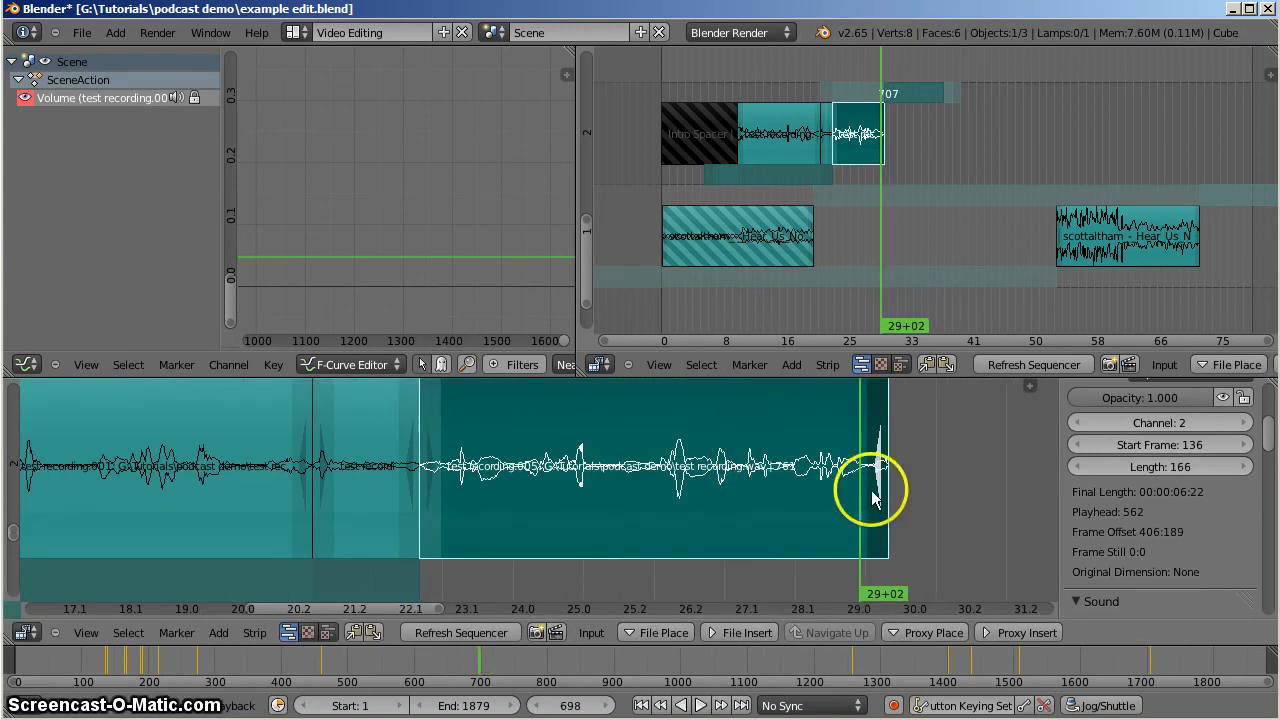
key(alt+a)
click(833, 463)
key(alt+a)
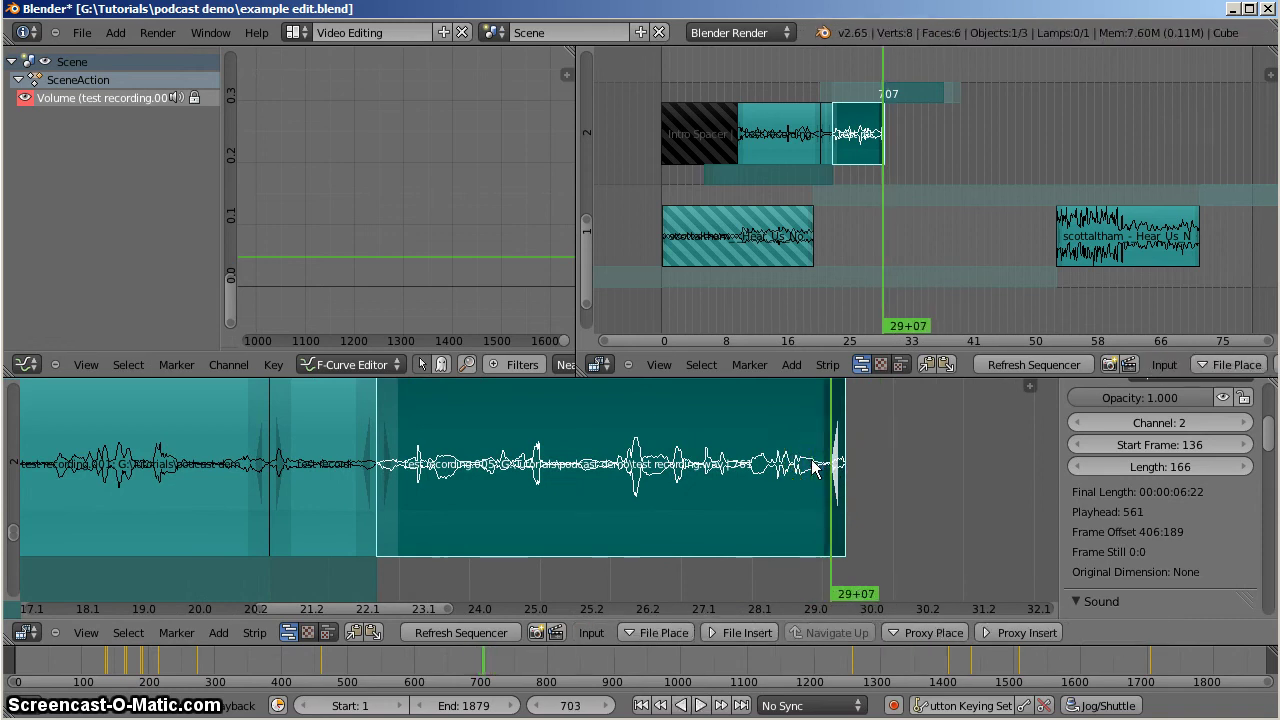
click(829, 462)
right_drag(833, 463, 813, 465)
Apply a Fade Out with duration 3 to test recording.005 from frame 695.
click(810, 465)
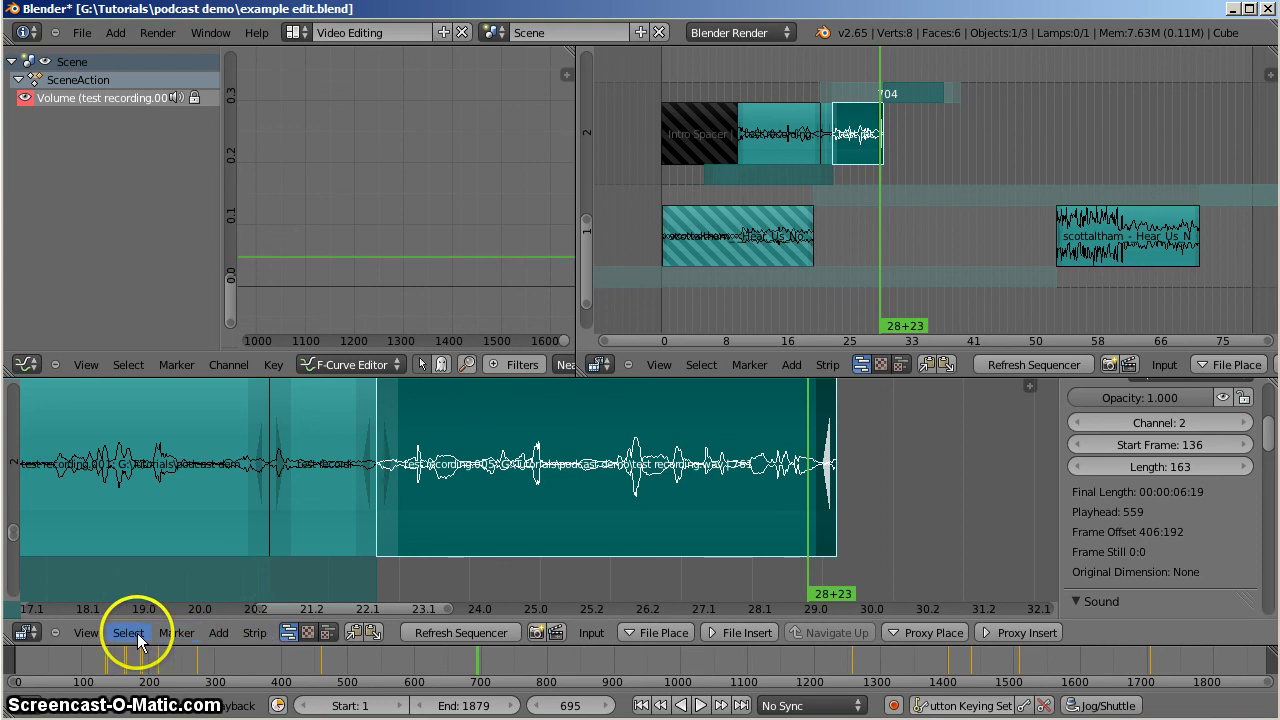
click(260, 636)
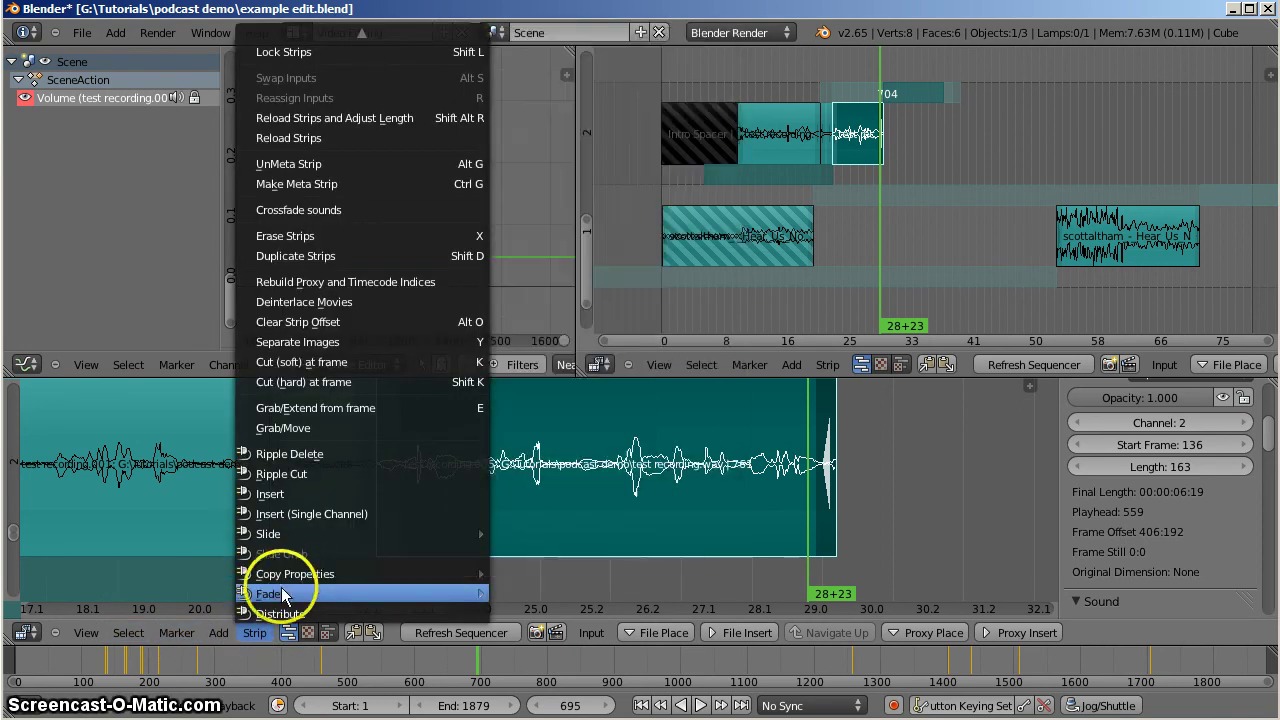
mouse_move(268, 596)
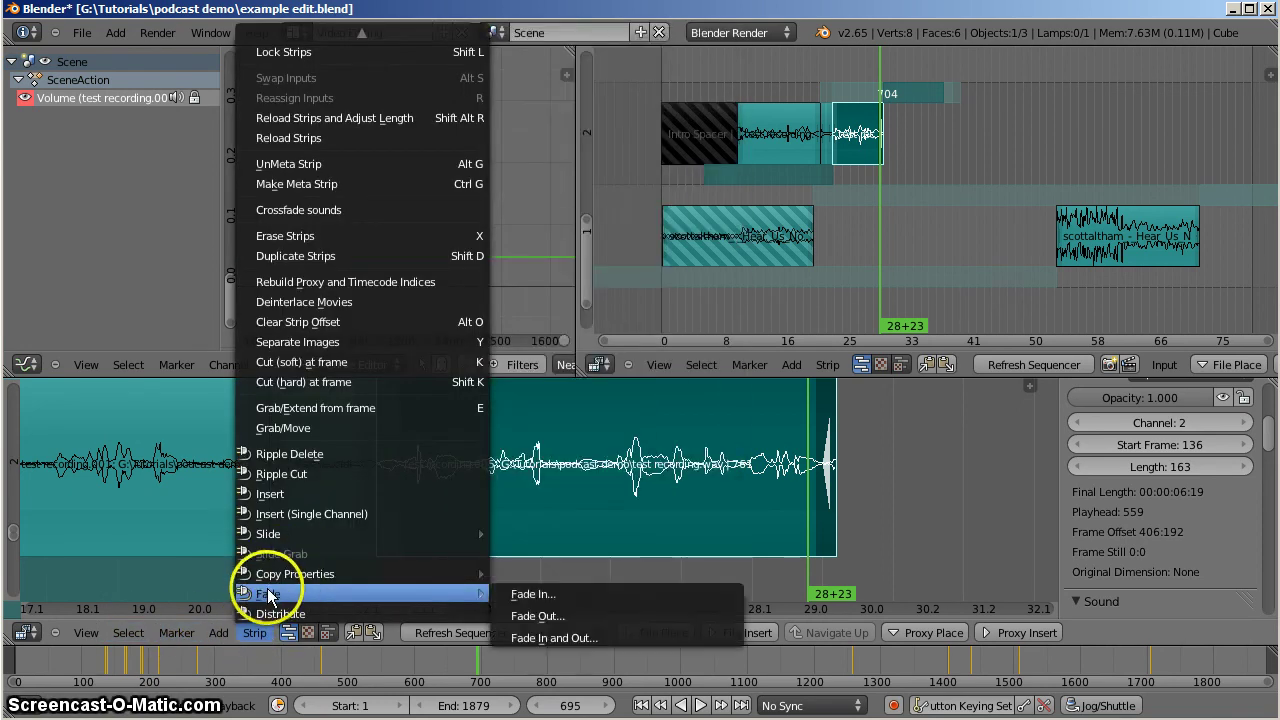
click(604, 618)
click(714, 651)
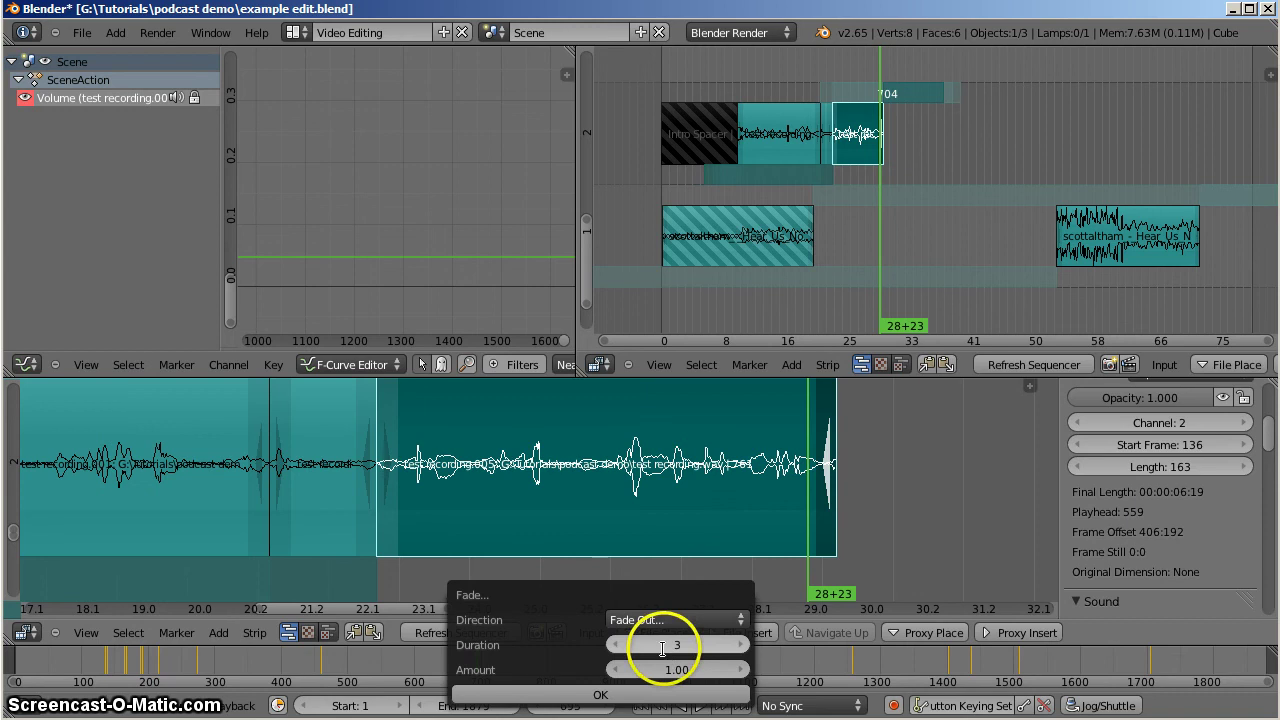
text(3)
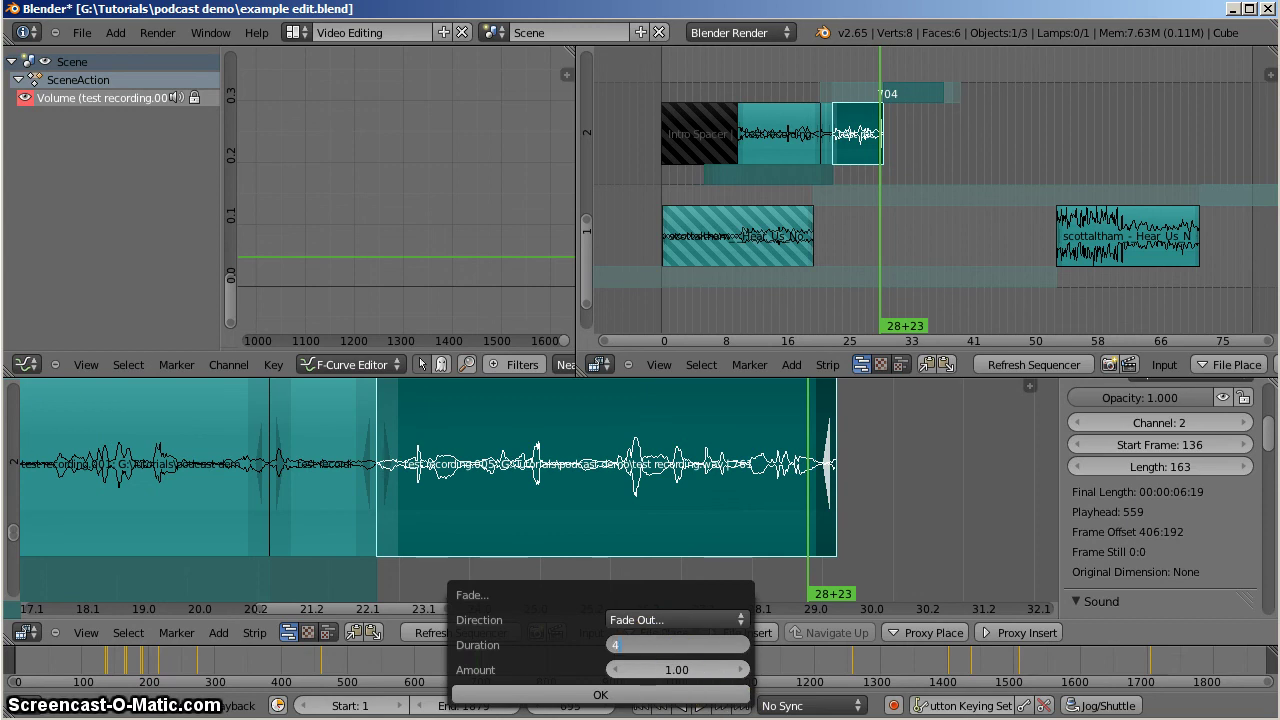
click(604, 694)
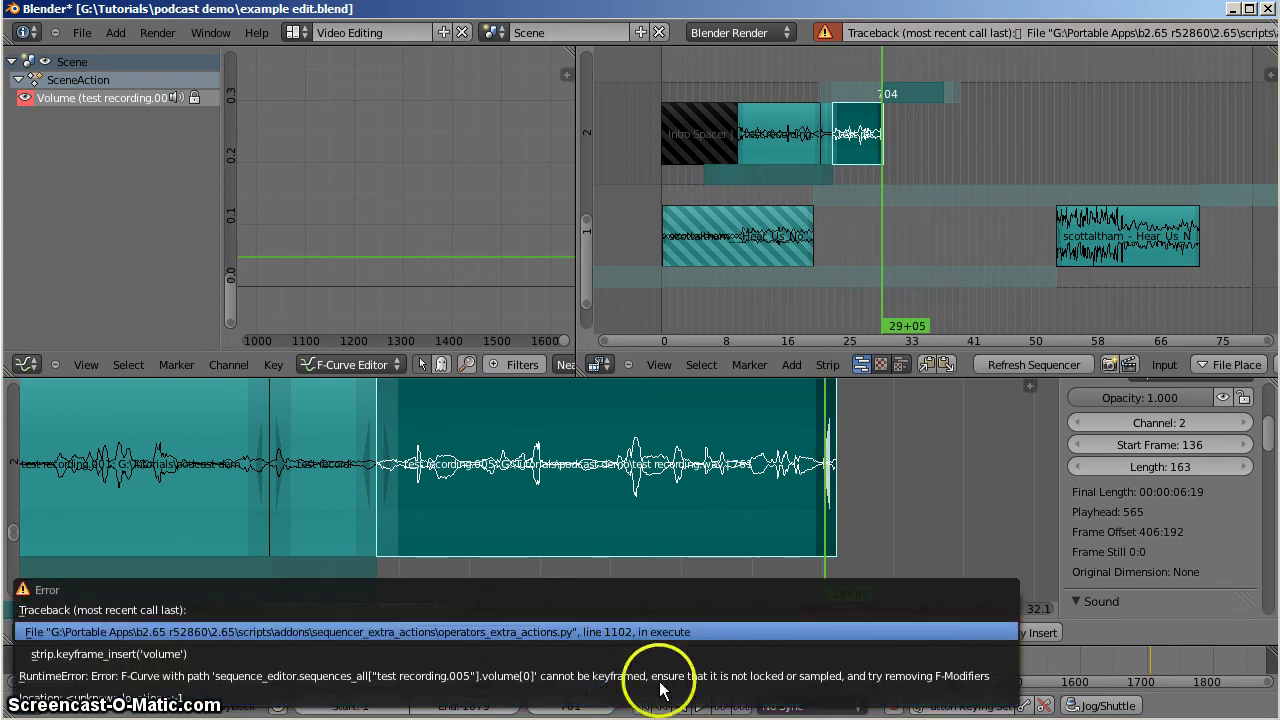
Shorten the strip's end by one frame and move the playhead to frame 692.
drag(817, 434, 785, 437)
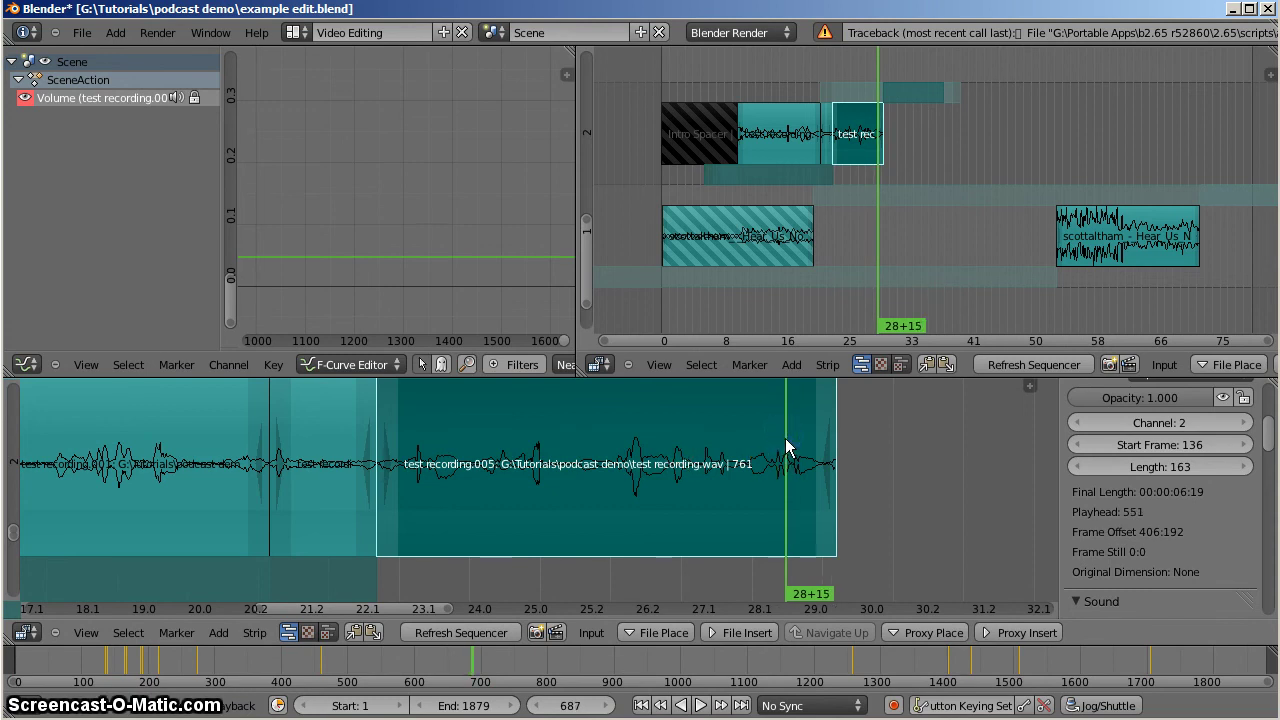
key(alt+a)
key(alt+a)
right_click(836, 490)
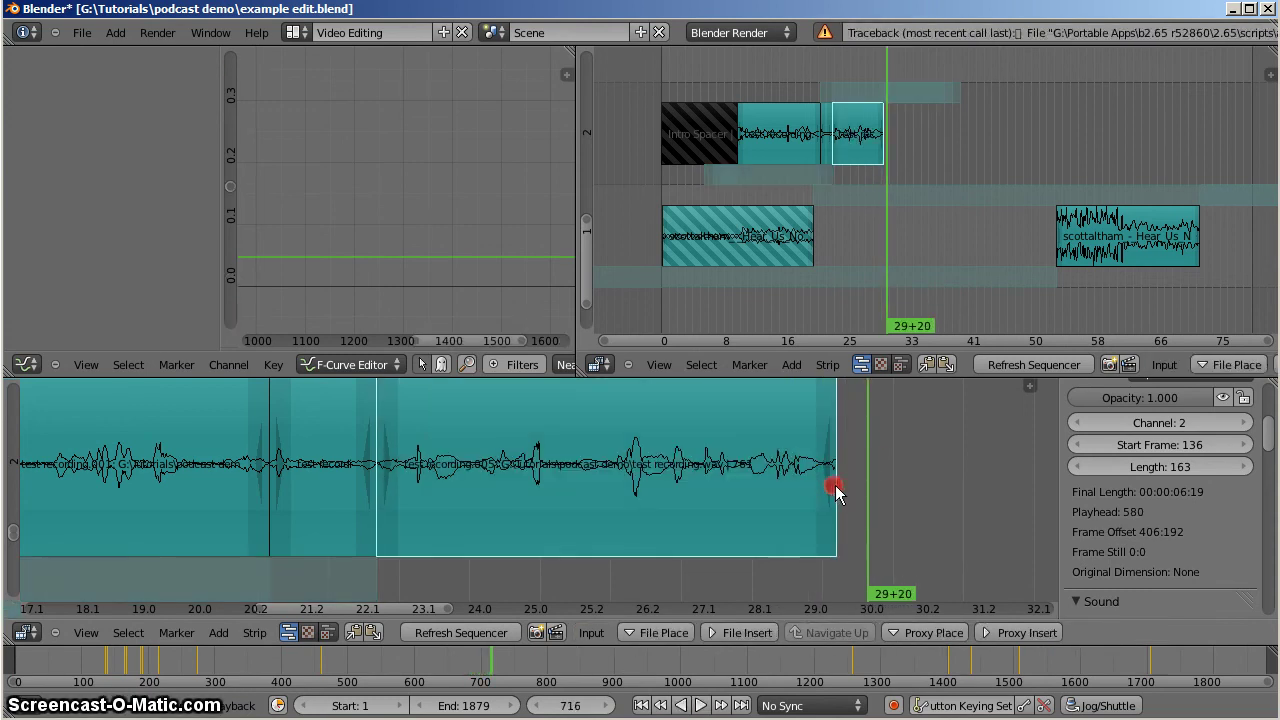
right_drag(836, 490, 824, 484)
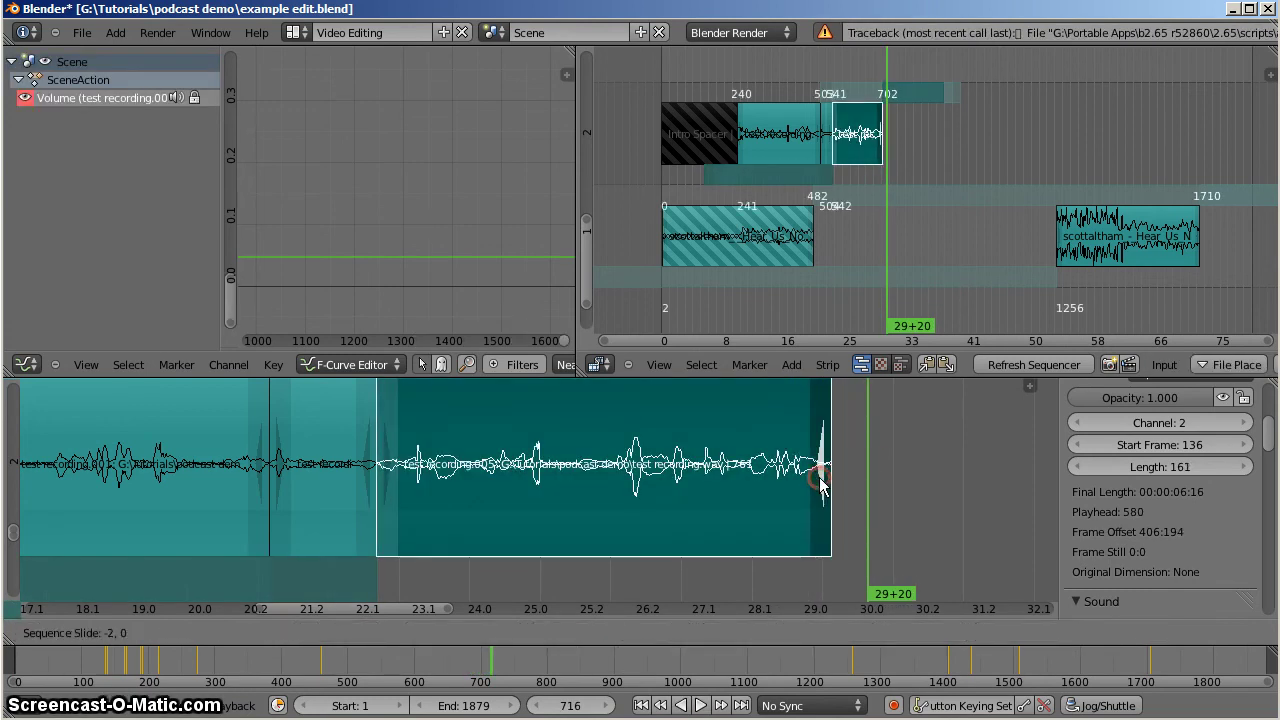
click(822, 485)
mouse_move(828, 457)
mouse_down()
mouse_move(800, 455)
mouse_move(817, 457)
mouse_up()
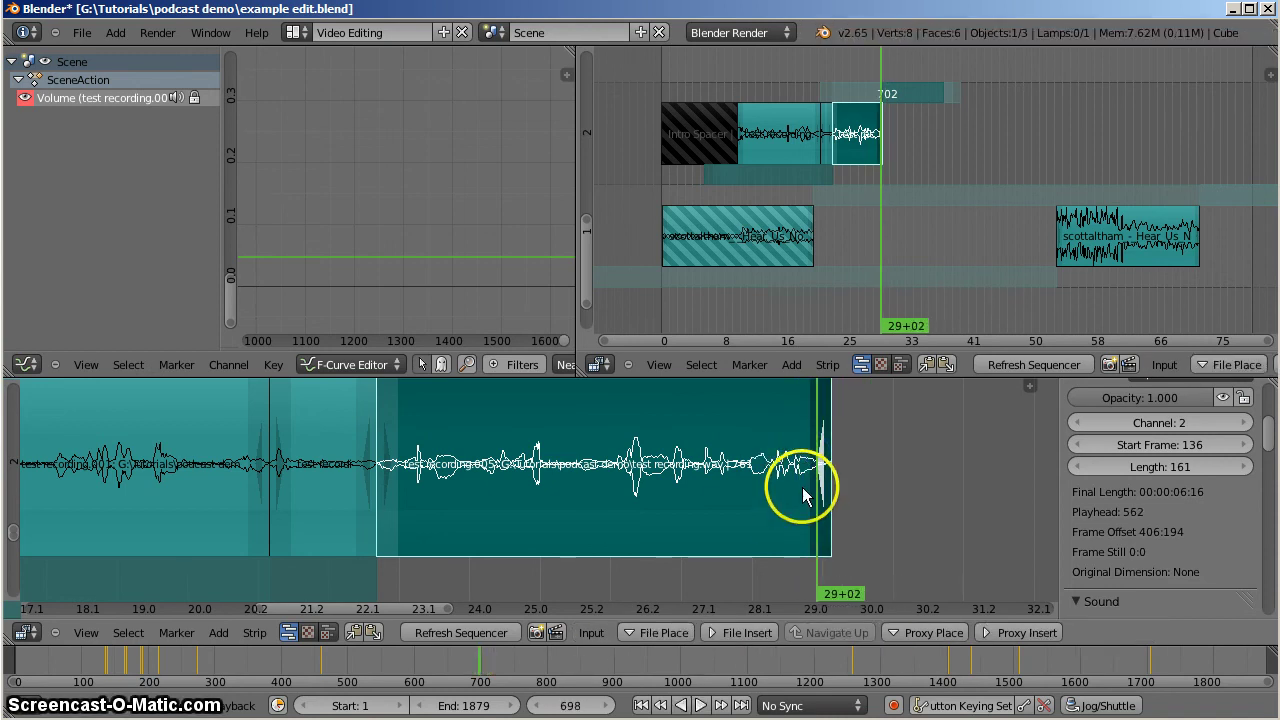
scroll(1182, 483, down, 6)
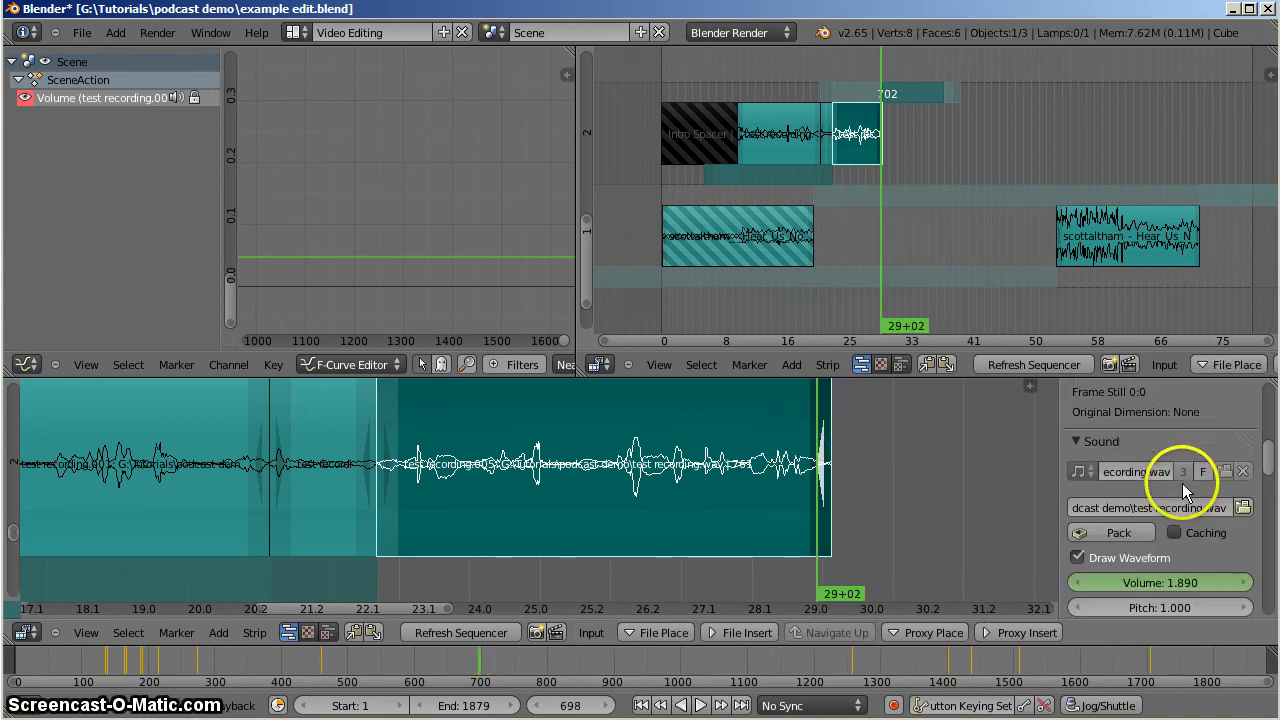
Inspect the Volume field's keyframe menu without changes, then set the frame from the curve graph.
right_click(1181, 511)
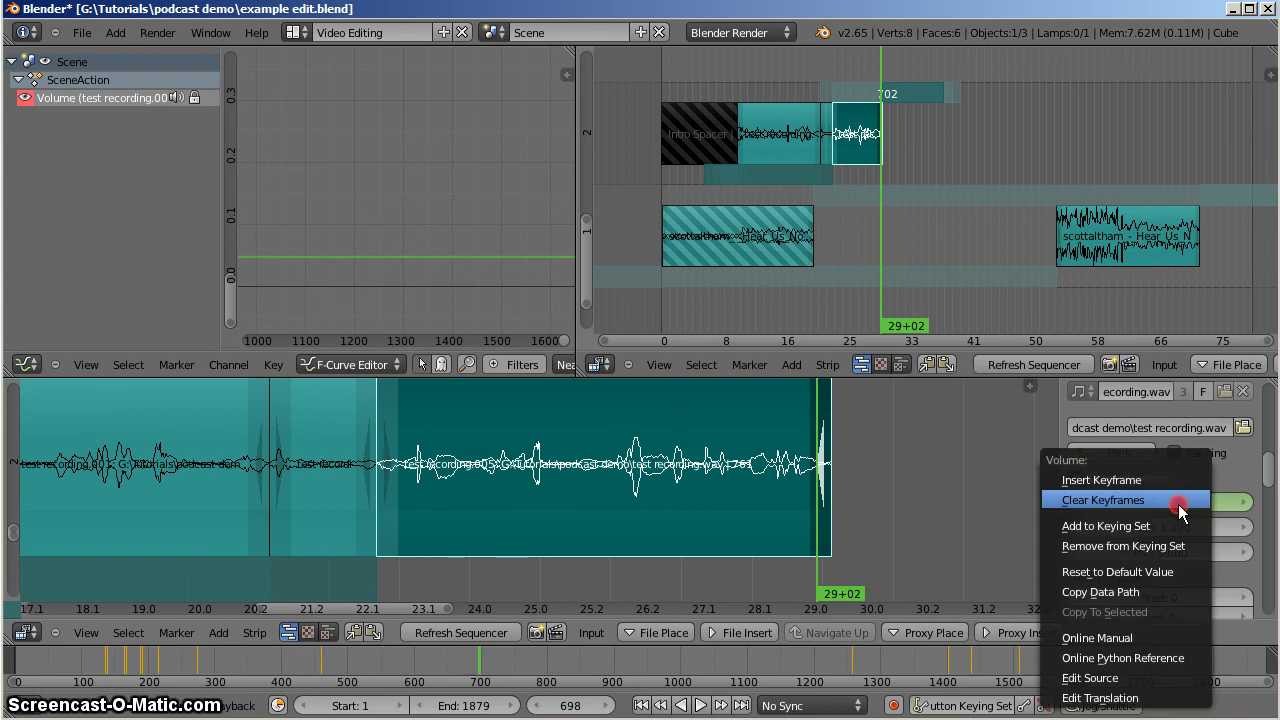
click(1174, 500)
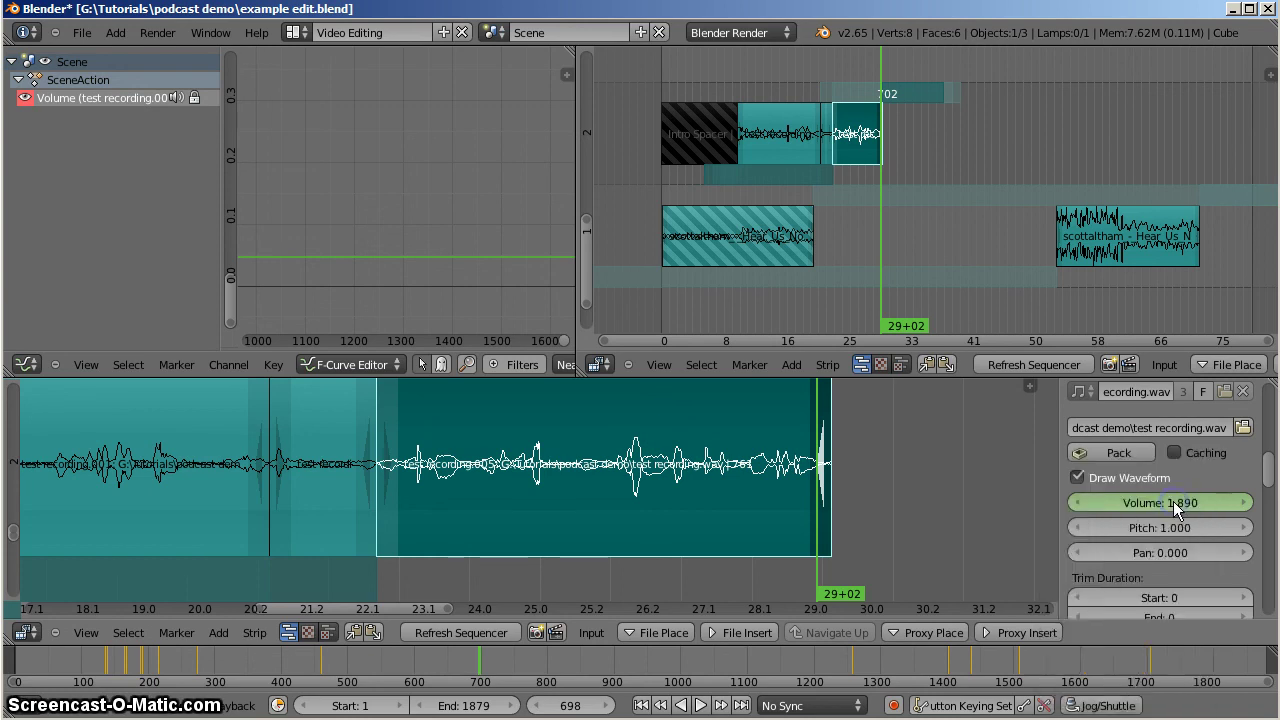
right_click(1174, 501)
click(1174, 501)
click(771, 486)
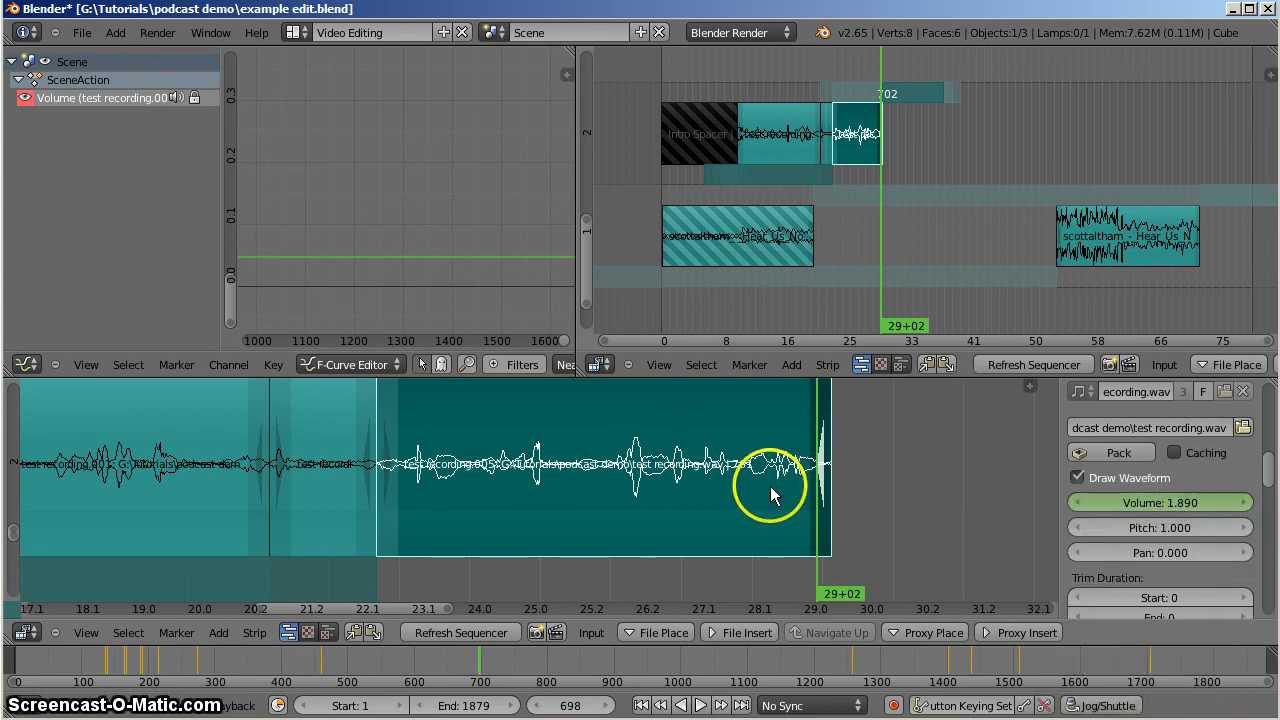
right_click(1155, 503)
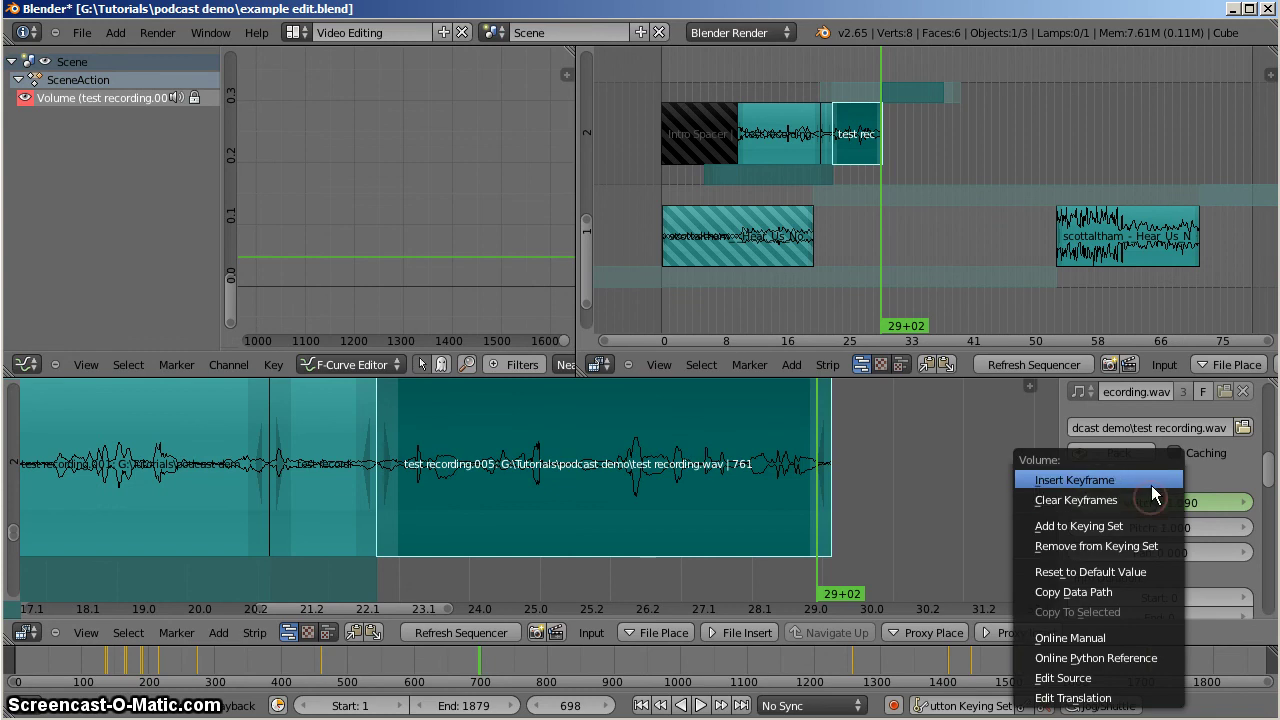
click(1150, 501)
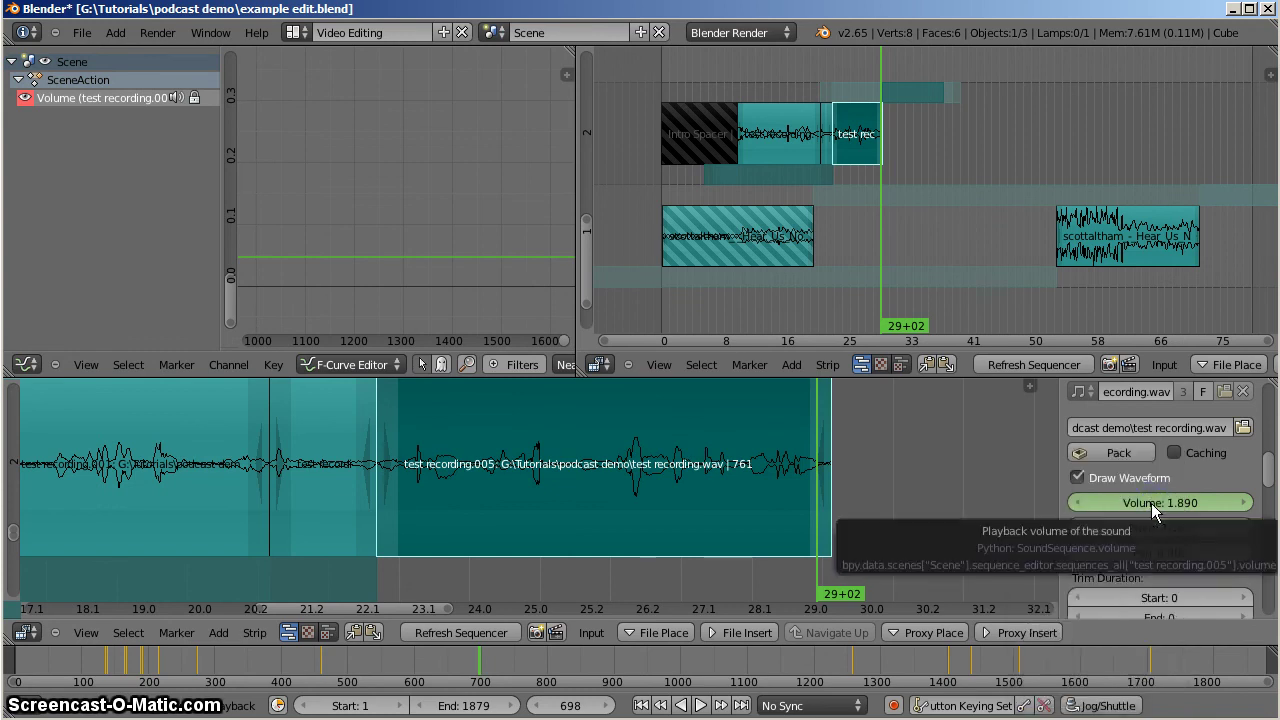
drag(429, 225, 444, 221)
Frame the volume curve, go to frame 138, and clear the strip's Volume keyframes.
key(Home)
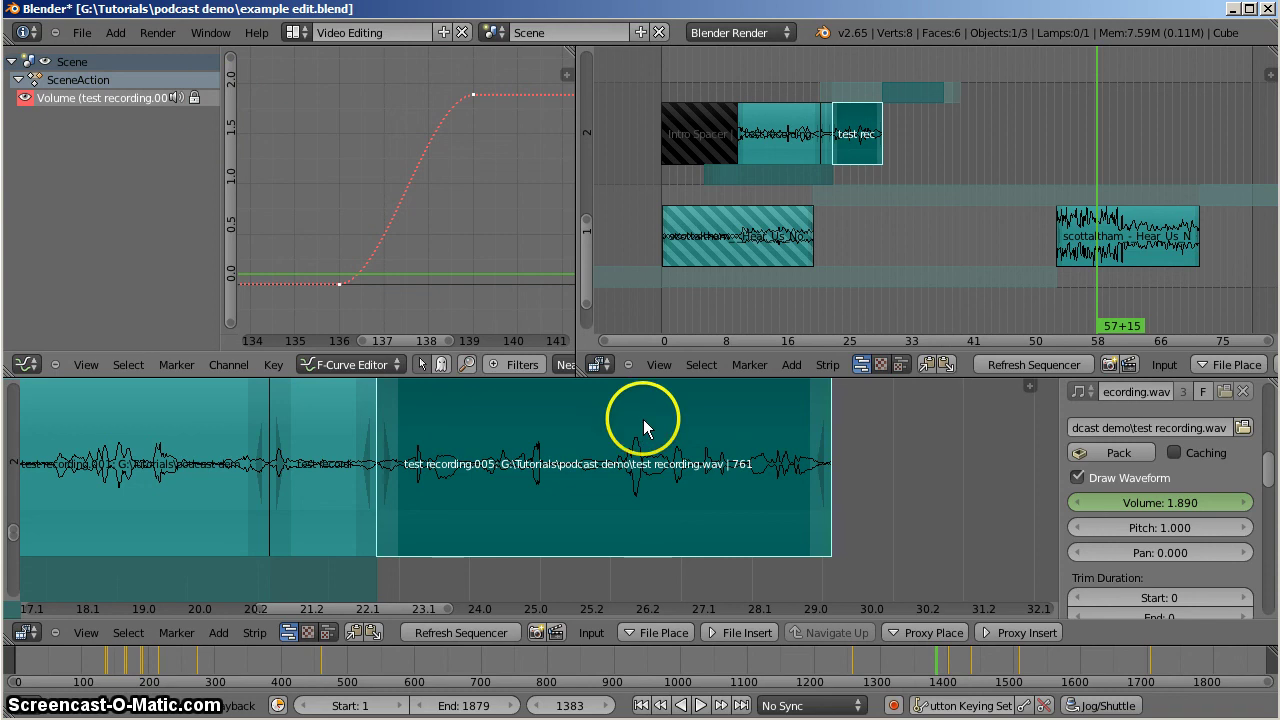
click(435, 126)
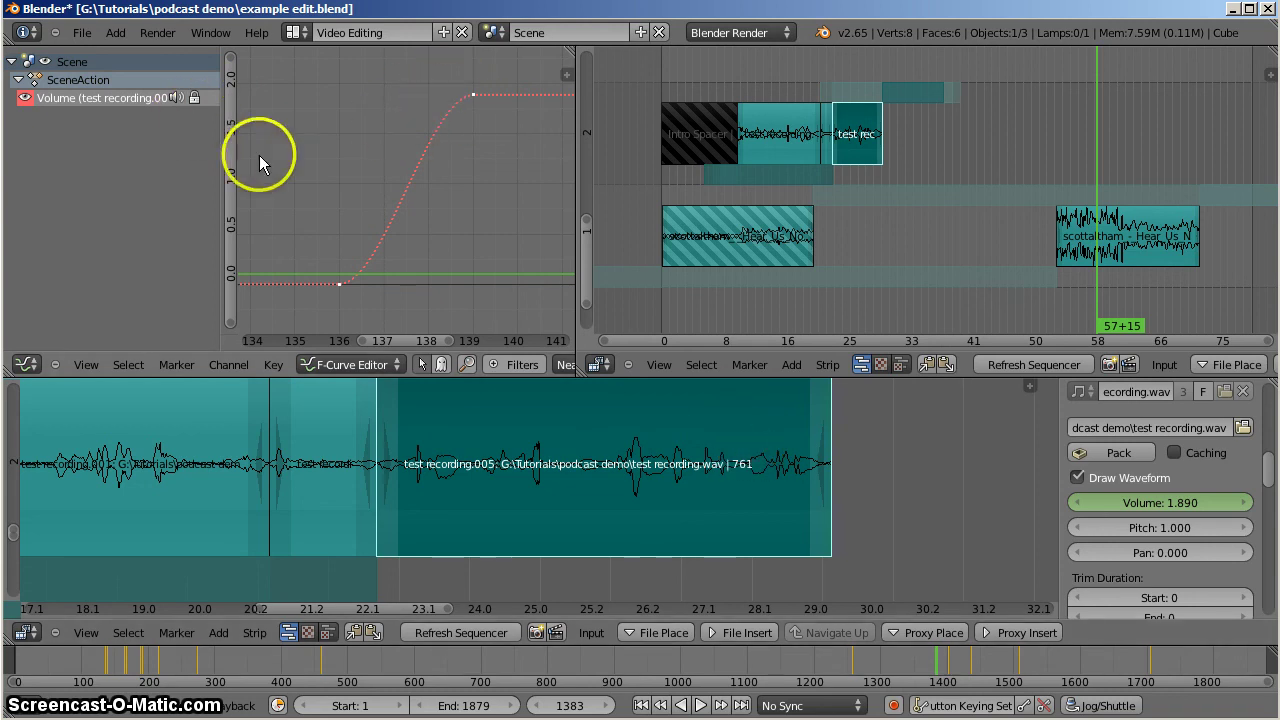
click(416, 202)
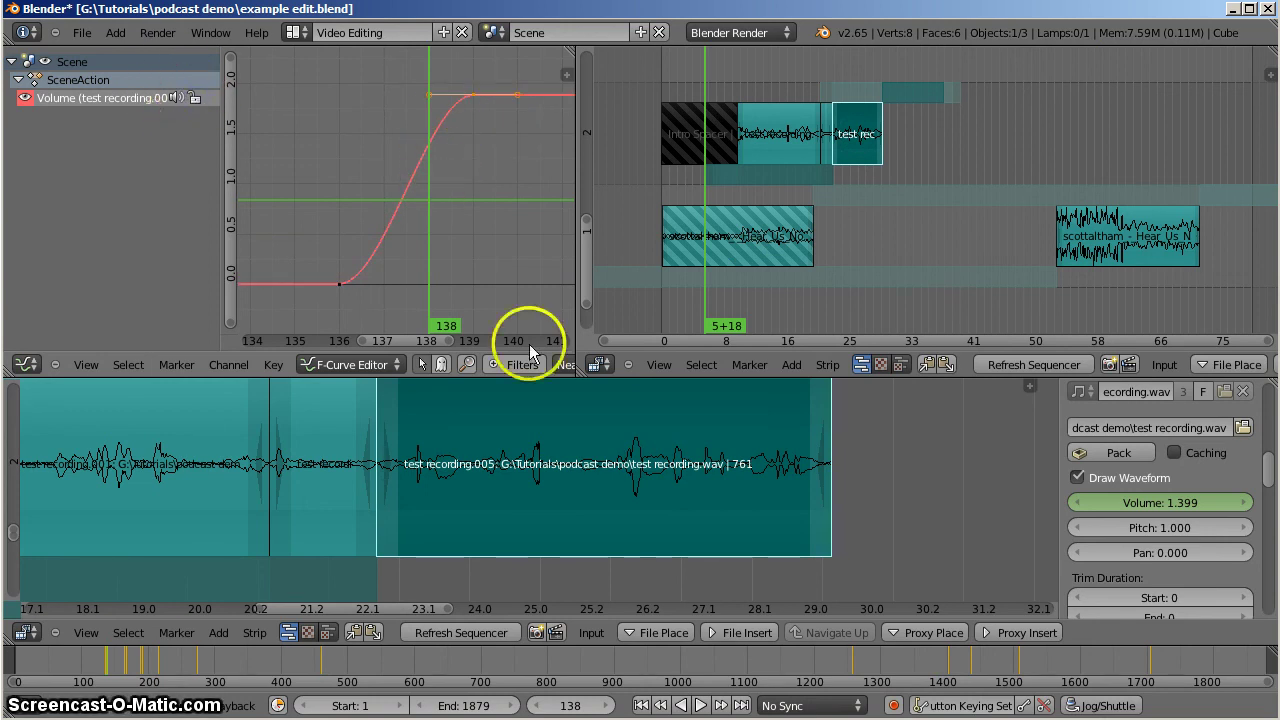
right_click(692, 448)
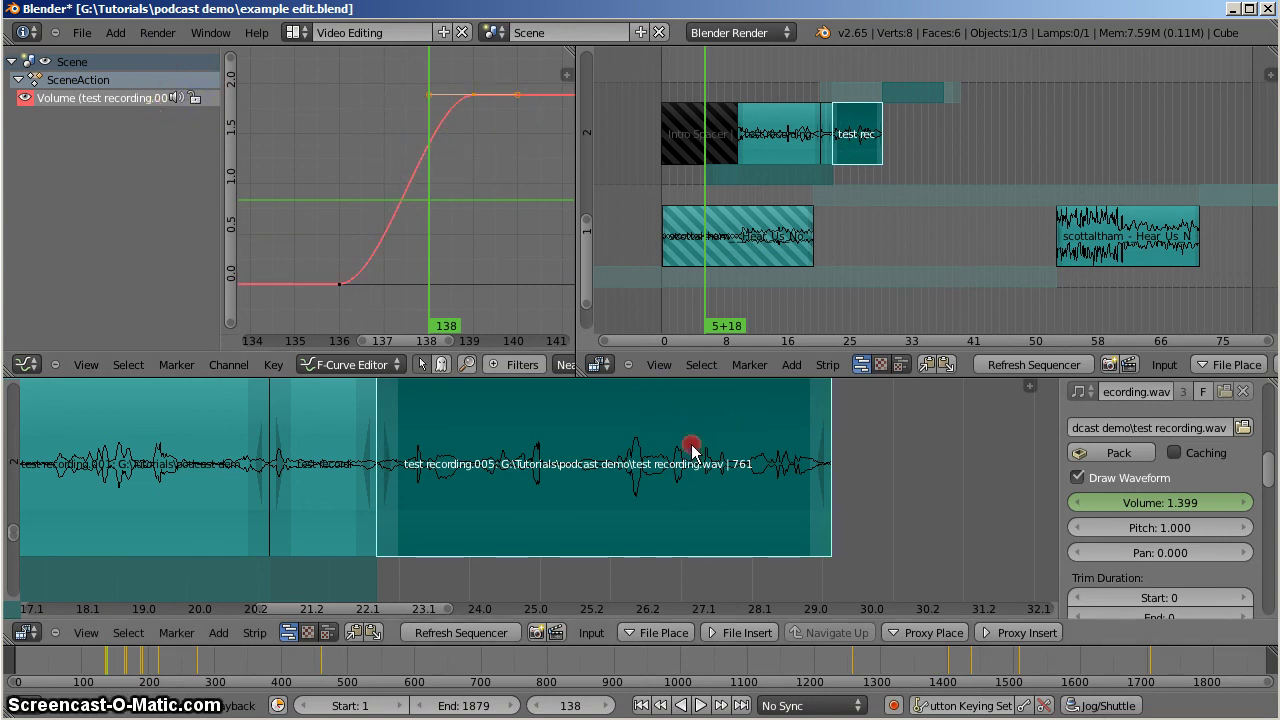
right_click(1186, 504)
click(1186, 505)
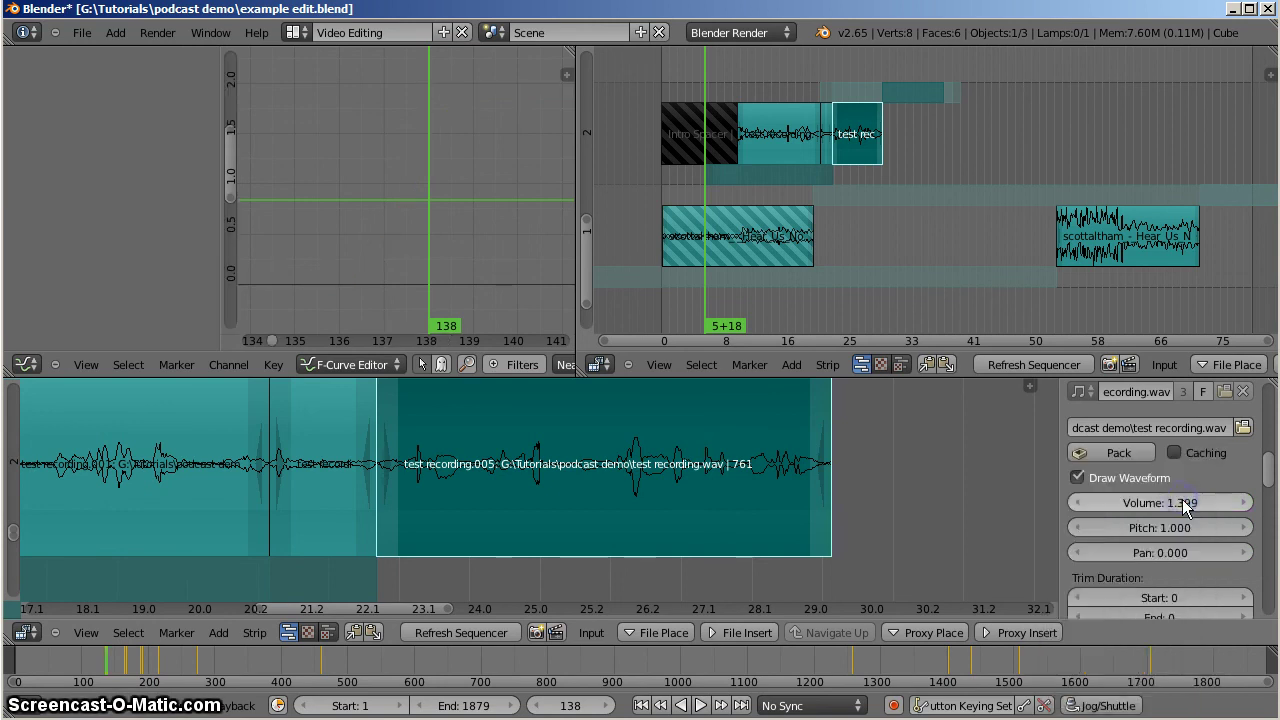
click(791, 462)
Apply a 3-frame Fade Out to test recording.005 with the playhead at frame 697.
click(815, 460)
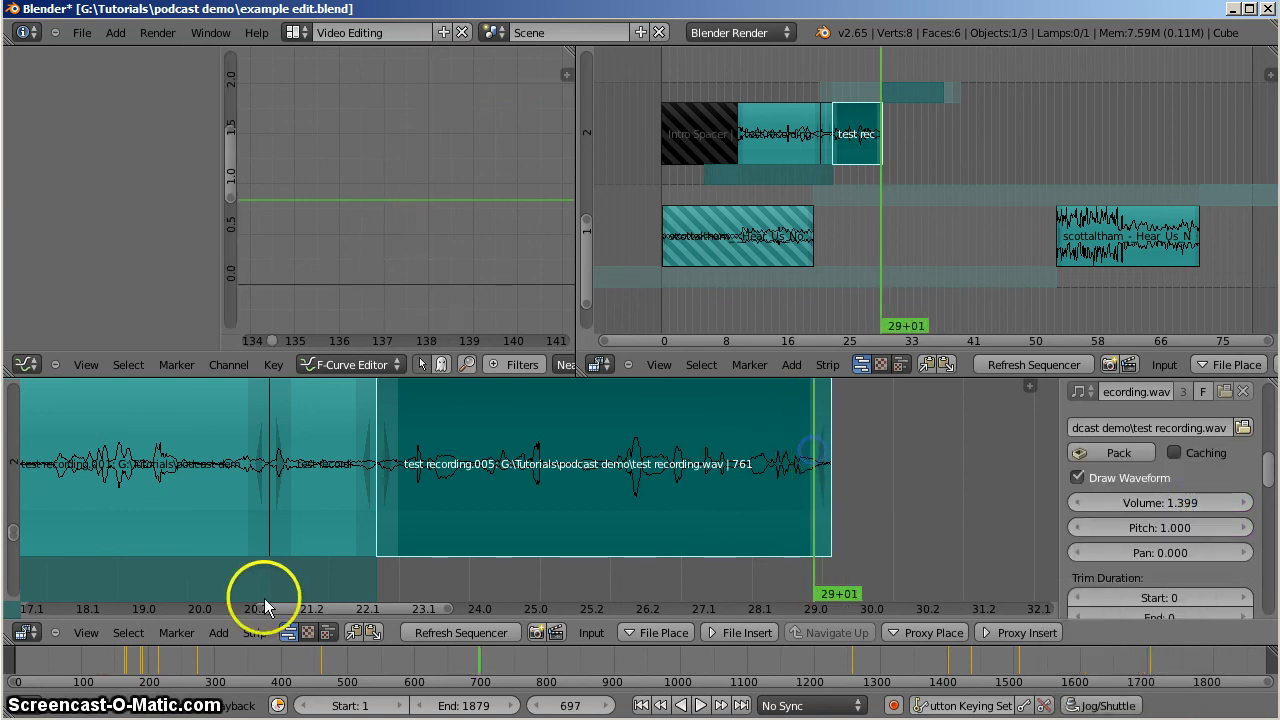
click(255, 635)
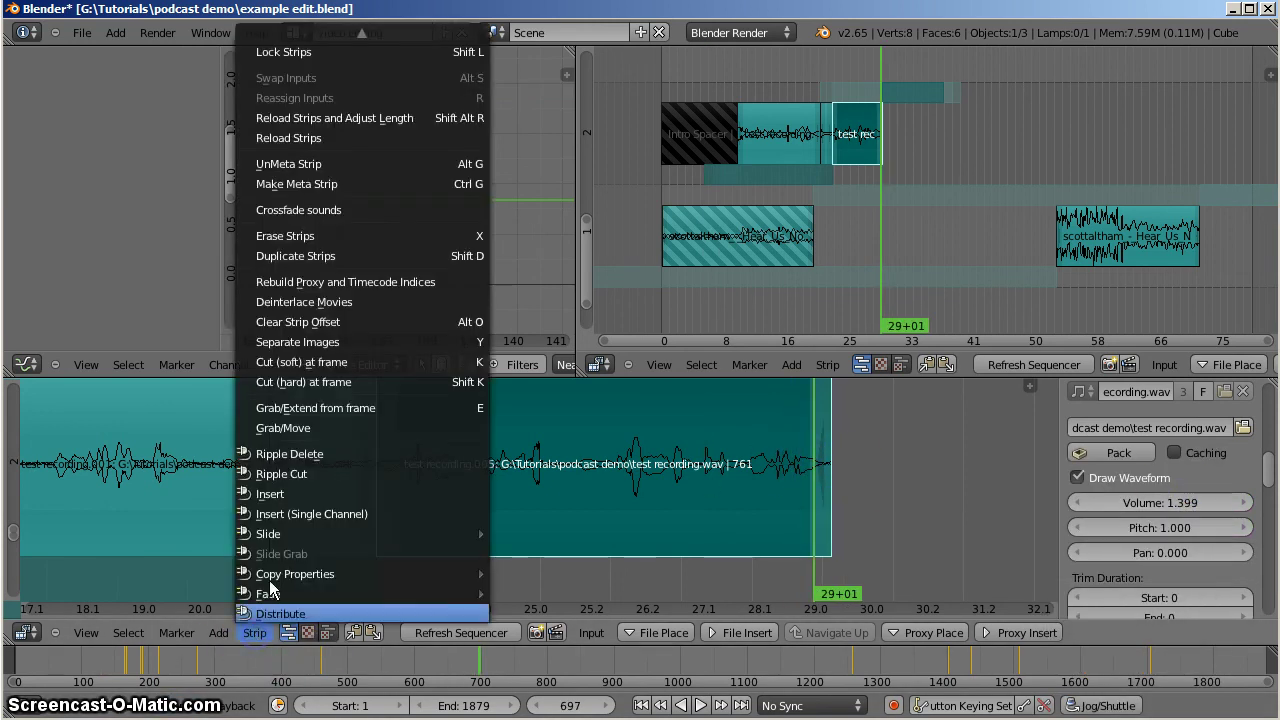
mouse_move(268, 594)
click(576, 617)
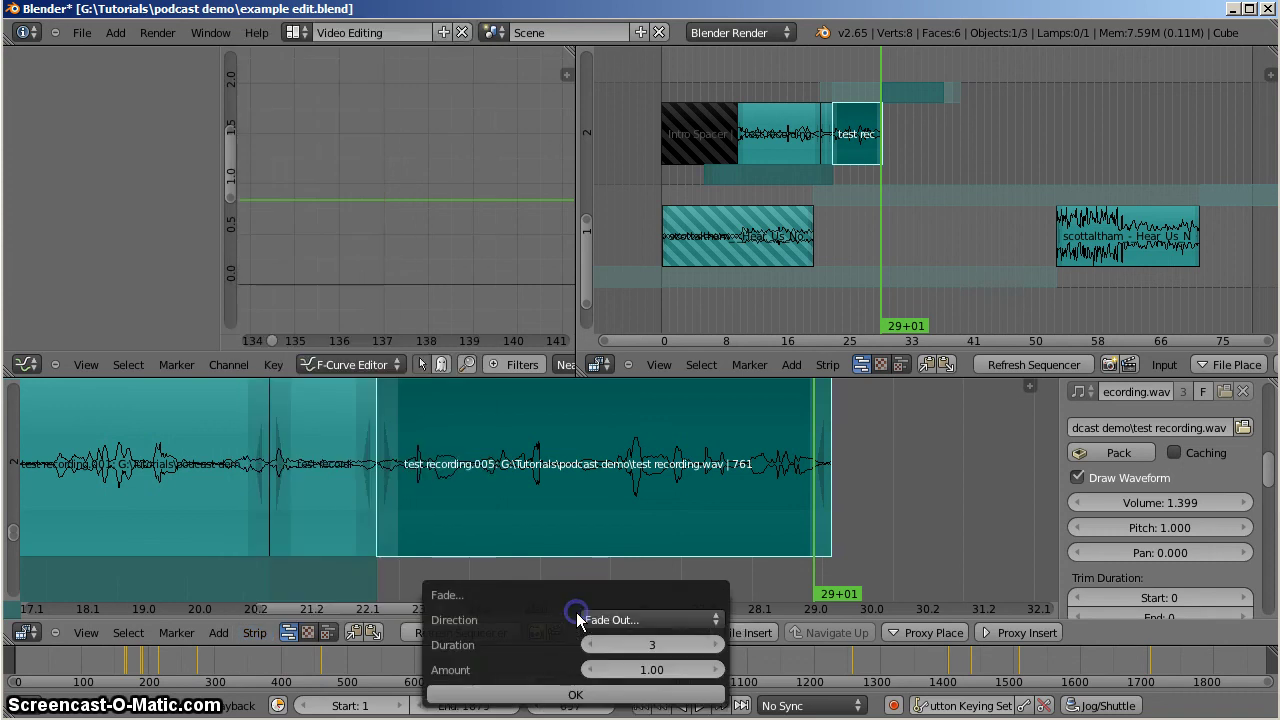
click(679, 697)
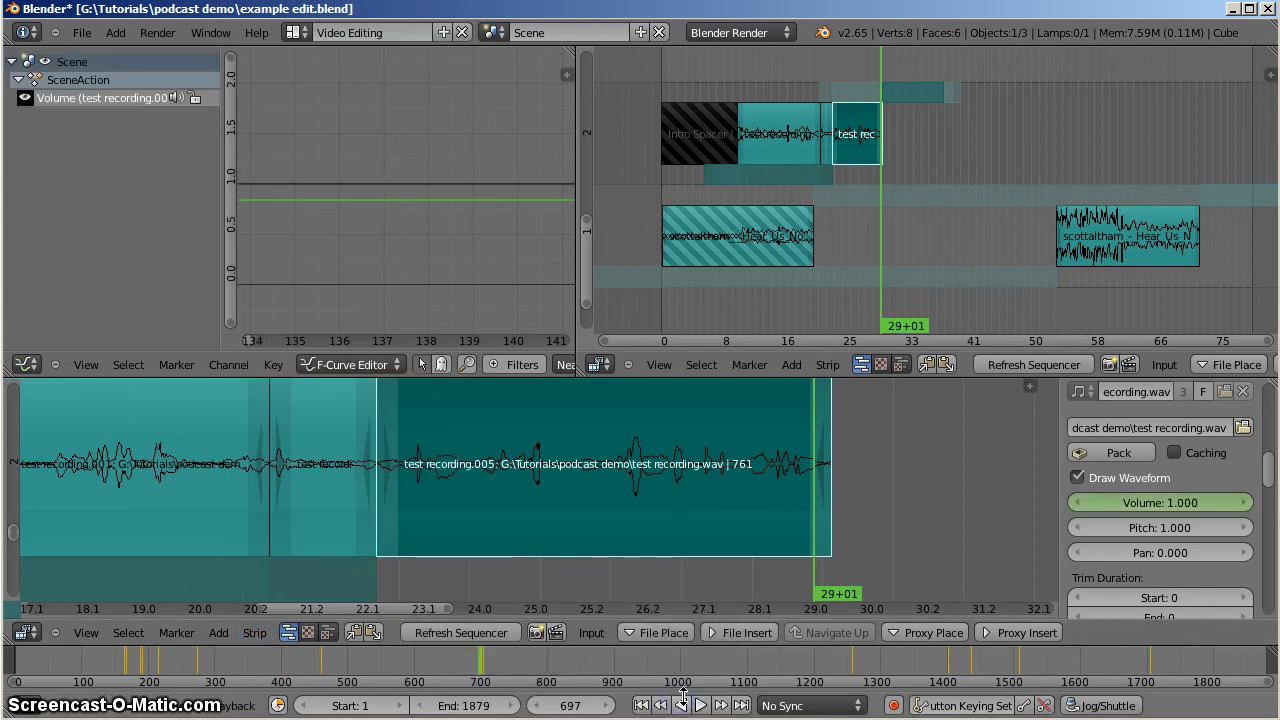
Frame the fade curve and play from frame 676 to hear the fade-out.
key(Home)
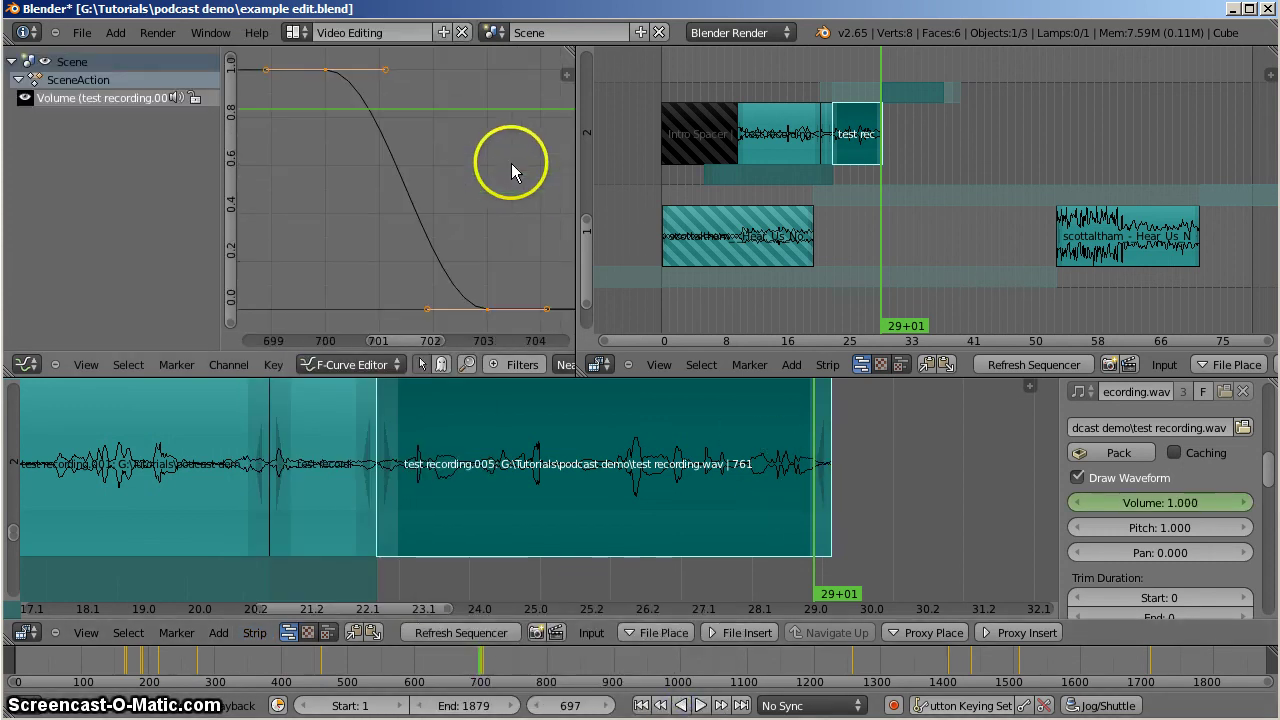
click(756, 447)
key(alt+a)
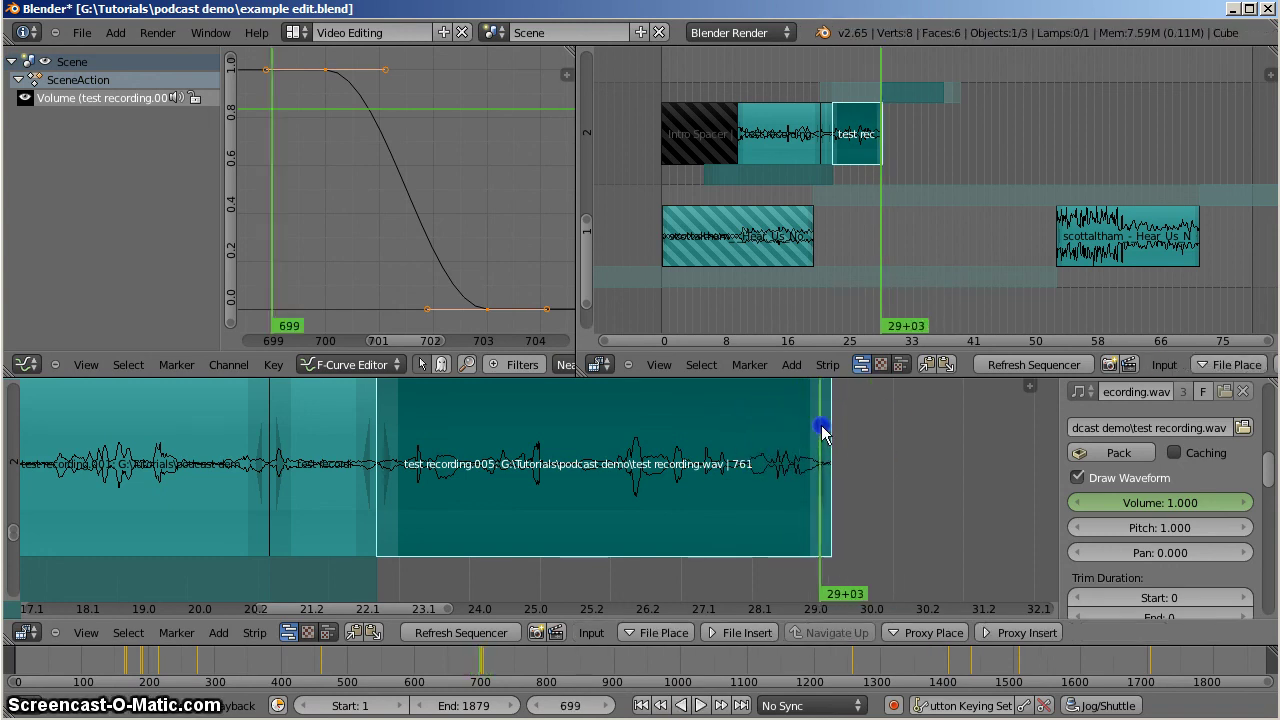
click(716, 421)
drag(716, 421, 40, 406)
scroll(198, 463, down, 2)
Play the opening of the voice recording to listen to how it starts.
scroll(210, 486, down, 3)
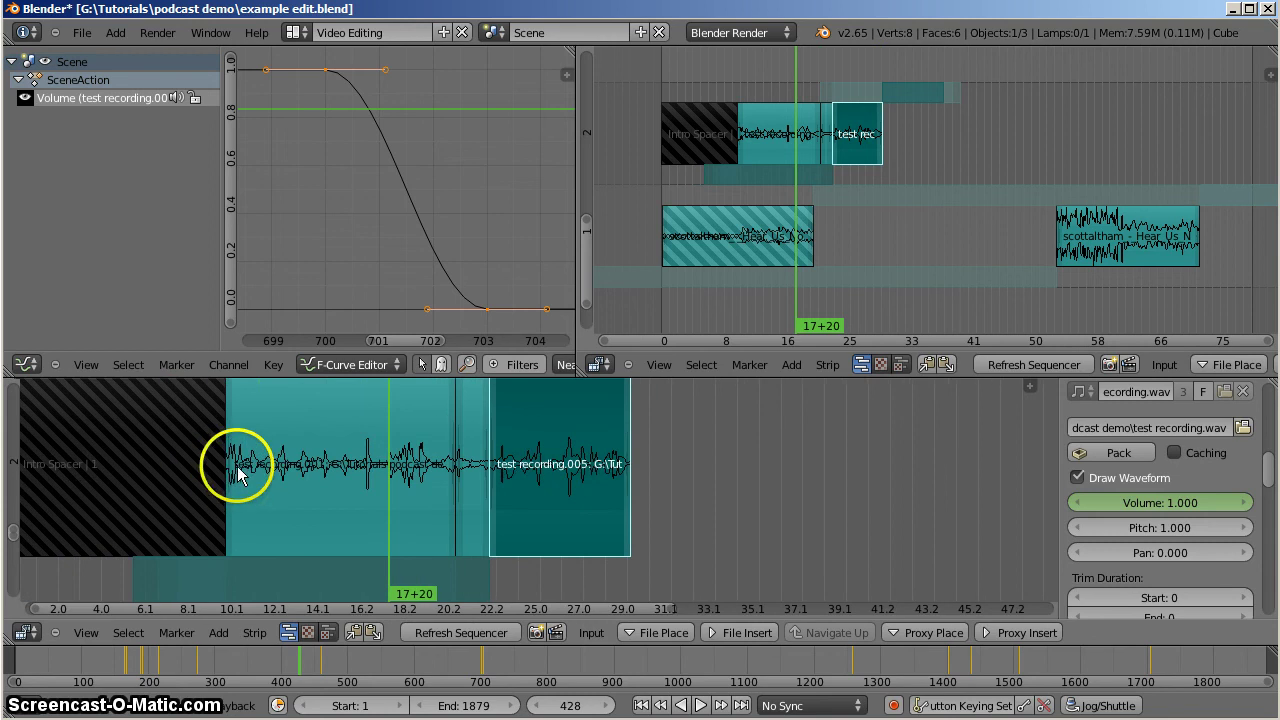
click(214, 458)
key(alt+a)
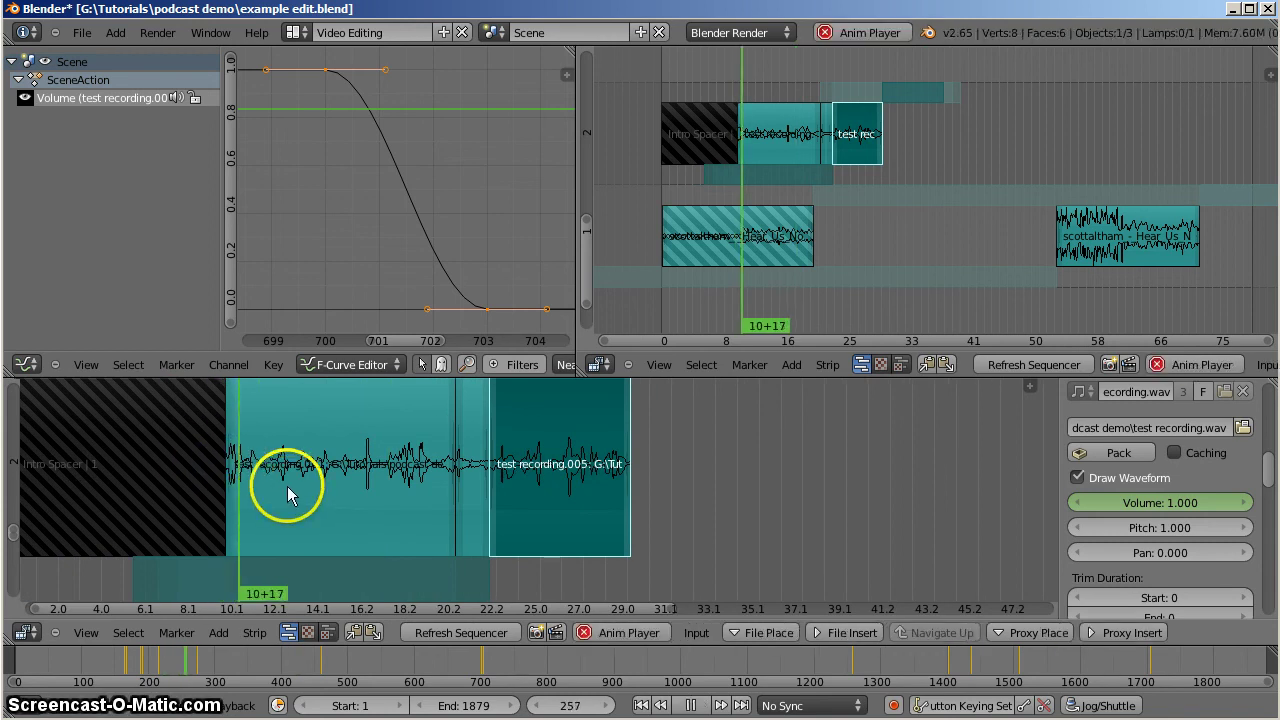
key(alt+a)
Try a 3-frame fade-in on the test recording.001 strip, which fails because of existing keys.
right_click(287, 487)
click(254, 632)
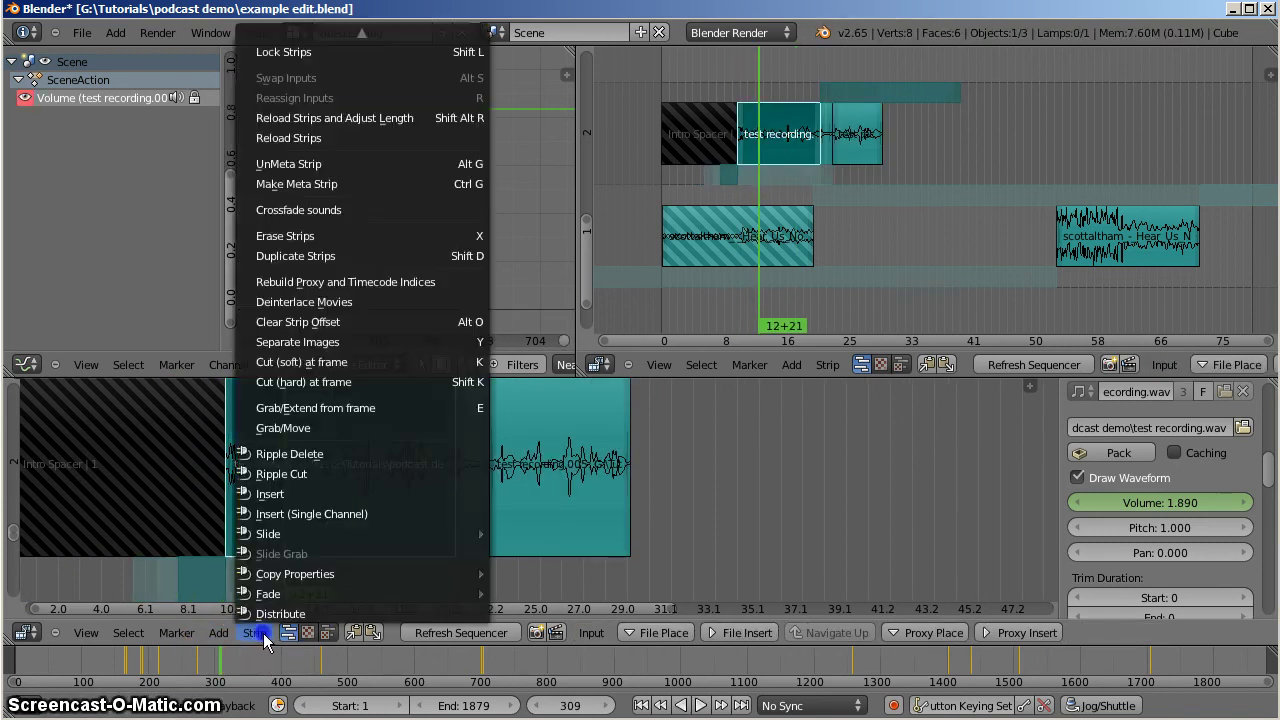
mouse_move(391, 597)
click(556, 597)
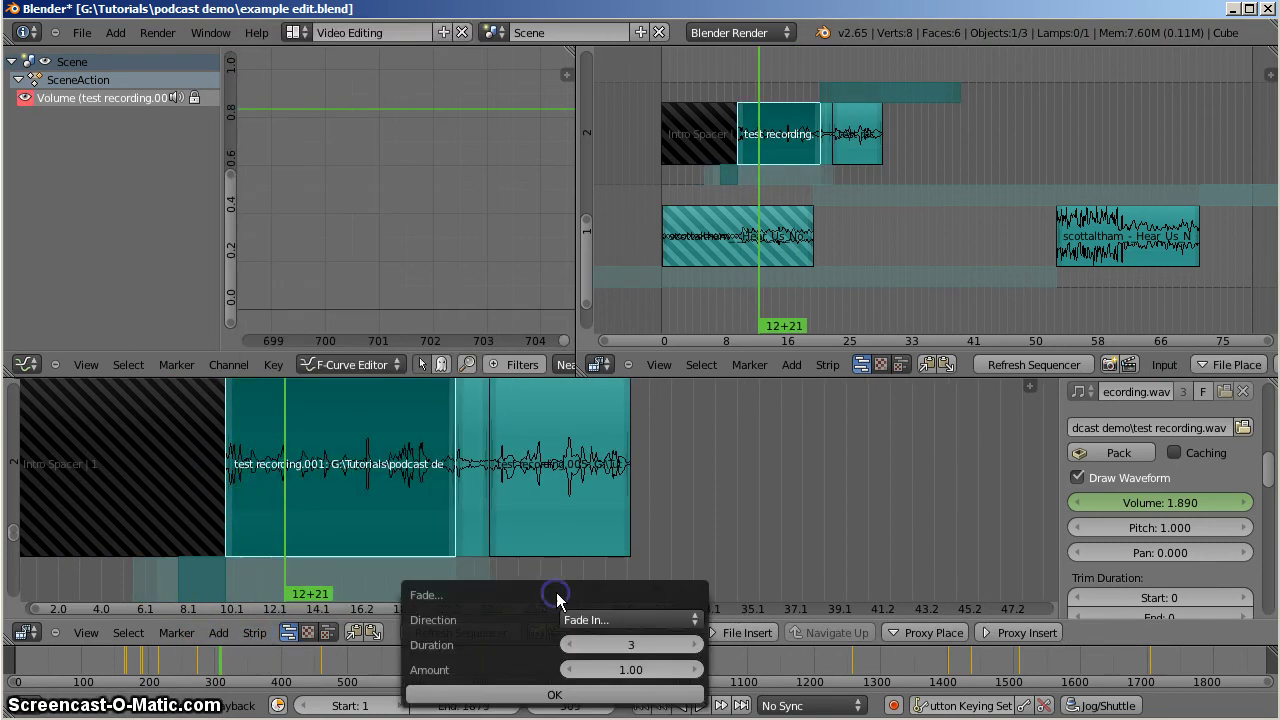
click(600, 694)
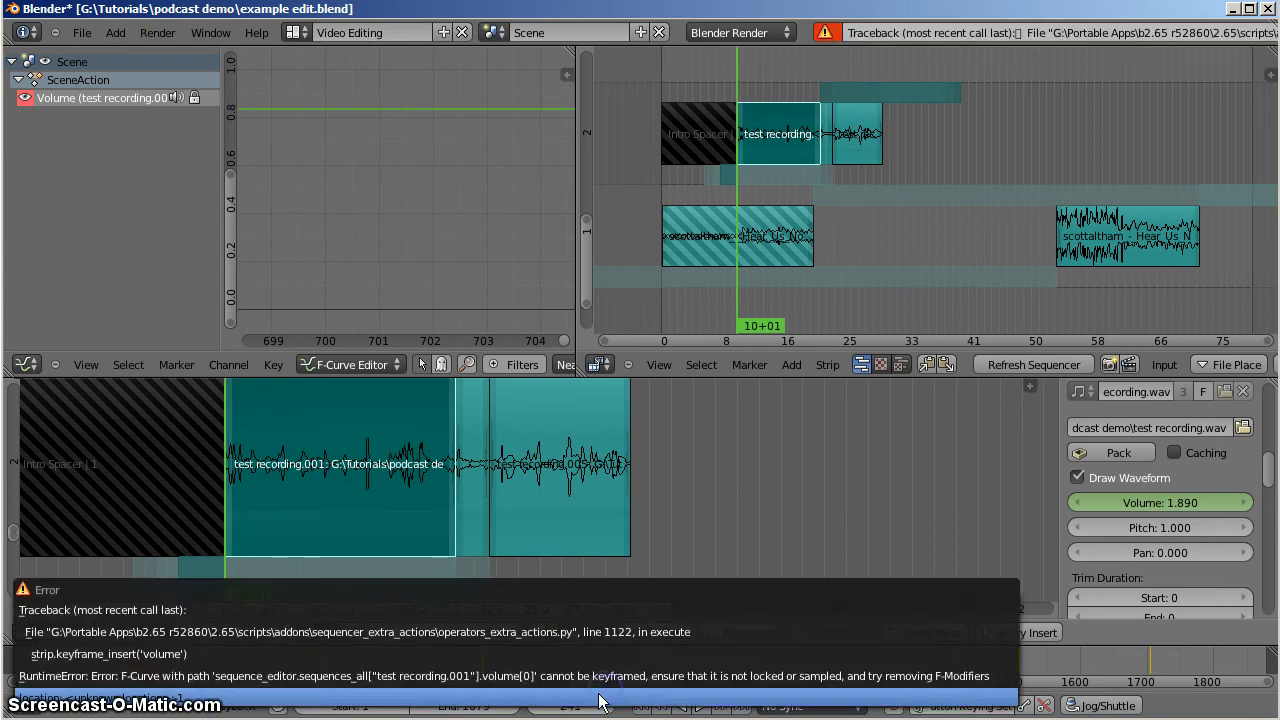
Clear the old volume keyframes from test recording.001 and play the strip to check.
right_click(320, 505)
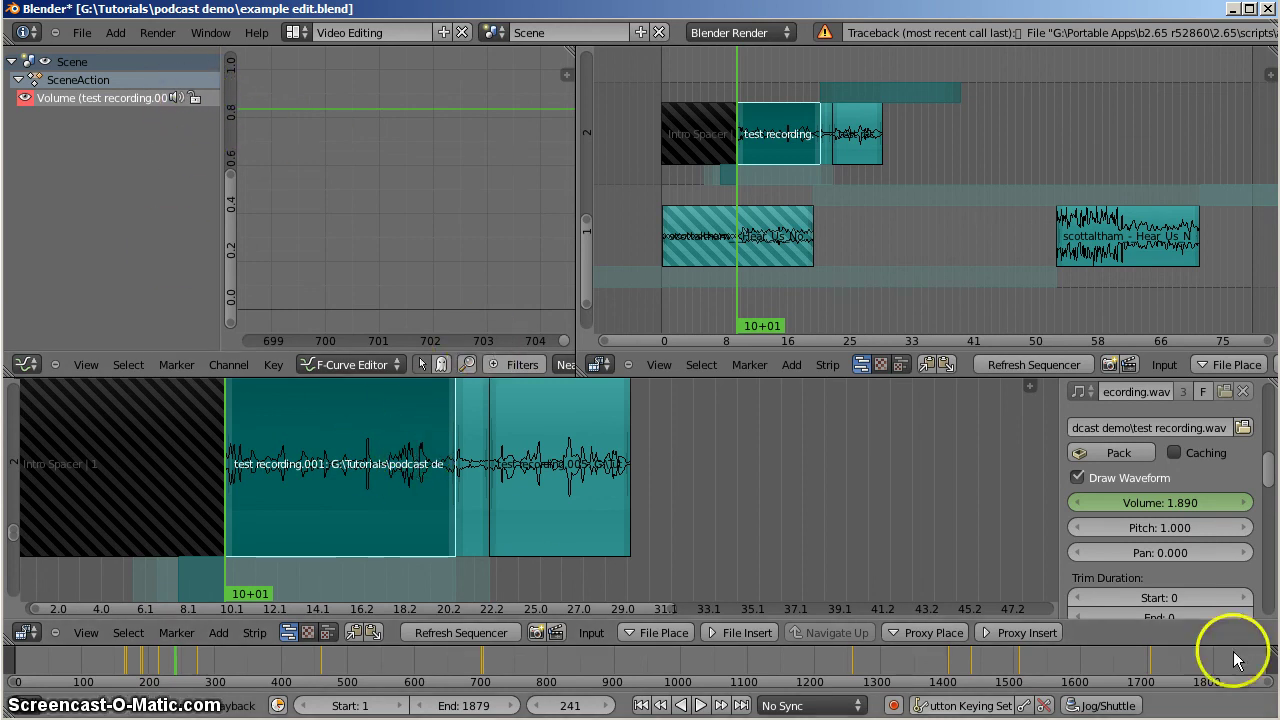
right_click(1155, 510)
click(1130, 507)
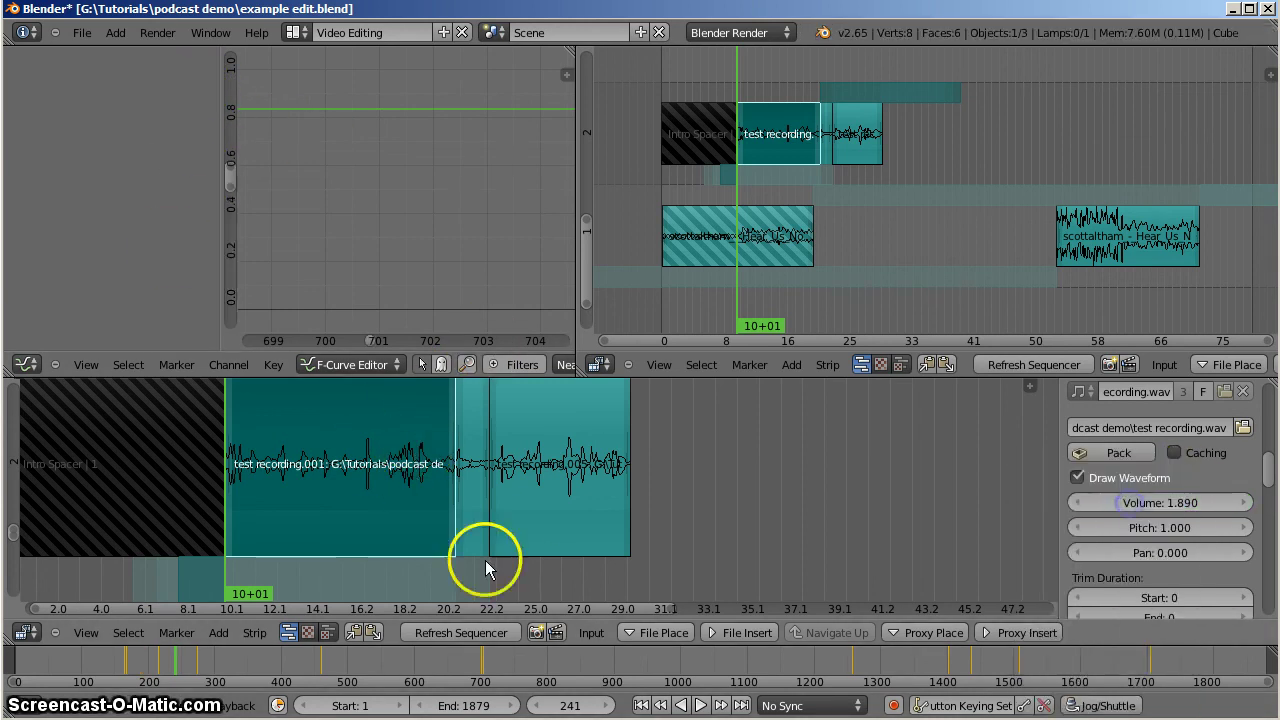
click(334, 507)
key(alt+a)
click(265, 580)
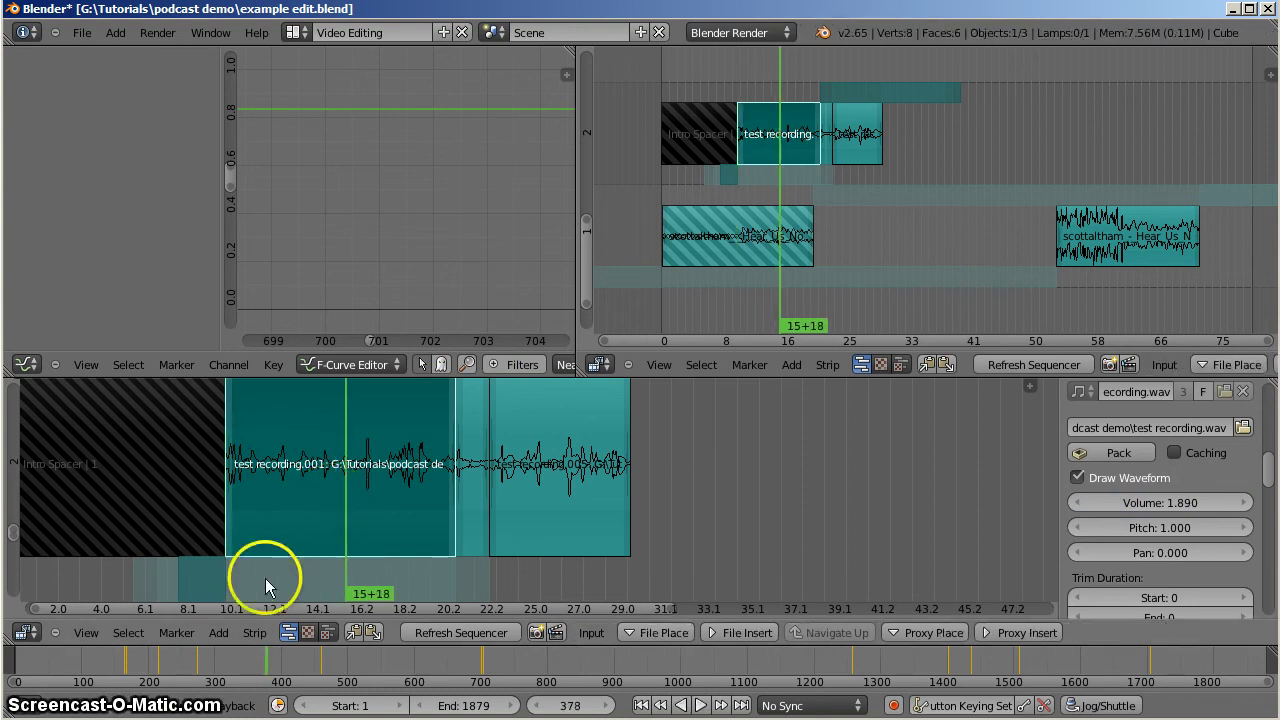
With the playhead at frame 295, apply a 3-frame fade-in to test recording.001.
click(273, 457)
click(255, 637)
click(255, 637)
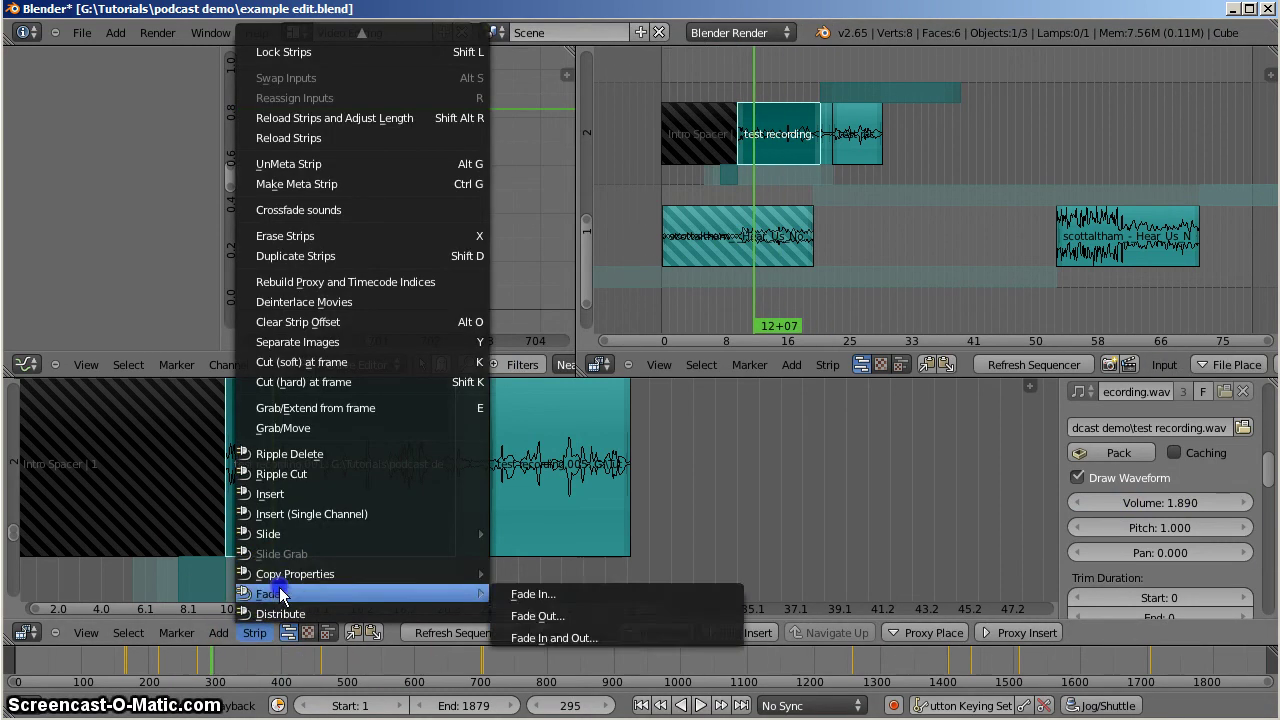
click(255, 632)
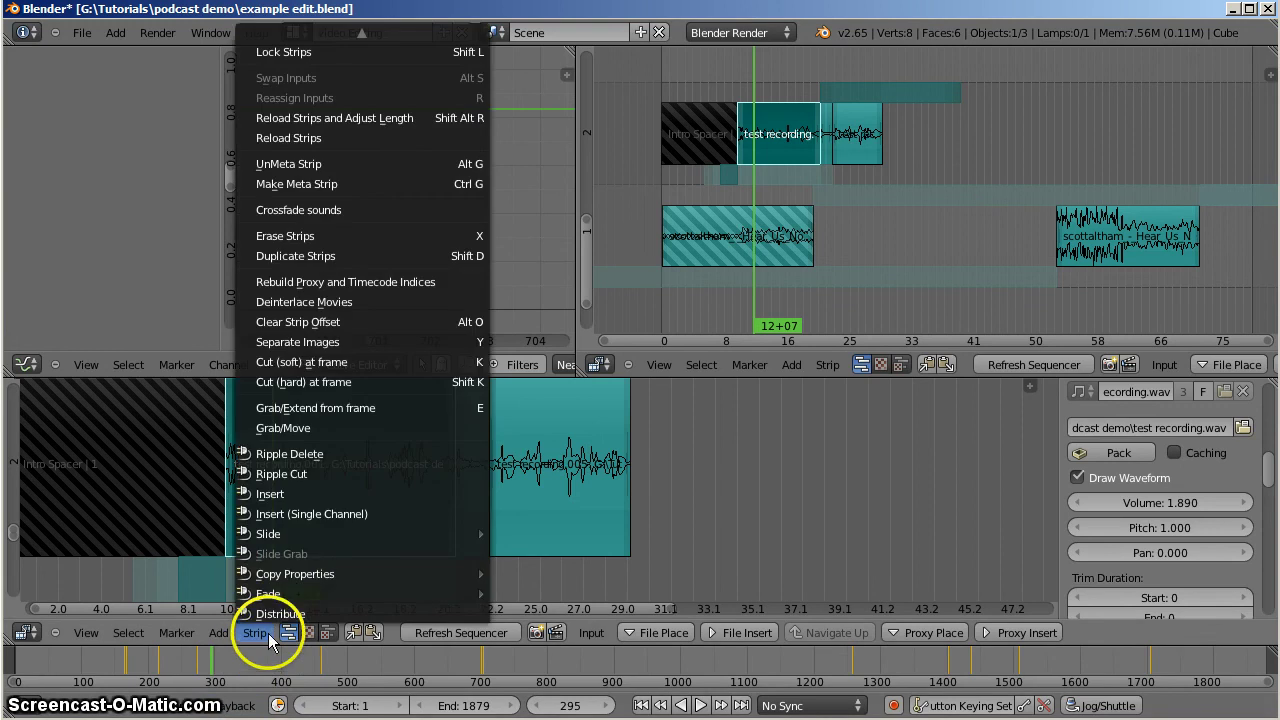
mouse_move(300, 594)
click(530, 594)
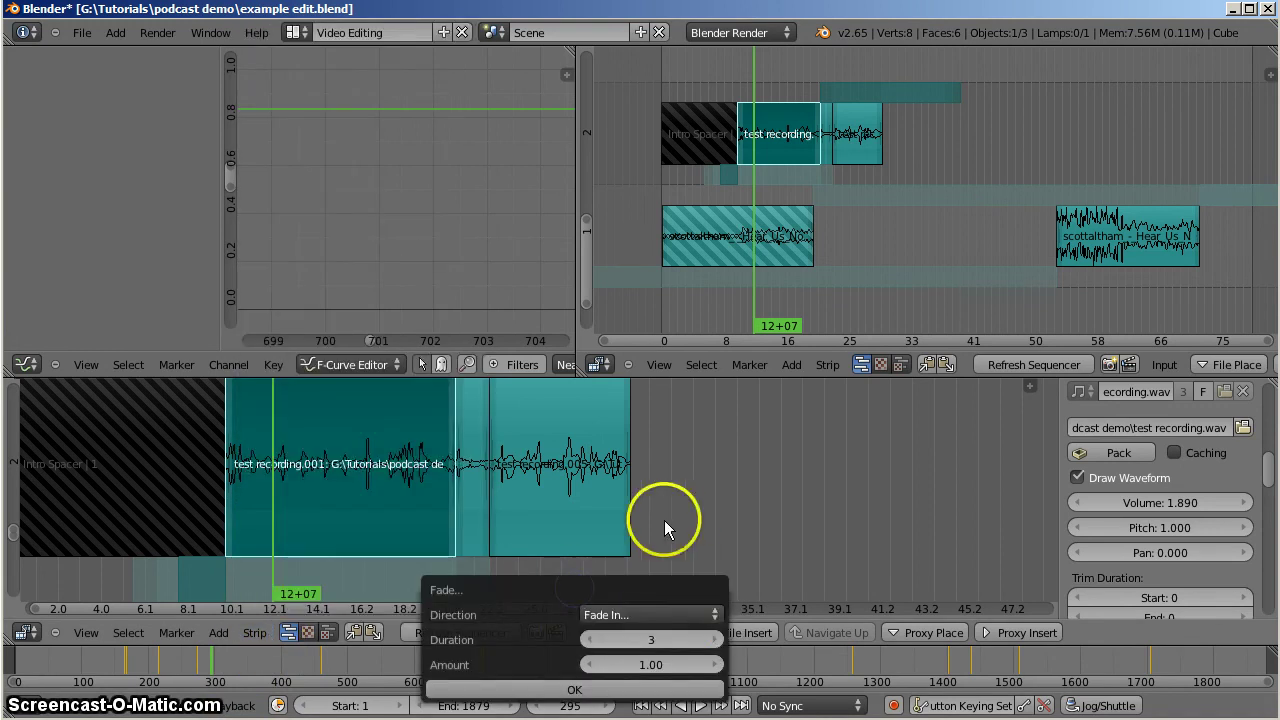
click(640, 686)
Play back from frame 241 to hear the new fade-in.
drag(249, 449, 222, 451)
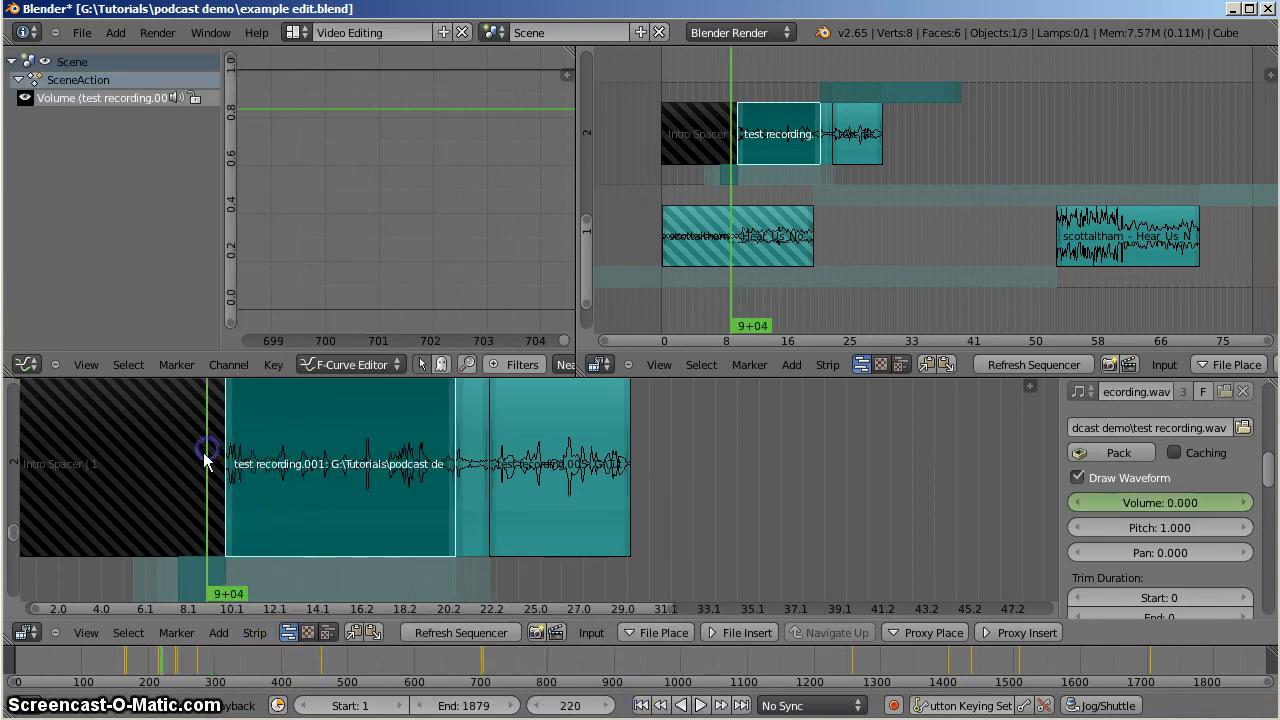
key(alt+a)
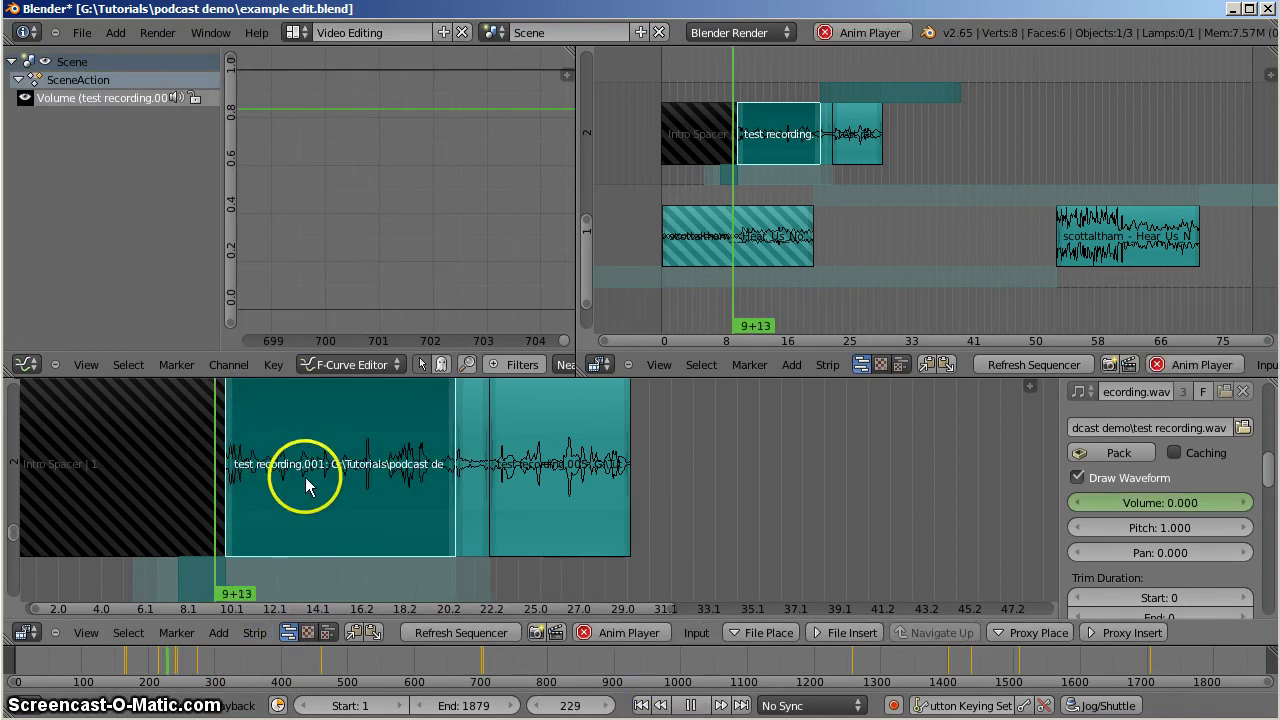
click(430, 465)
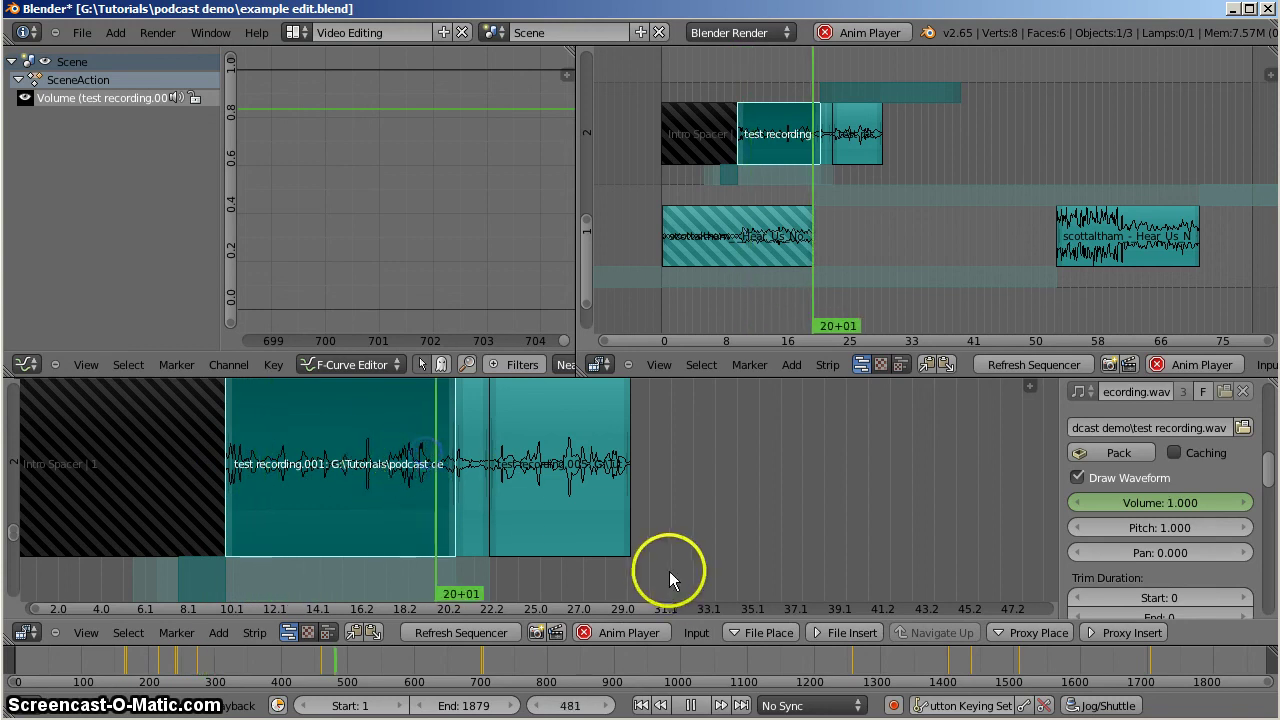
key(alt+a)
click(1078, 232)
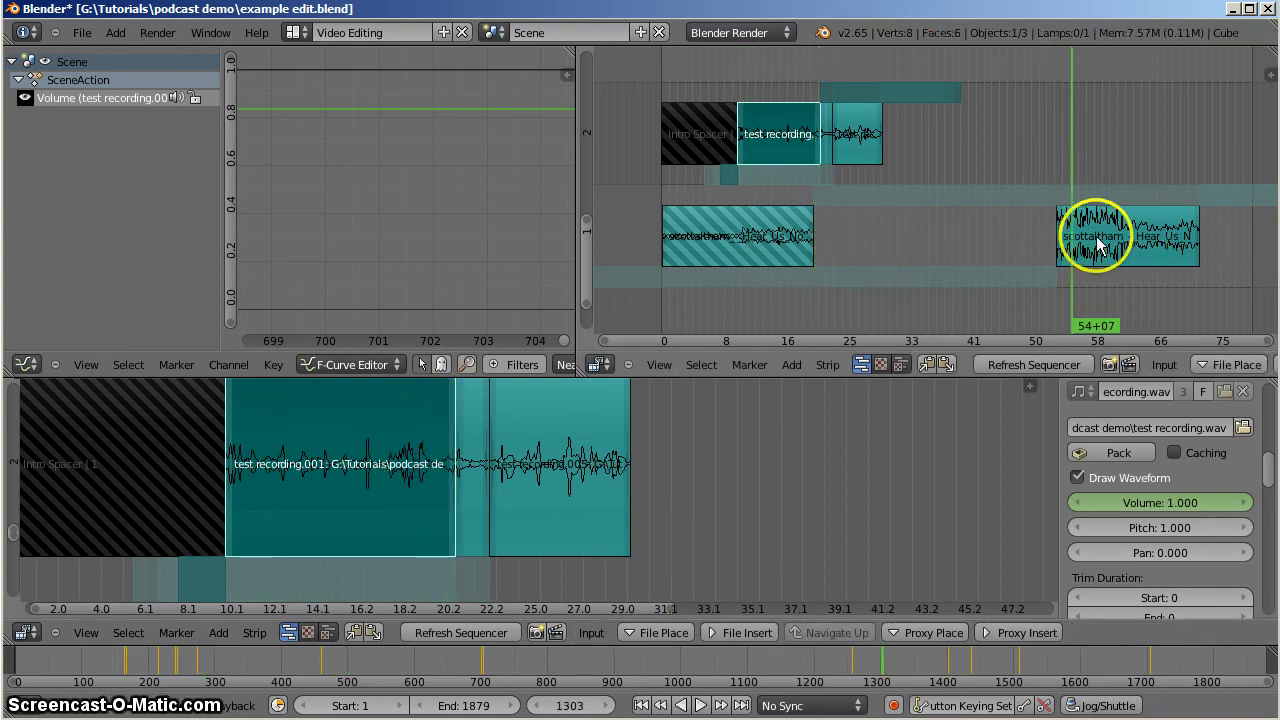
right_drag(1090, 240, 874, 240)
click(874, 240)
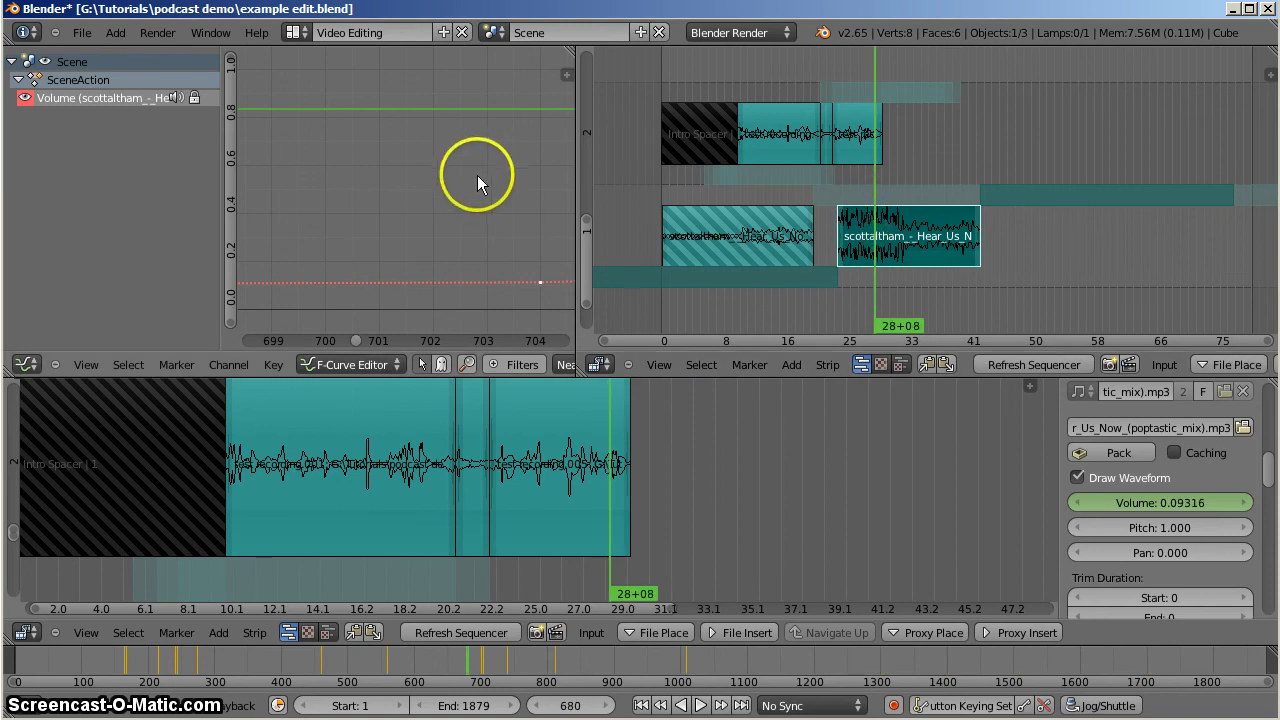
key(Home)
drag(354, 168, 366, 165)
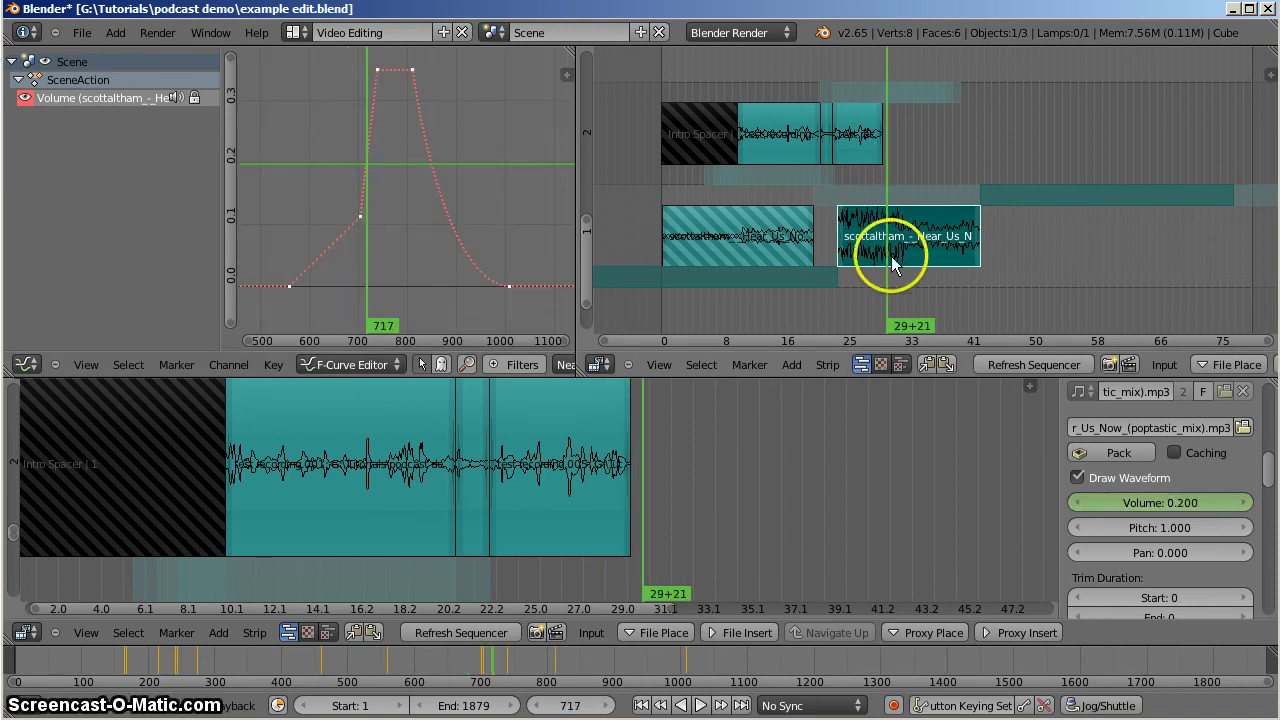
scroll(883, 248, up, 6)
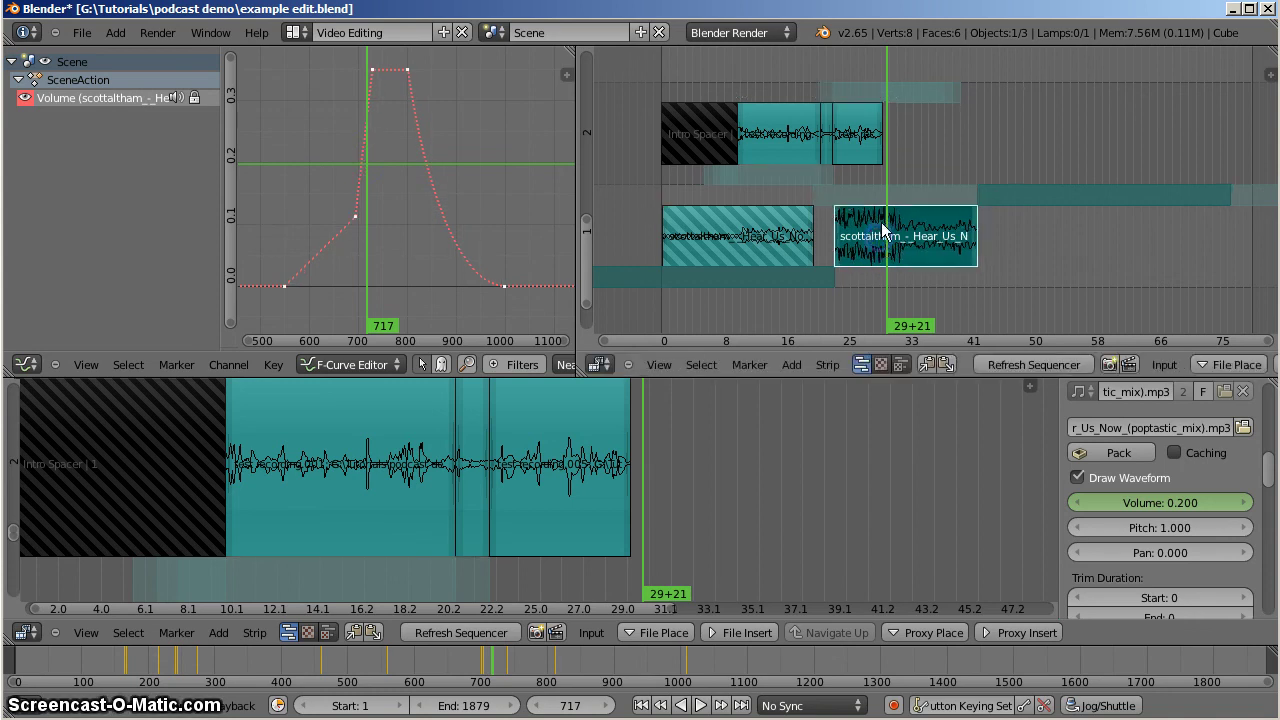
scroll(986, 206, up, 3)
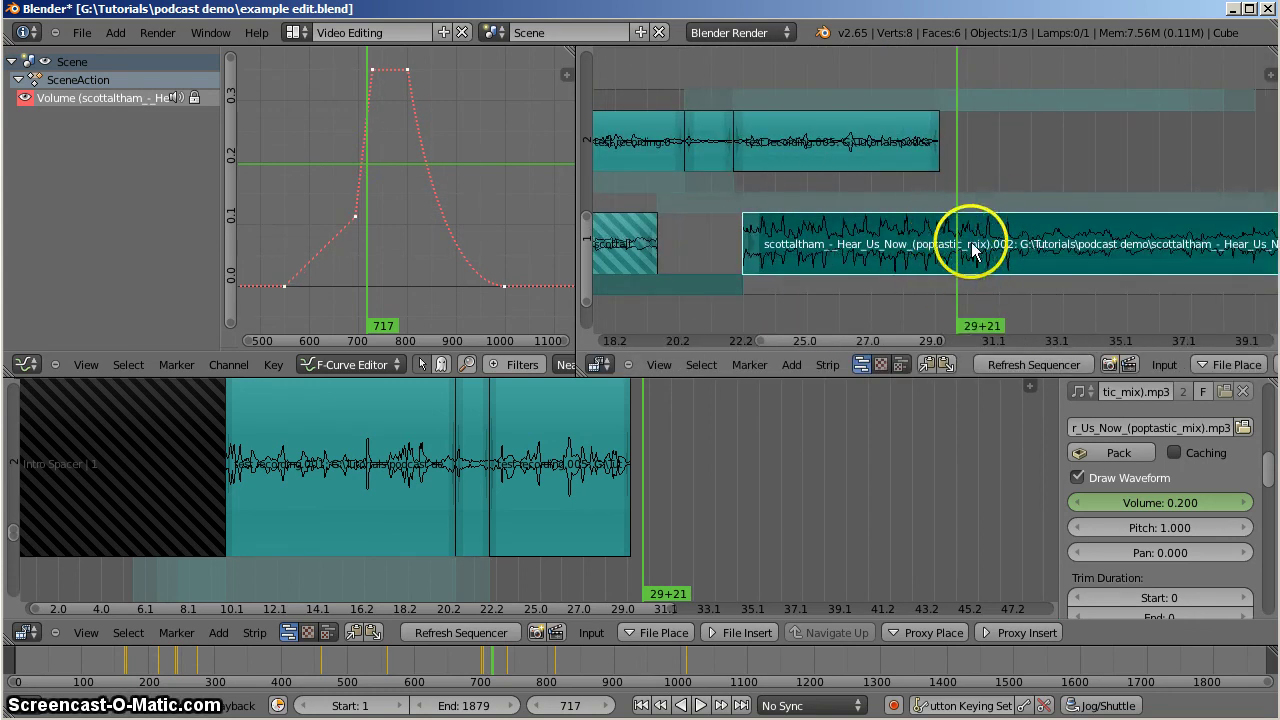
mouse_move(970, 250)
mouse_down()
mouse_move(929, 249)
mouse_move(985, 236)
mouse_move(955, 268)
mouse_up()
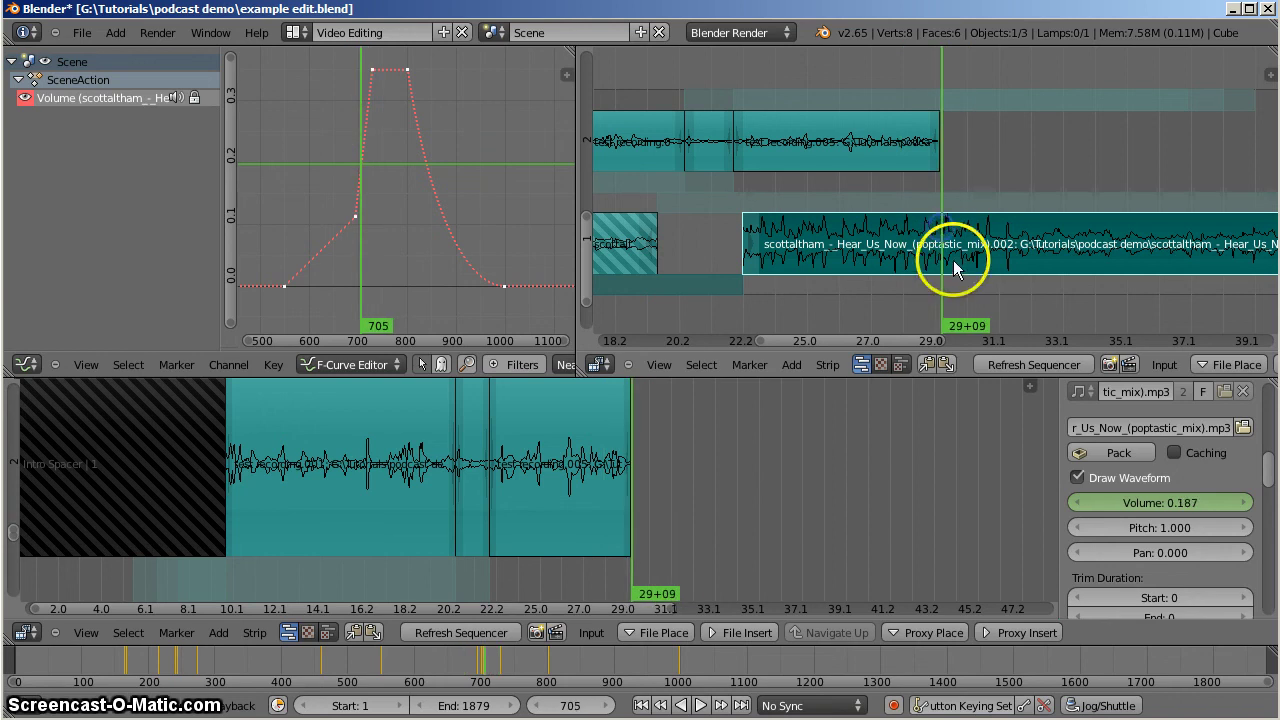
right_click(963, 223)
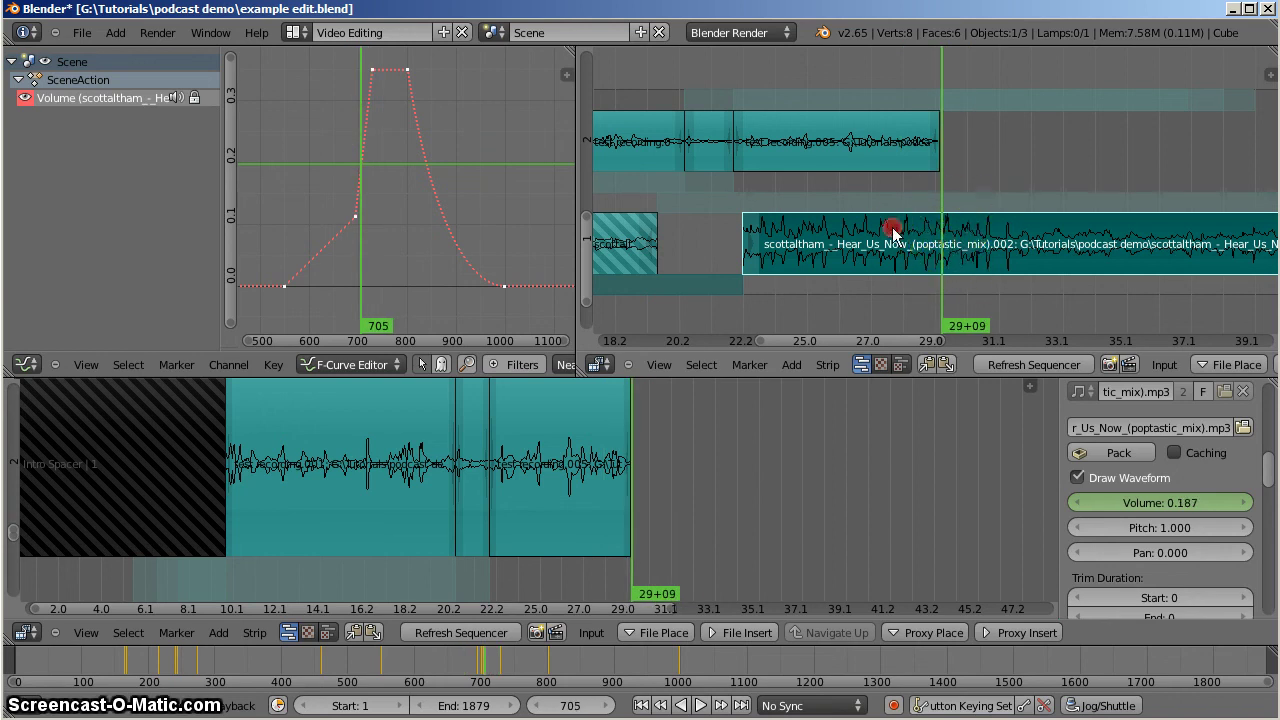
right_drag(893, 232, 936, 219)
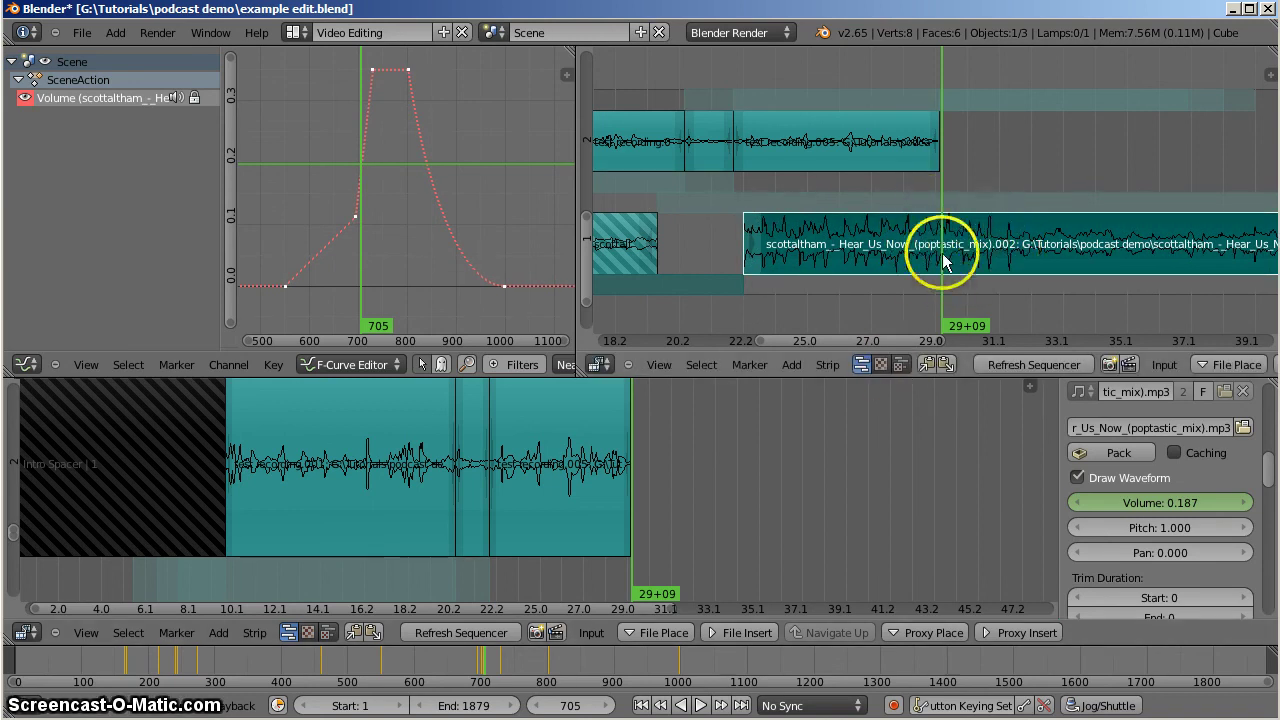
scroll(615, 179, down, 5)
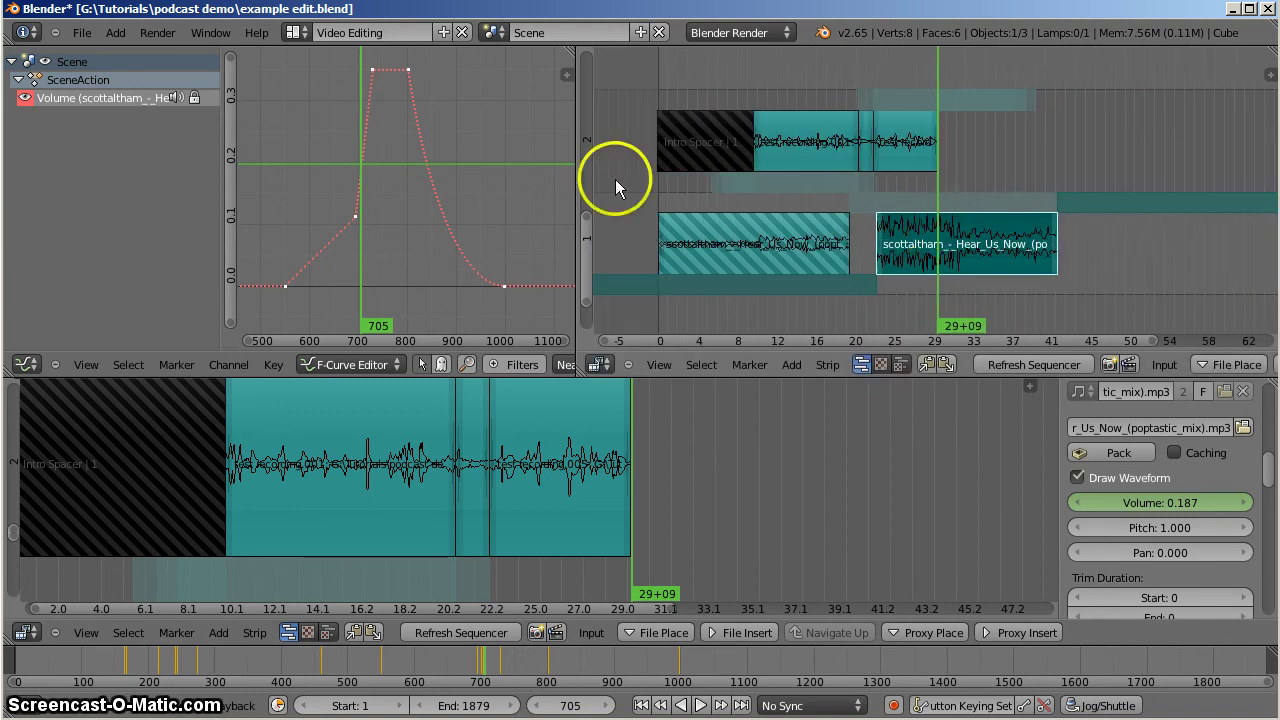
right_click(707, 140)
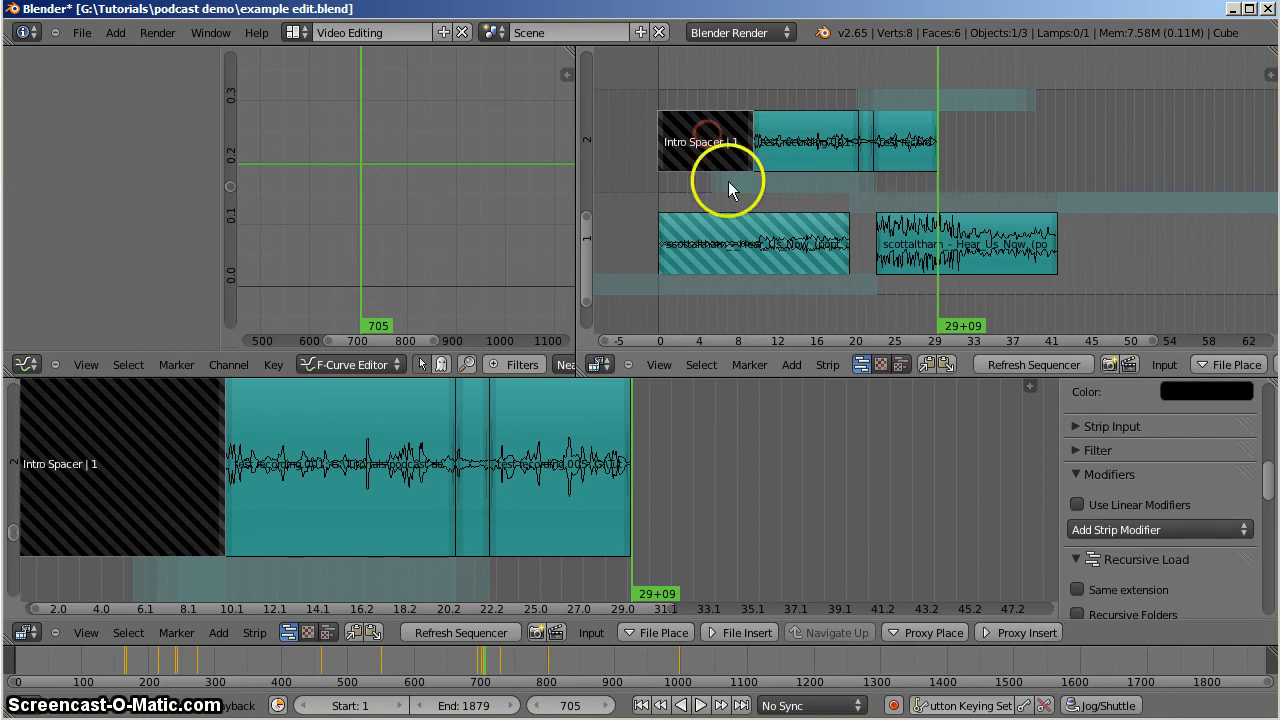
right_click(720, 248)
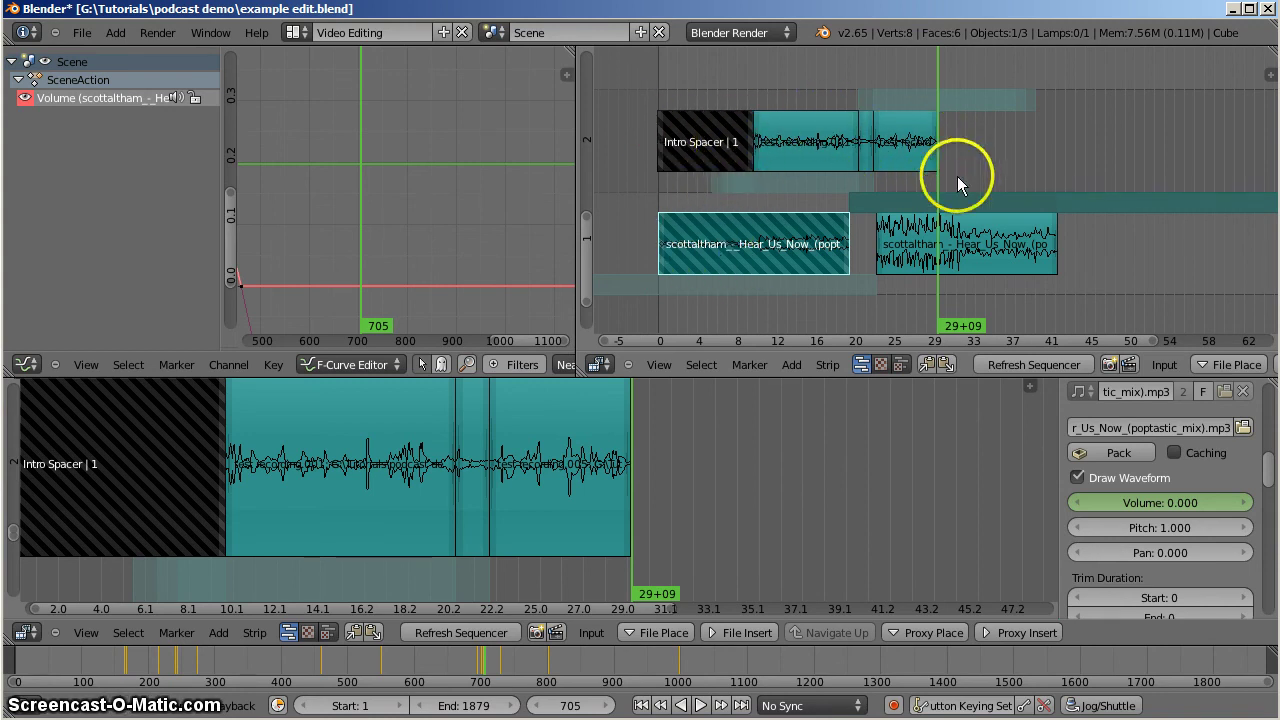
right_click(946, 245)
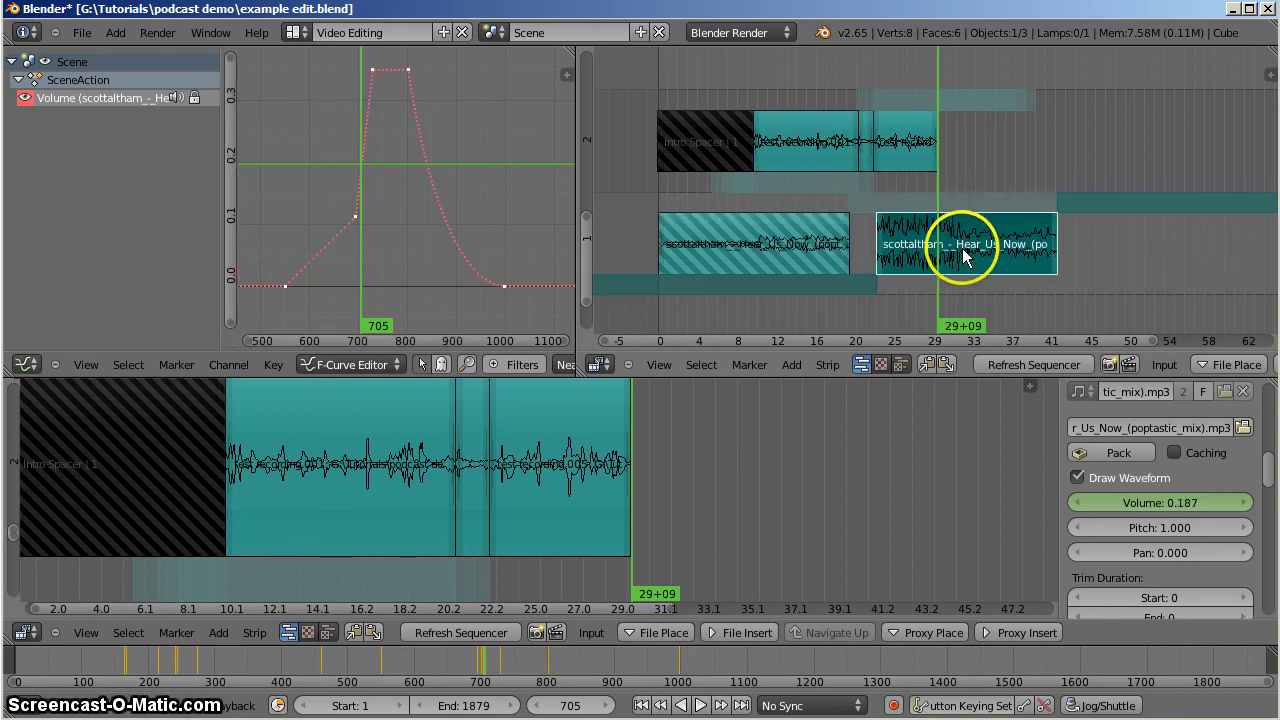
scroll(960, 240, up, 3)
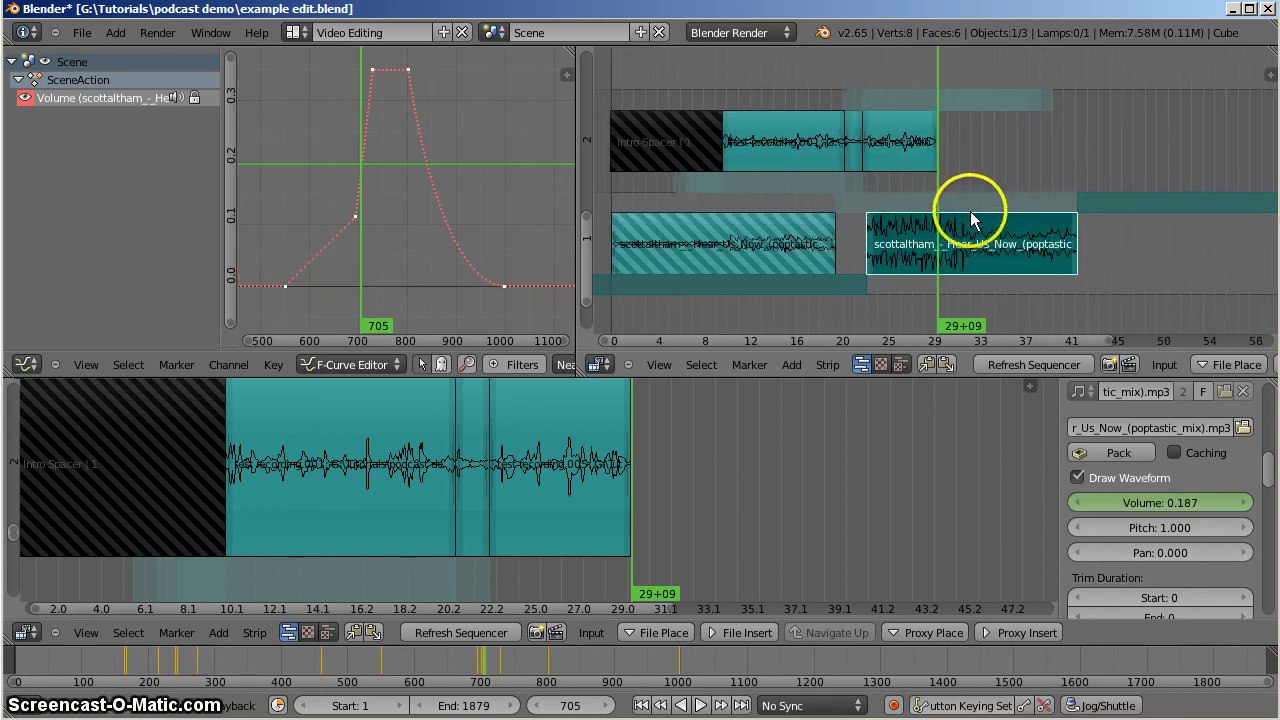
scroll(970, 220, up, 2)
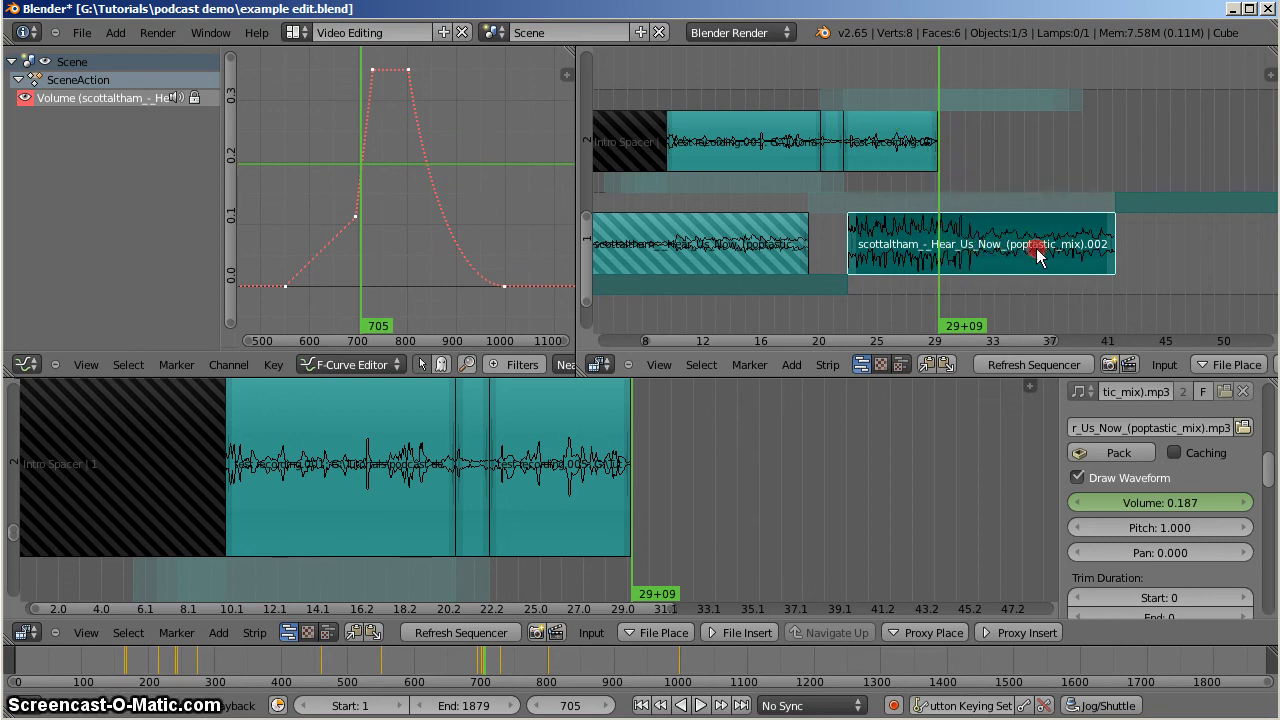
Reposition the outro music strip and play the edit from there.
right_drag(1038, 255, 1121, 252)
drag(1045, 190, 996, 188)
key(alt+a)
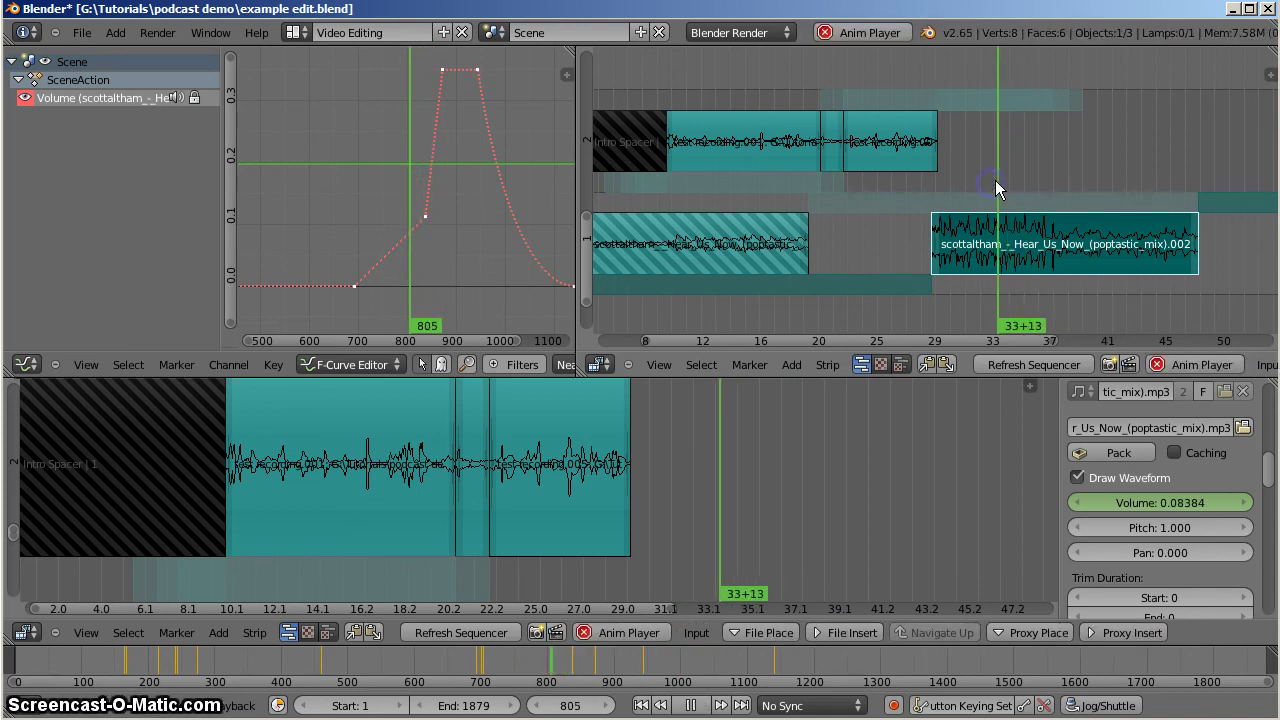
key(alt+a)
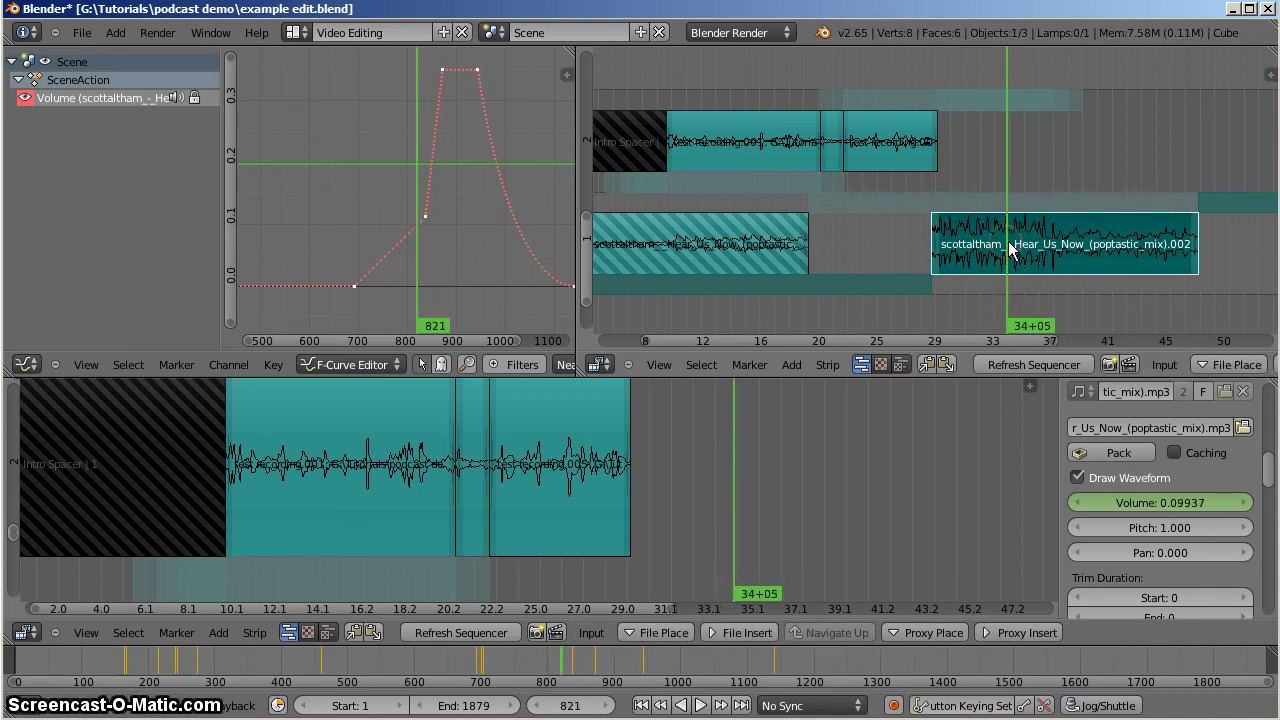
Cut the poptastic_mix.002 music at frame 820 and move both pieces earlier with their volume keys.
right_click(1005, 248)
key(k)
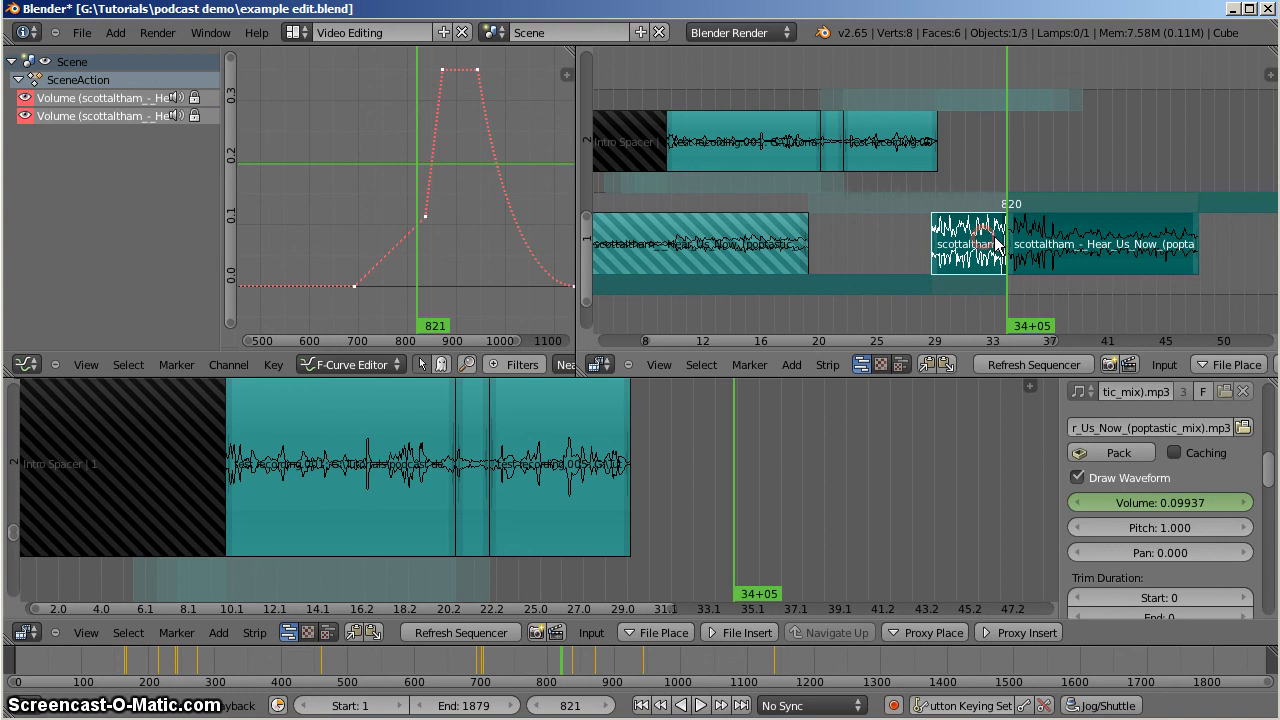
right_drag(1065, 250, 1000, 245)
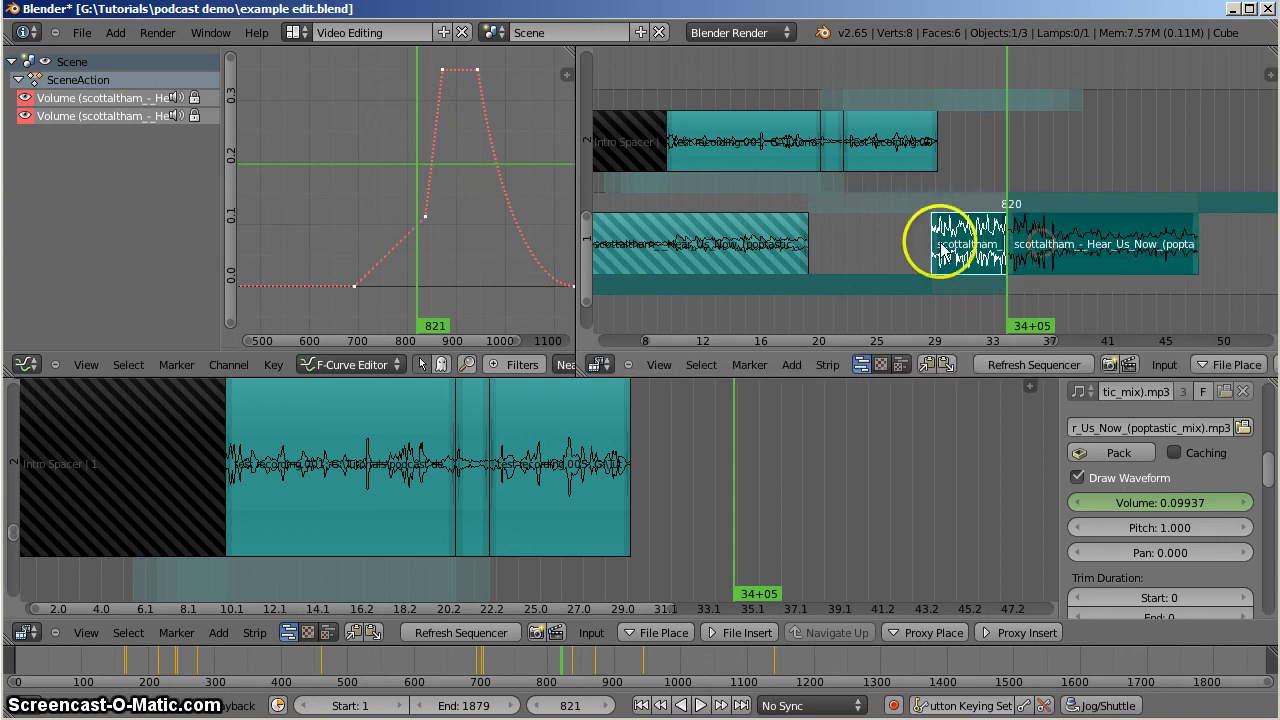
right_click(1107, 243)
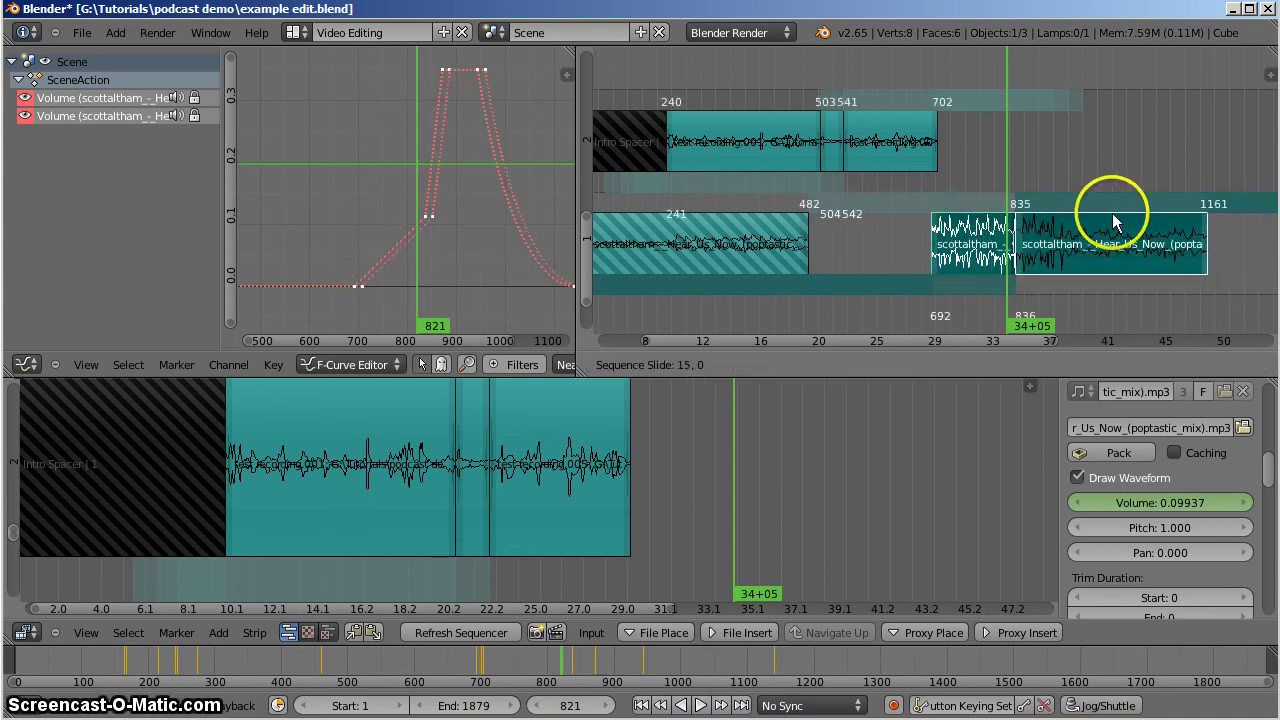
right_click(963, 234)
shift+right_click(1107, 262)
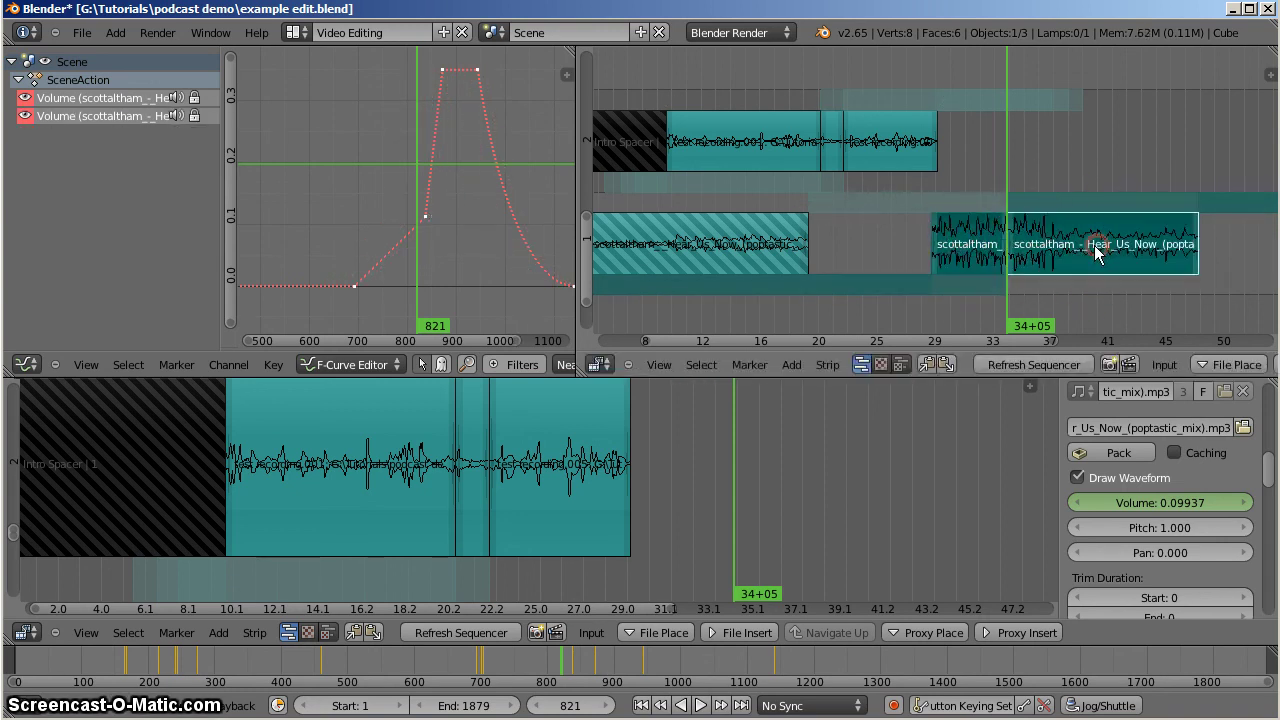
right_drag(1090, 253, 957, 203)
Play the edit from frame 556 to hear the new outro.
click(935, 195)
drag(893, 203, 851, 150)
key(alt+a)
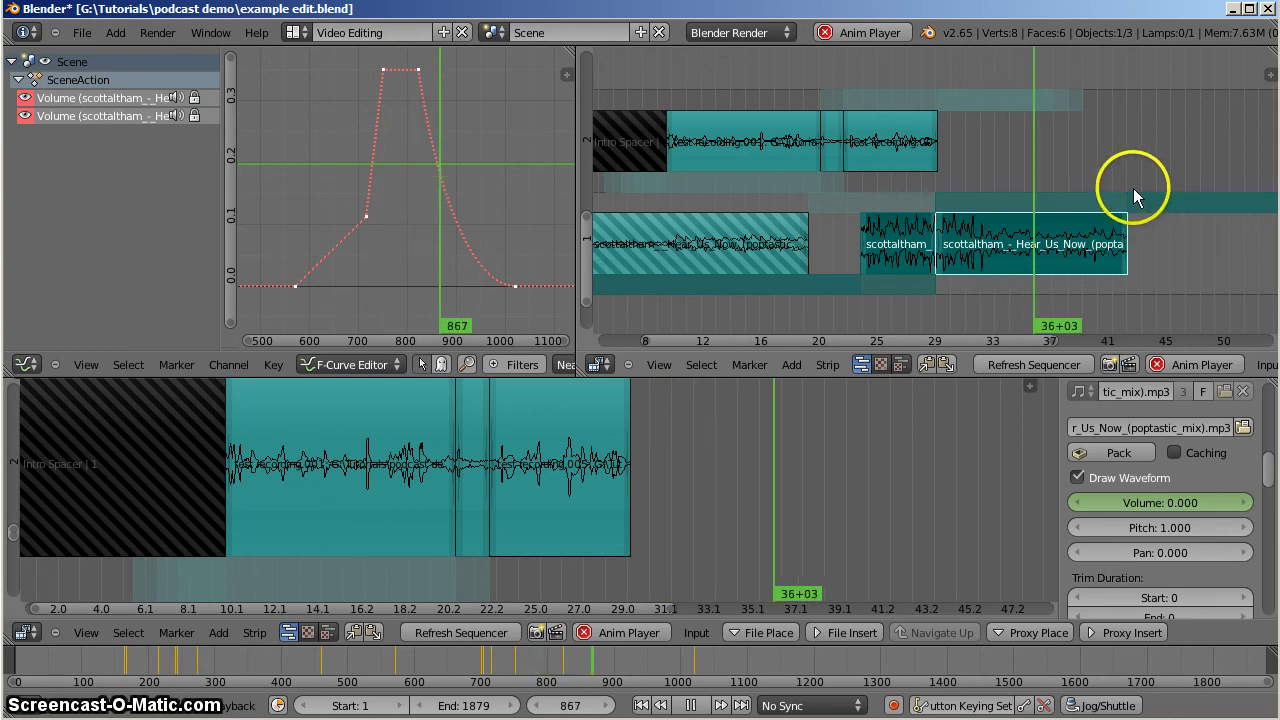
Stop playback and set frame 1030 as the project's end frame.
key(alt+a)
click(1131, 215)
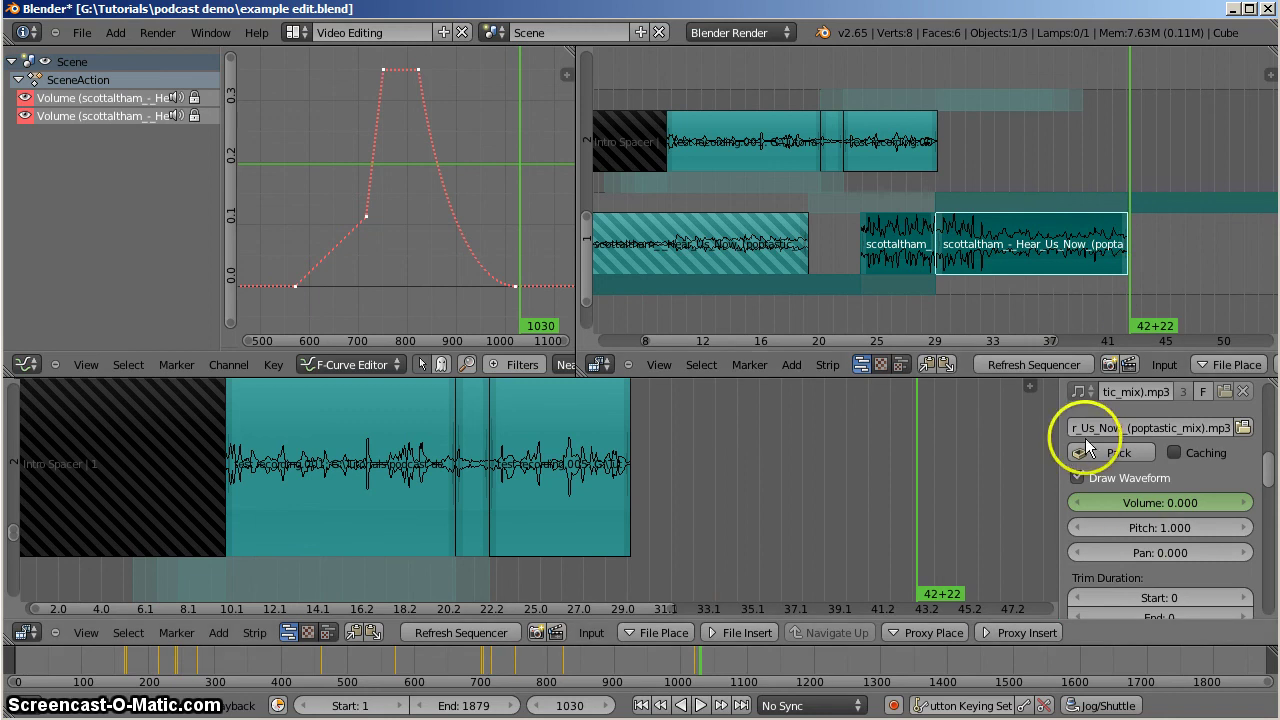
key(e)
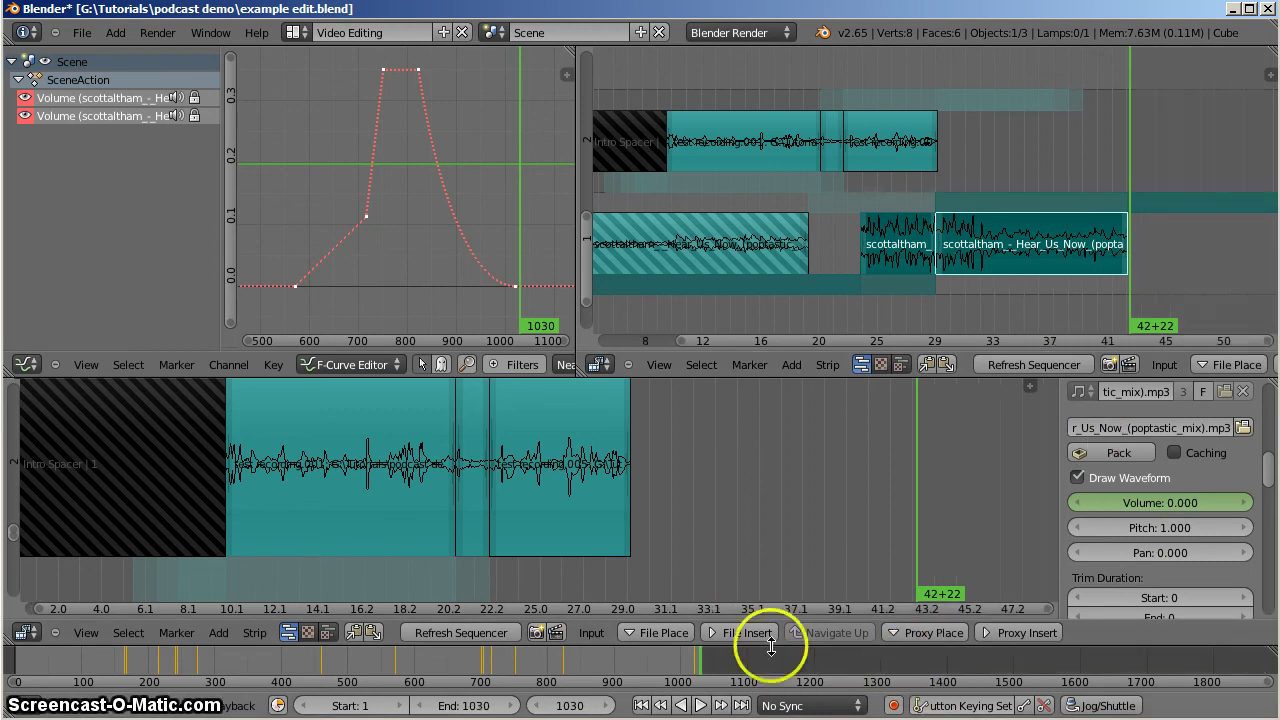
Show the Scene properties in this area and start the audio Mixdown.
click(26, 364)
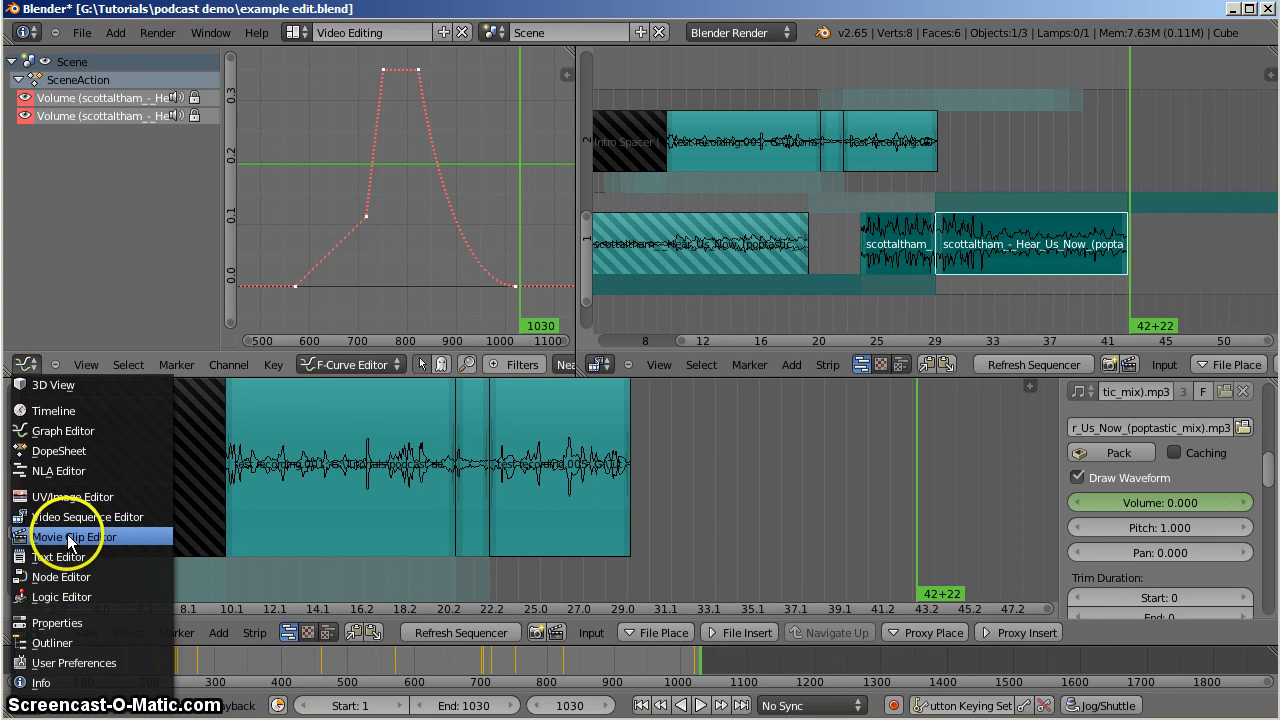
click(72, 622)
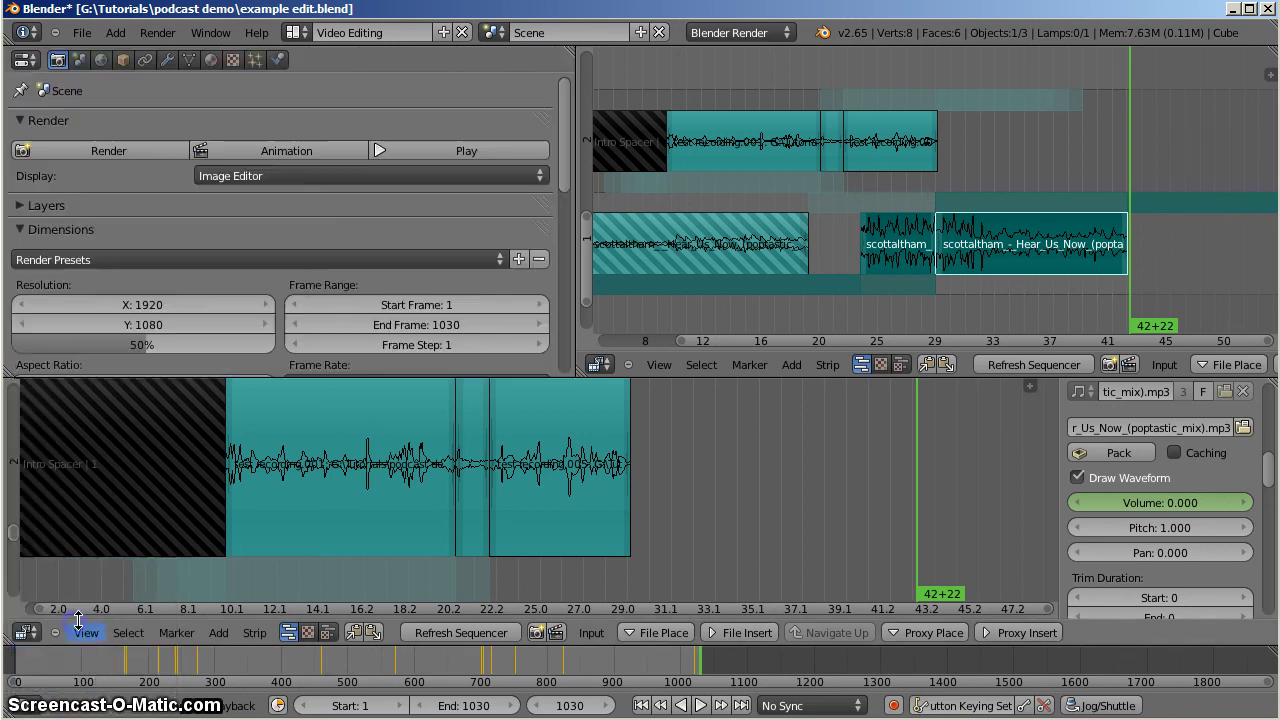
click(79, 60)
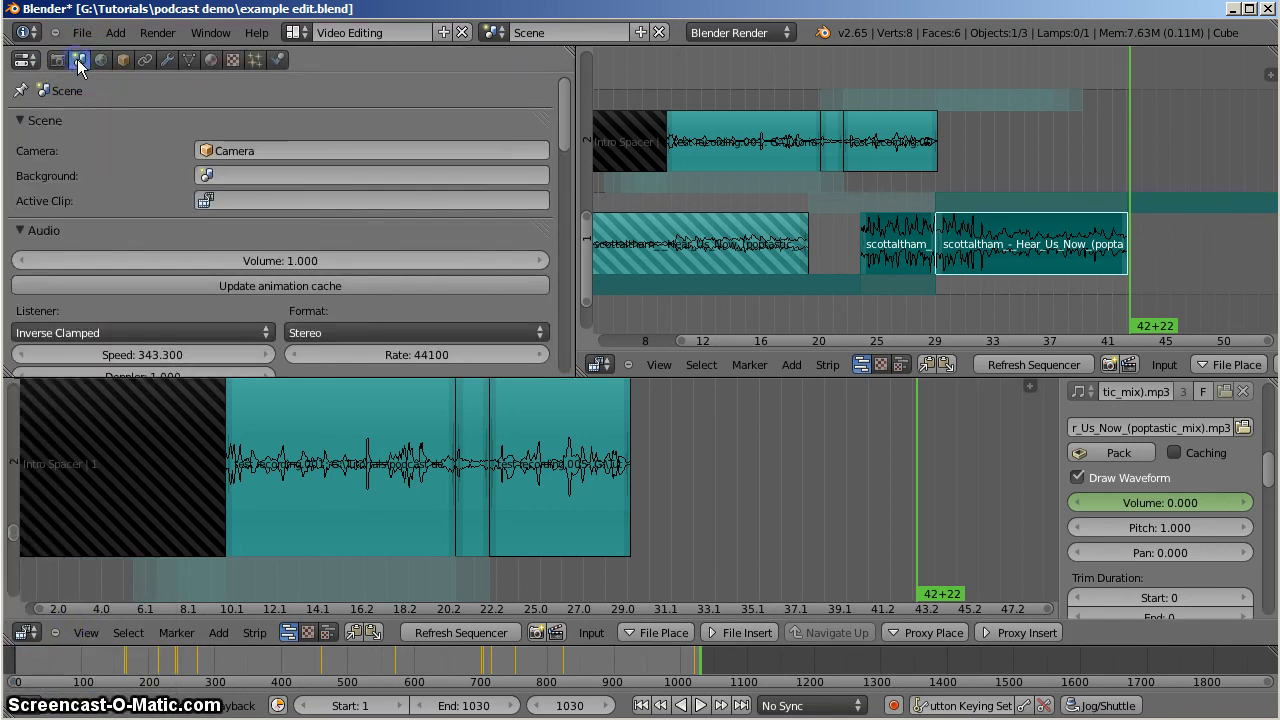
scroll(90, 218, down, 6)
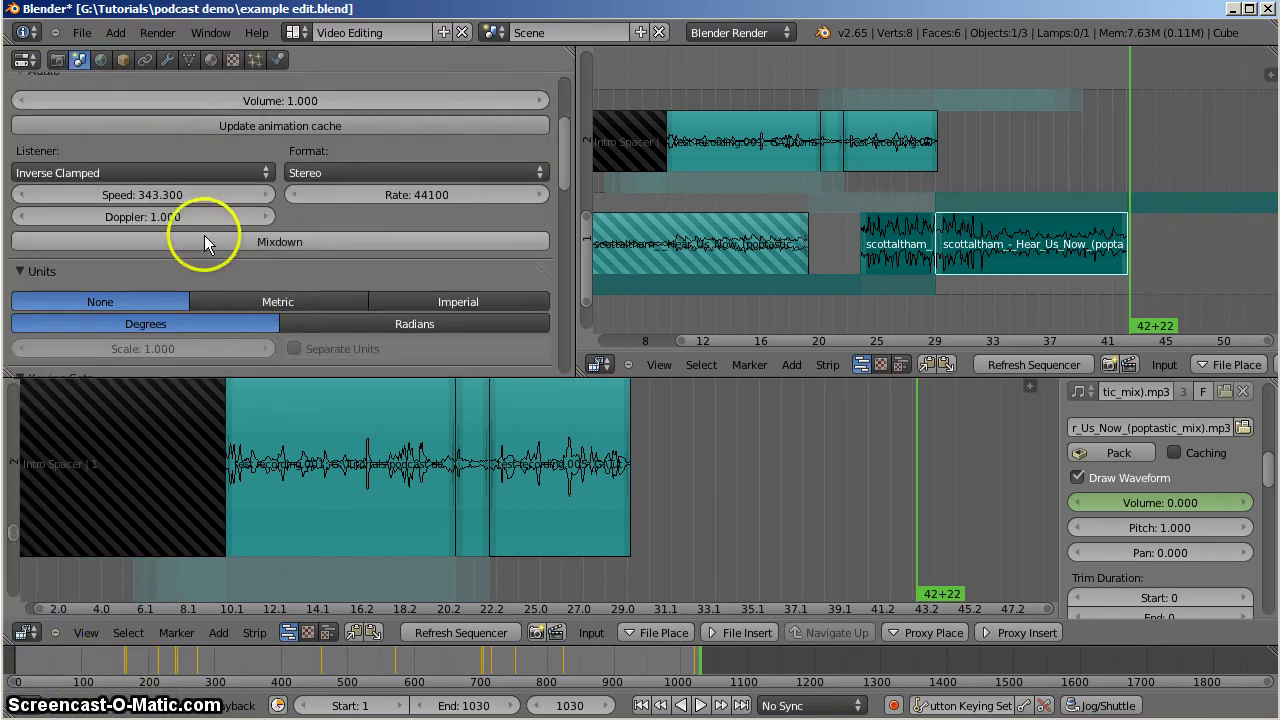
scroll(378, 226, up, 4)
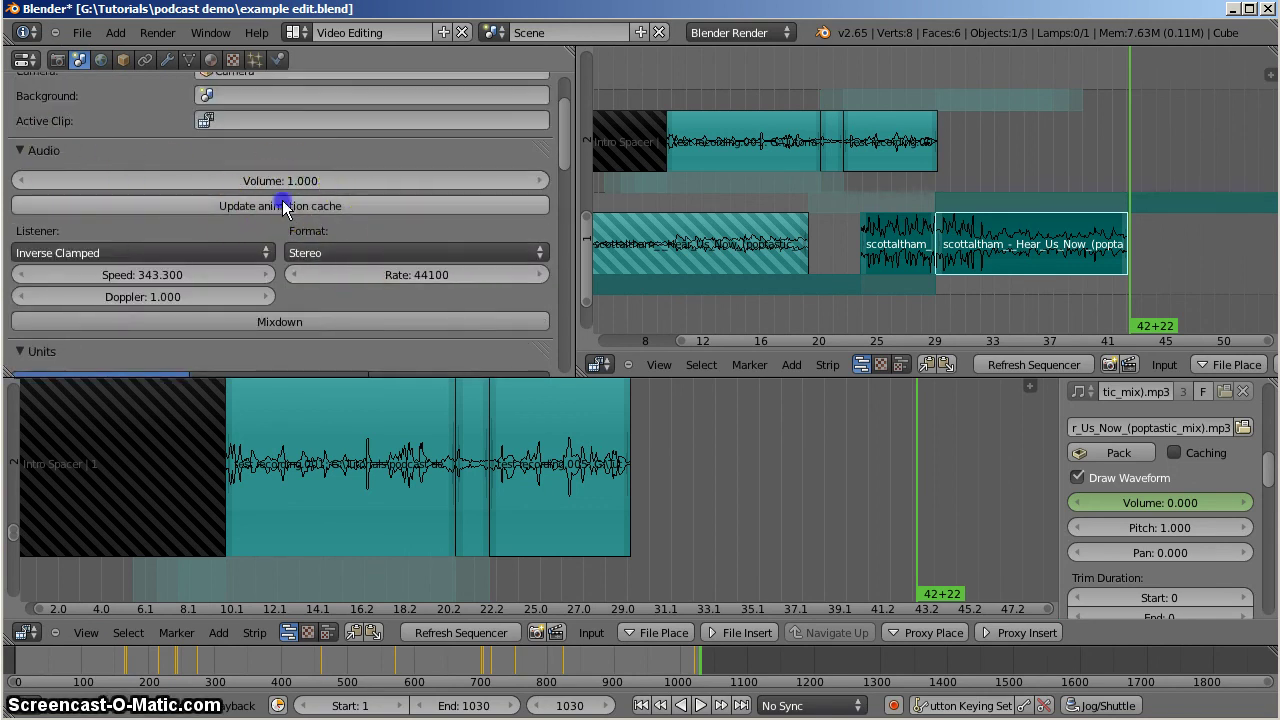
scroll(378, 226, down, 2)
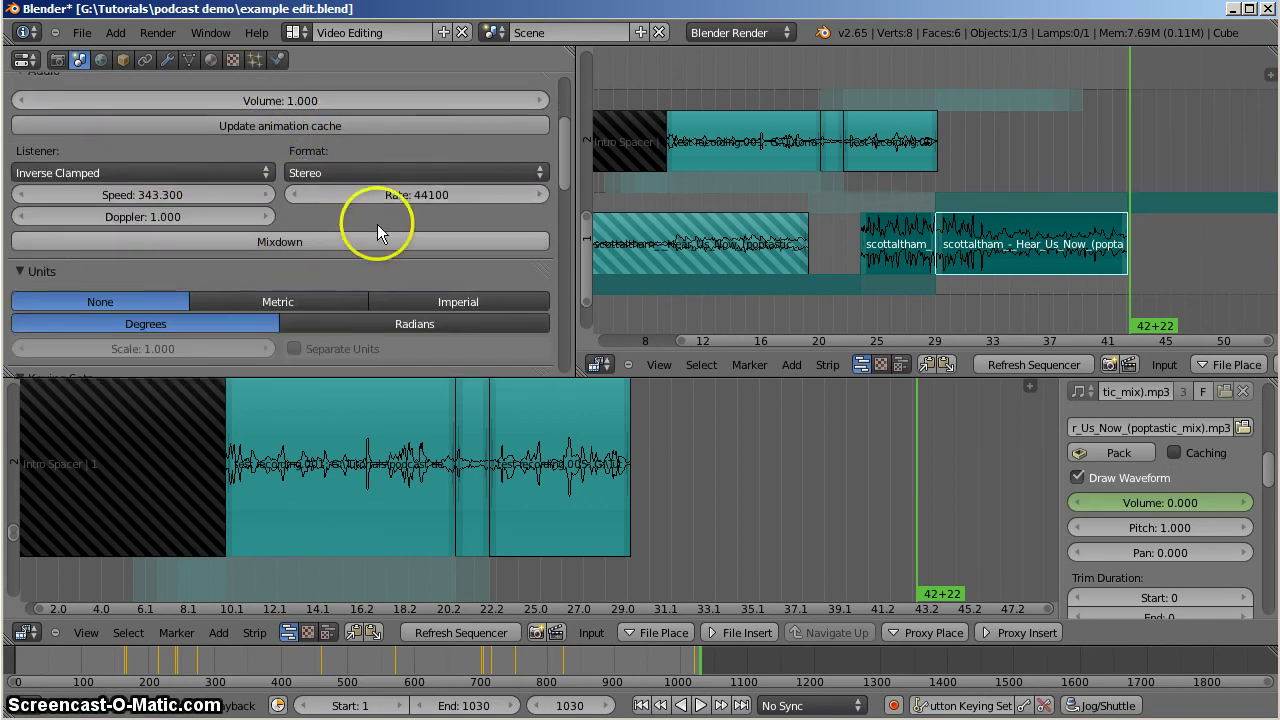
click(300, 241)
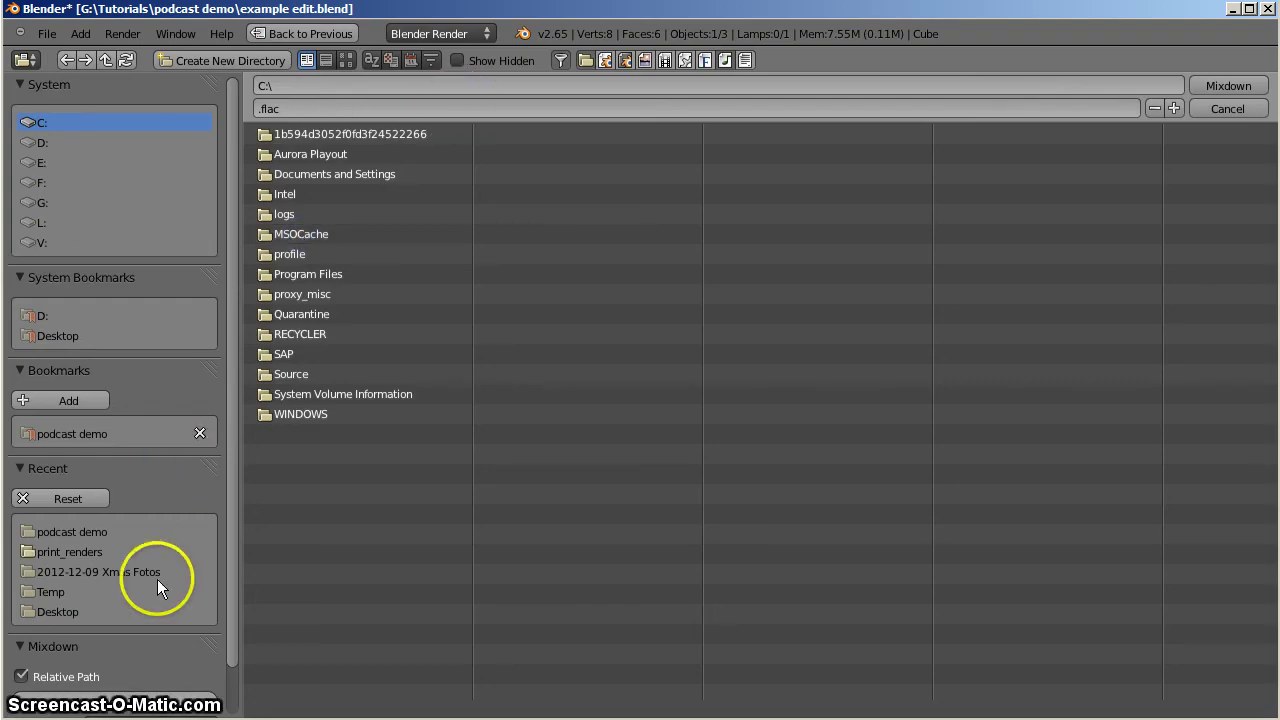
Set the mixdown container to wav, then cancel the save window without exporting.
scroll(172, 609, down, 2)
scroll(174, 590, up, 2)
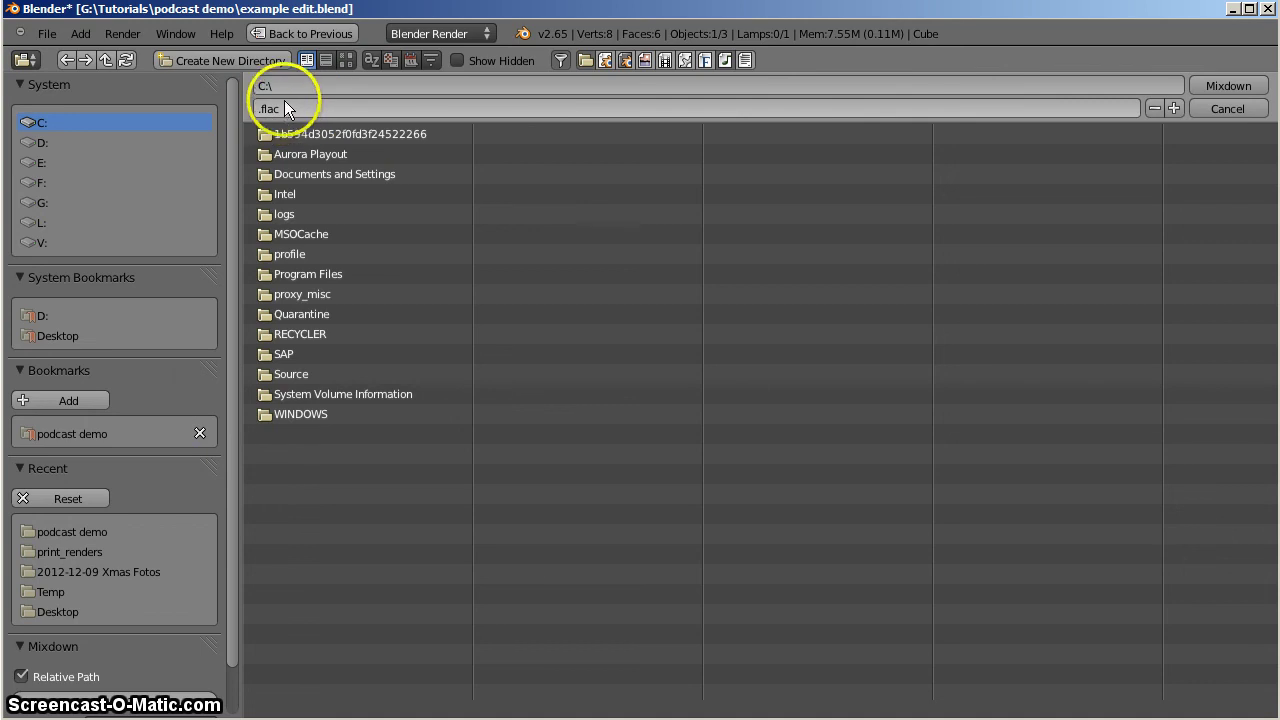
scroll(124, 372, down, 1)
click(172, 674)
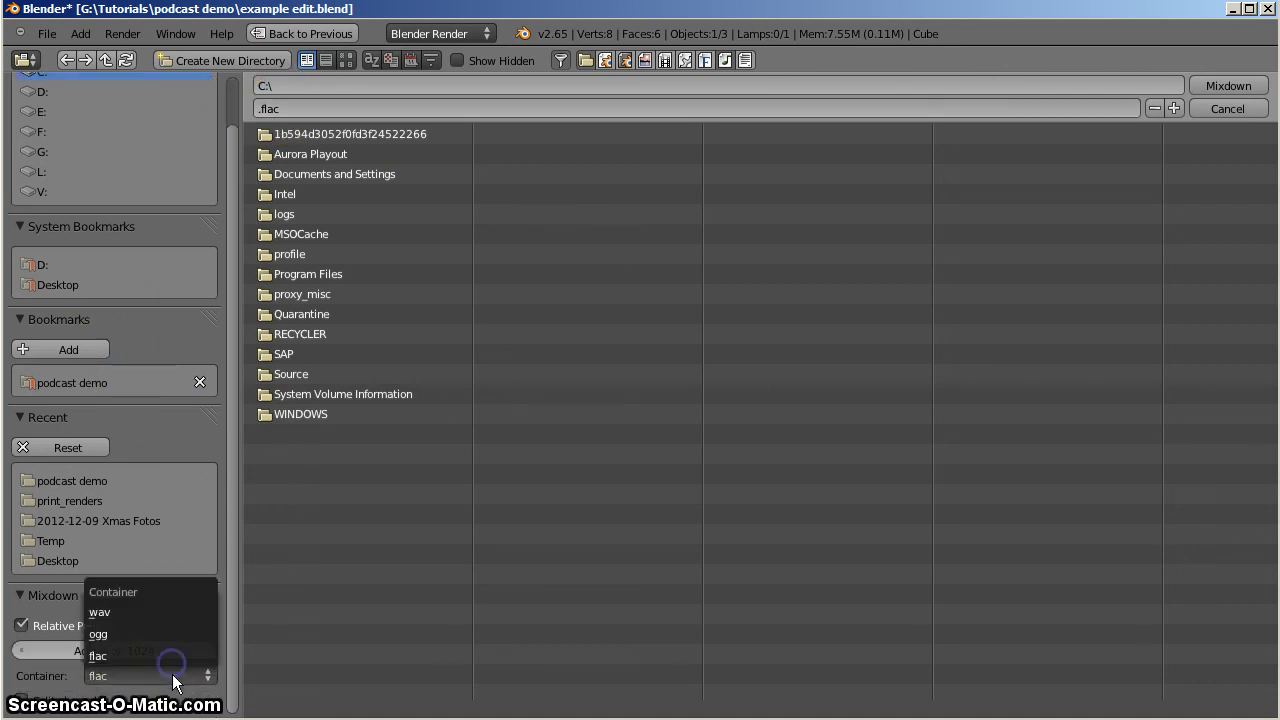
click(146, 610)
scroll(170, 685, down, 1)
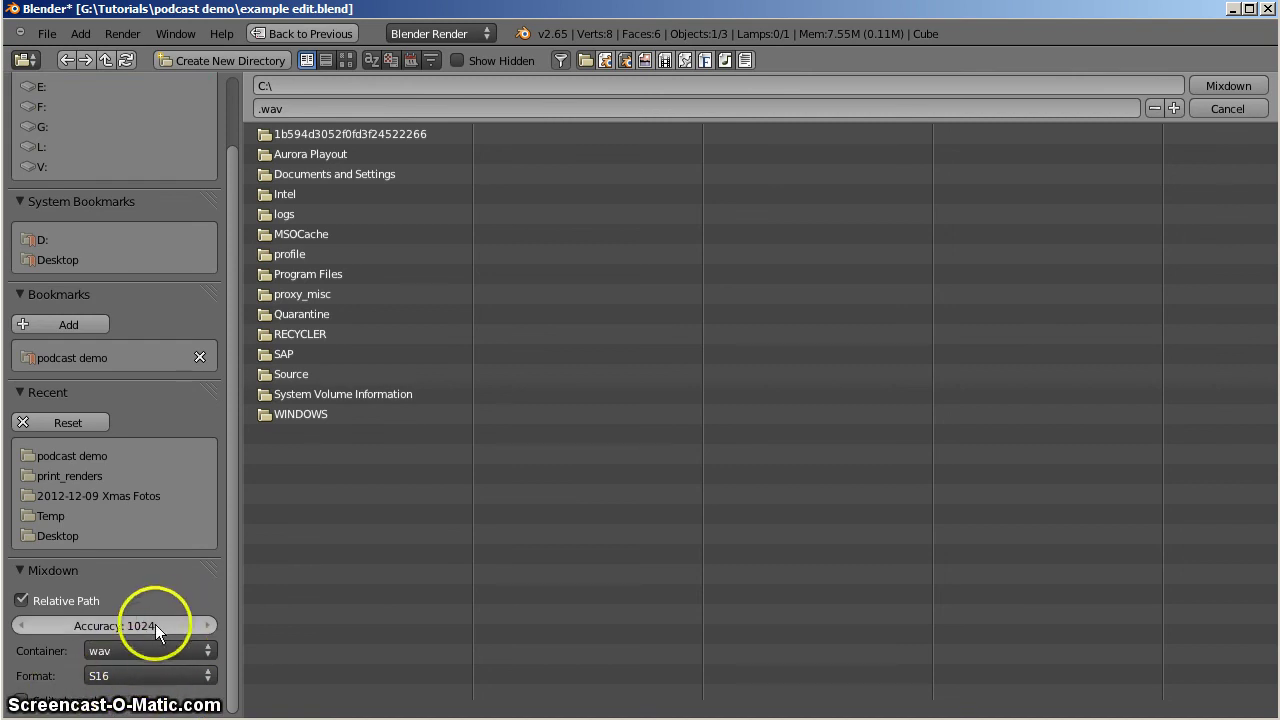
click(1232, 109)
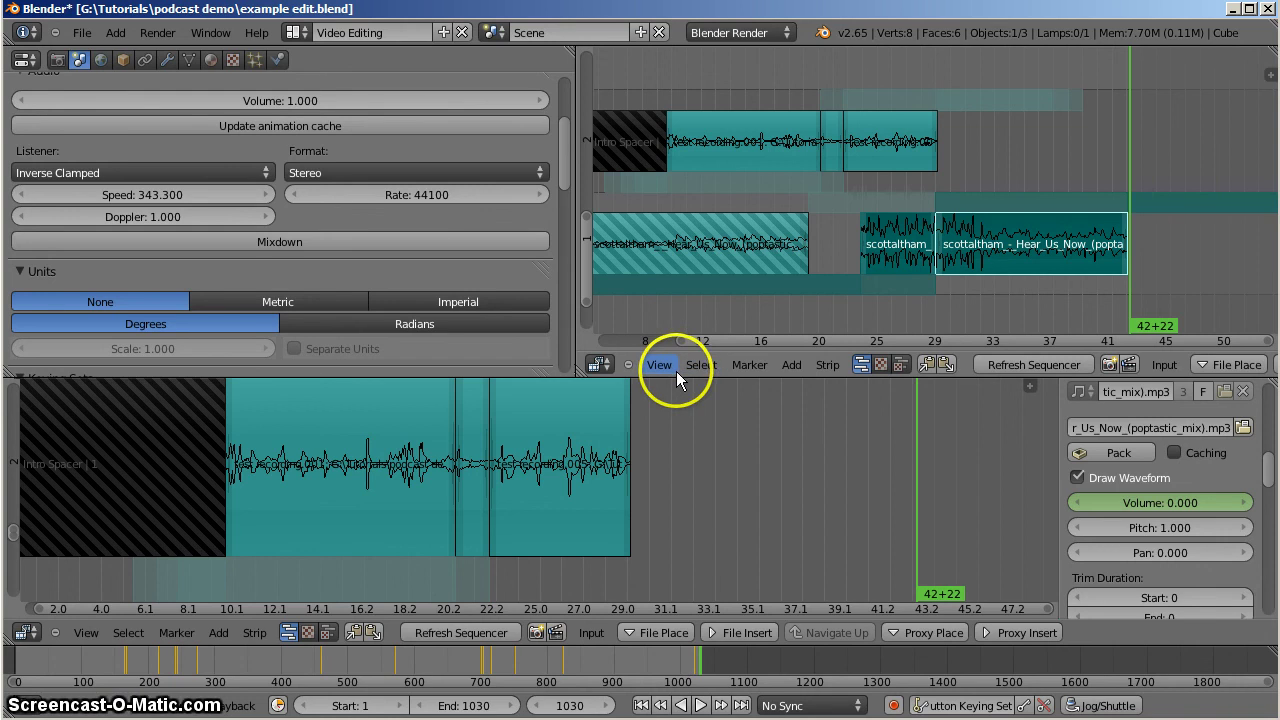